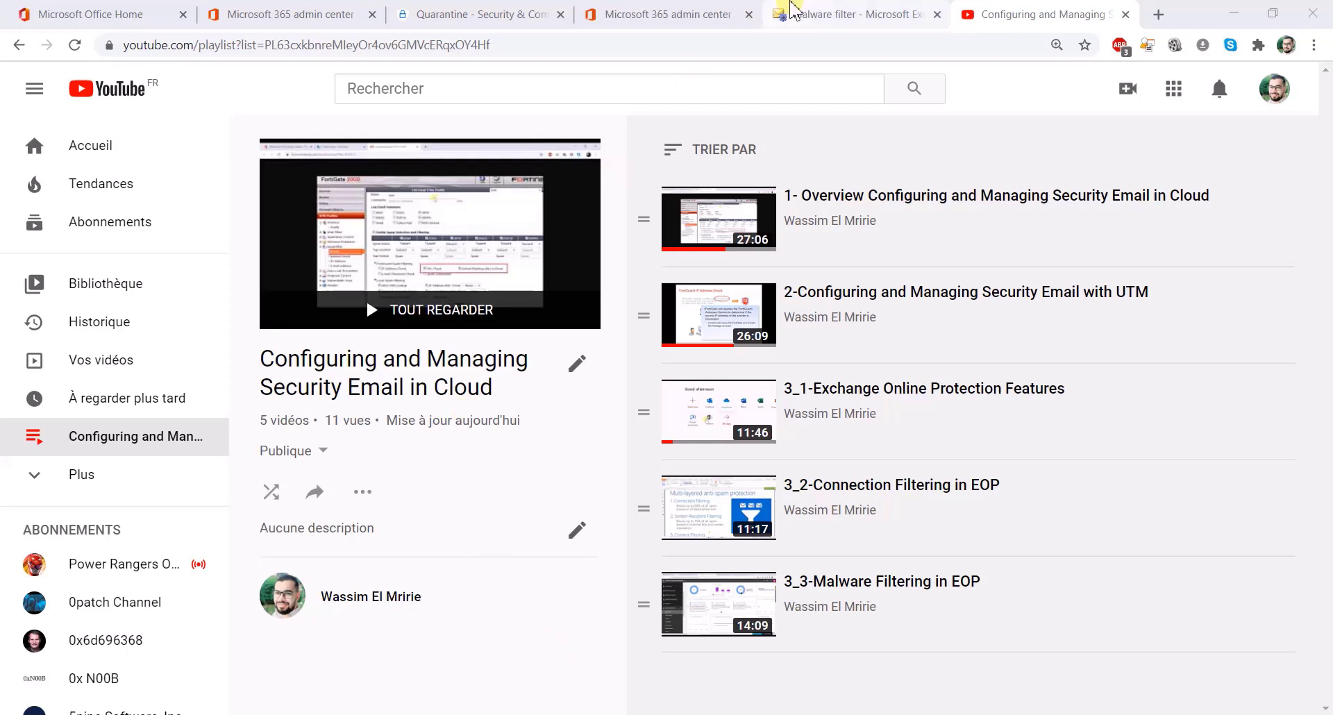
- Switch to the Exchange admin center and open the mail flow rules
click(788, 14)
click(77, 420)
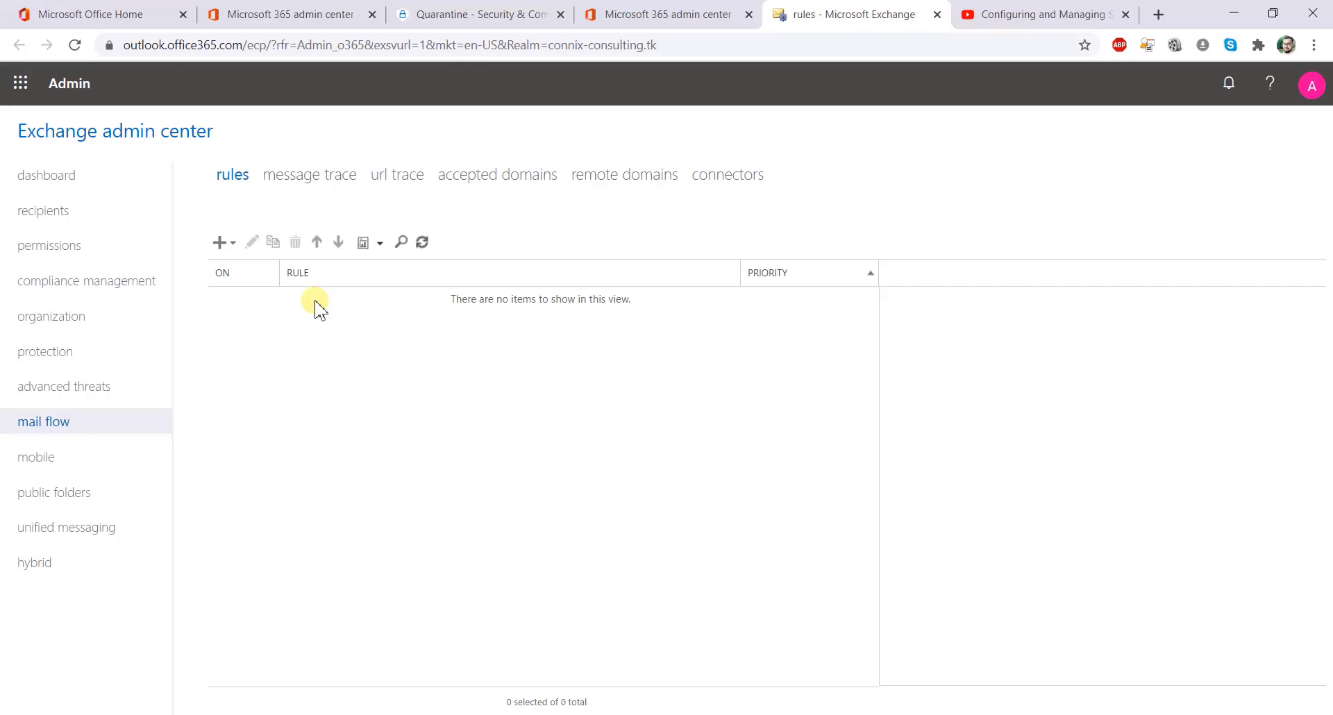
- Start a new mail flow rule and review its available conditions and actions
click(219, 242)
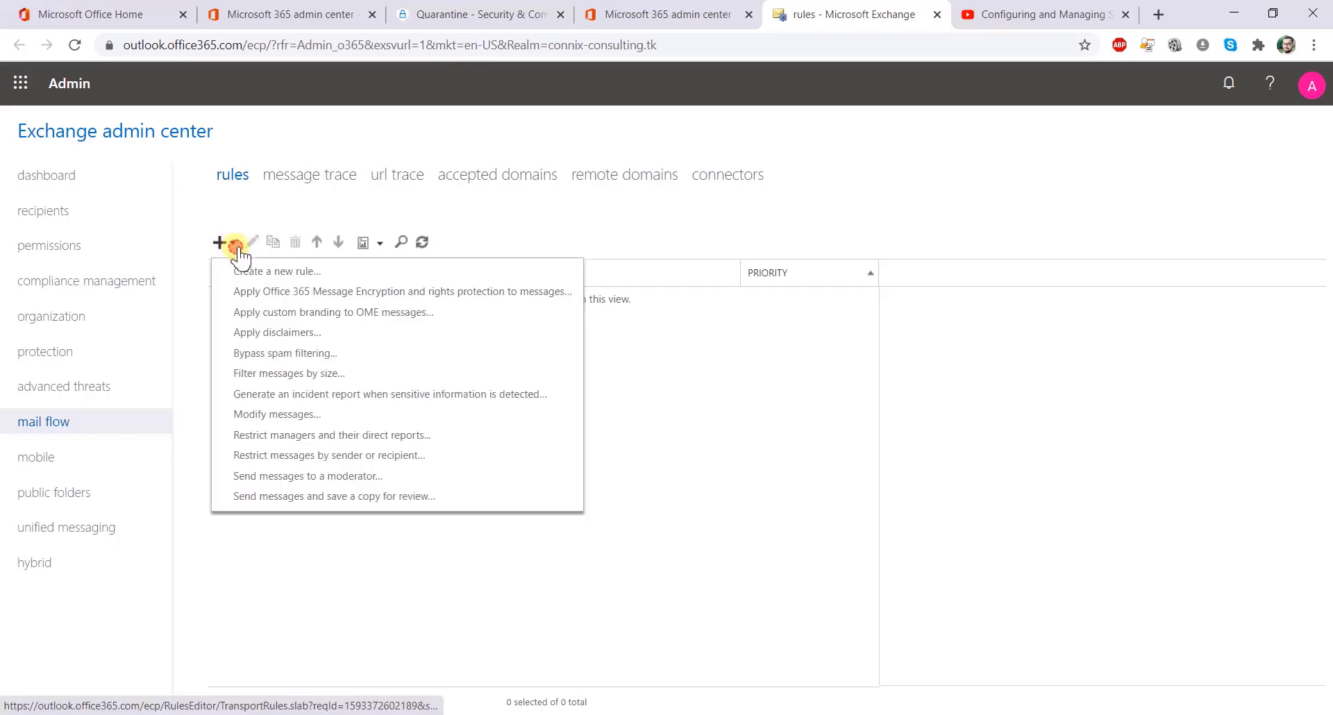
click(250, 269)
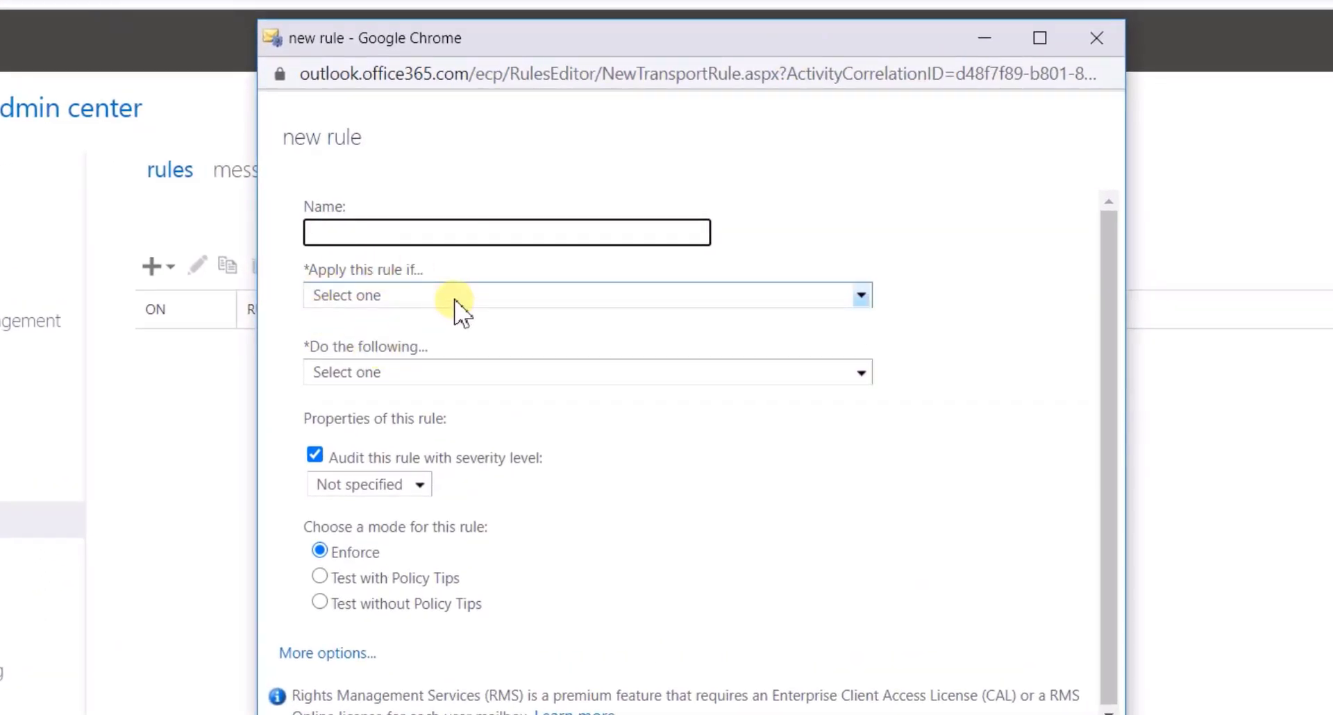
click(456, 304)
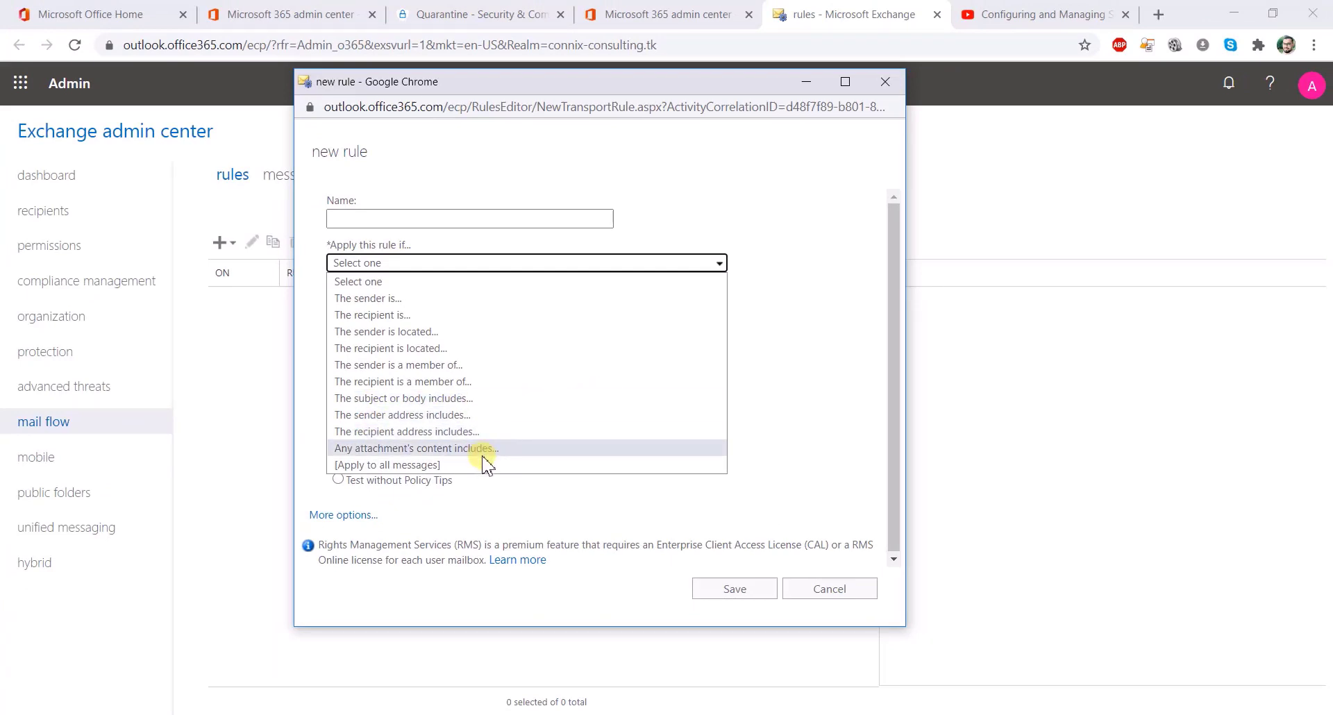
click(798, 358)
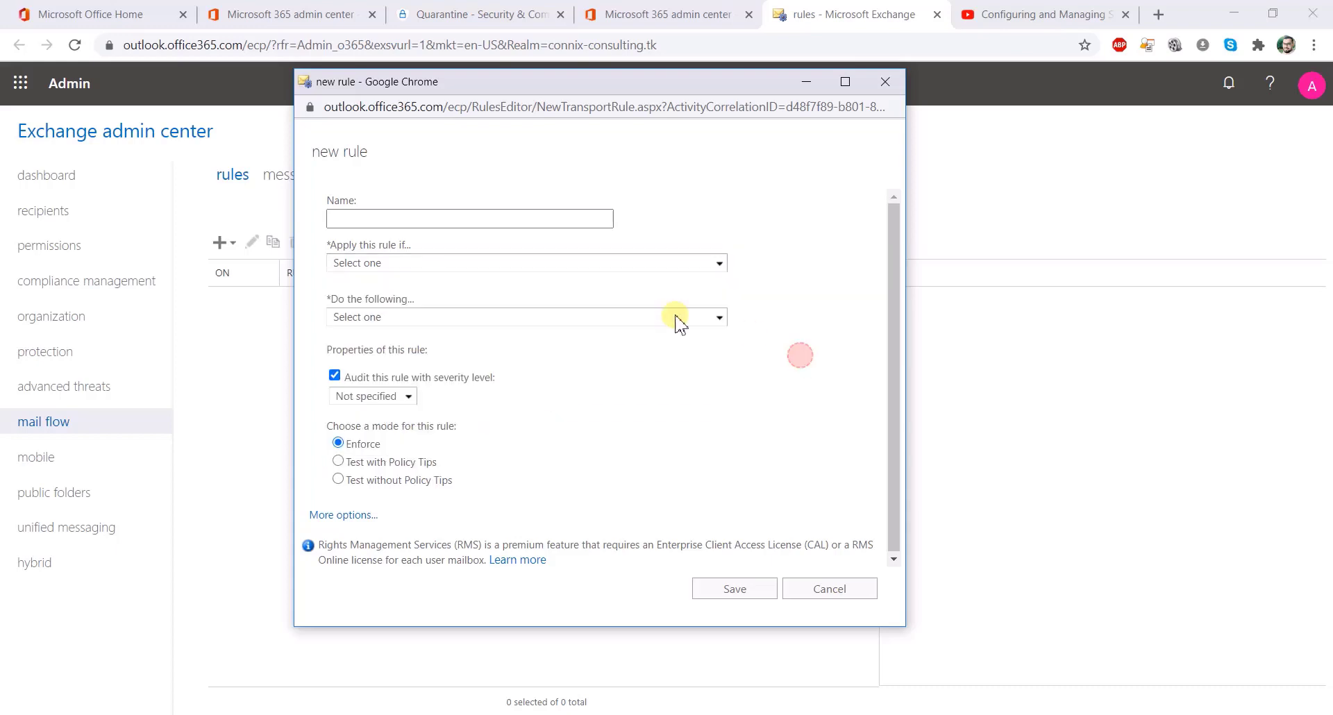
click(389, 318)
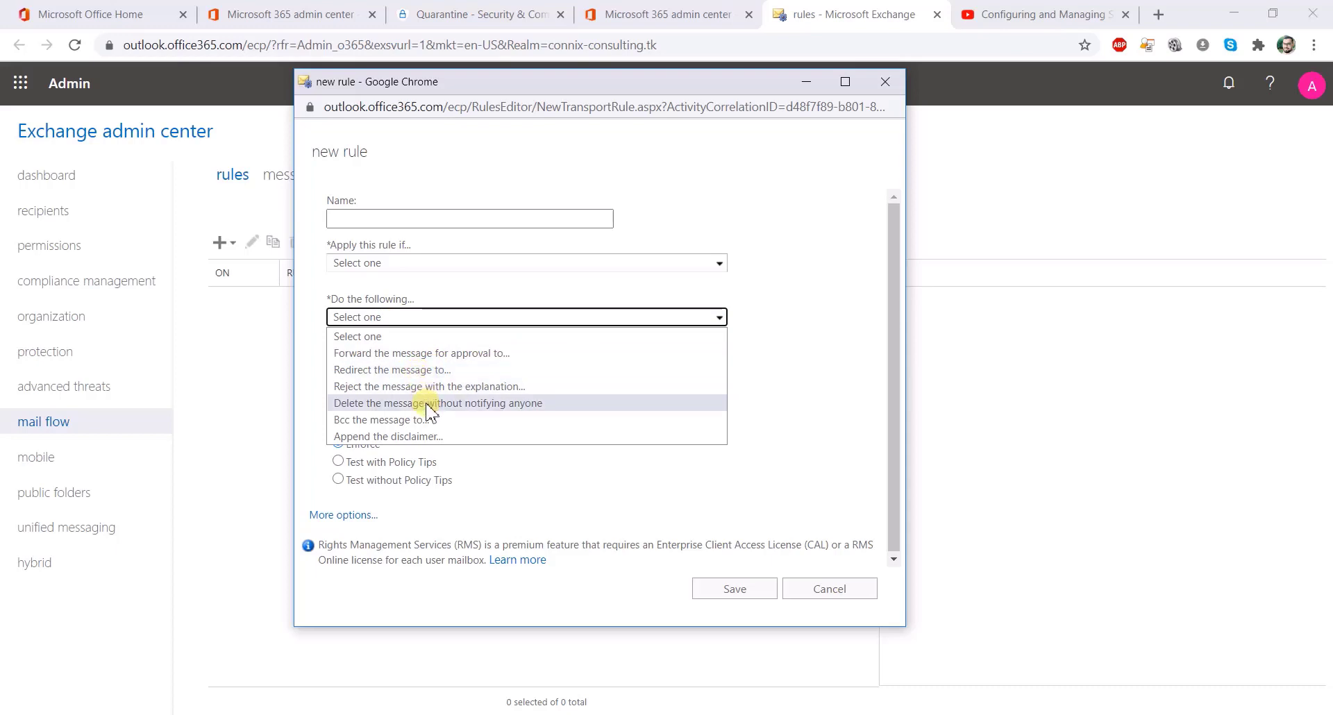
click(759, 461)
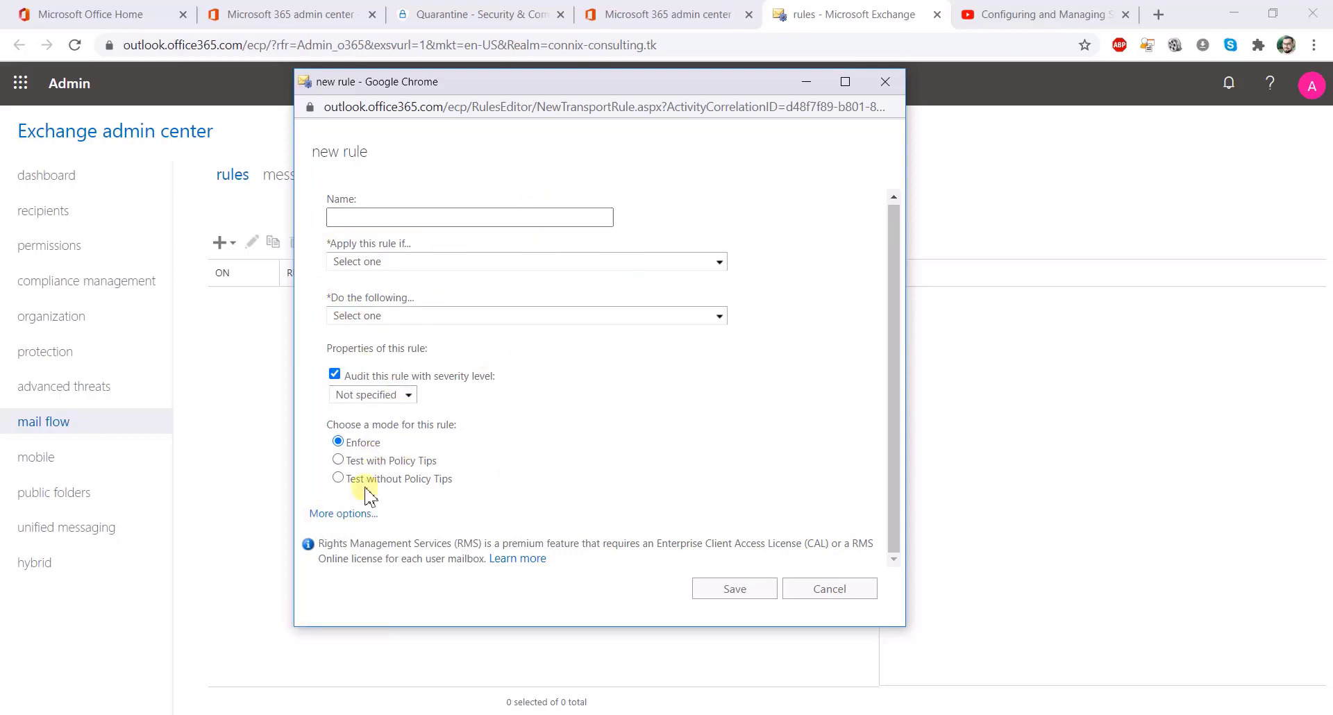
- Show more options for the new rule, review the available exception conditions, and cancel the rule
click(347, 514)
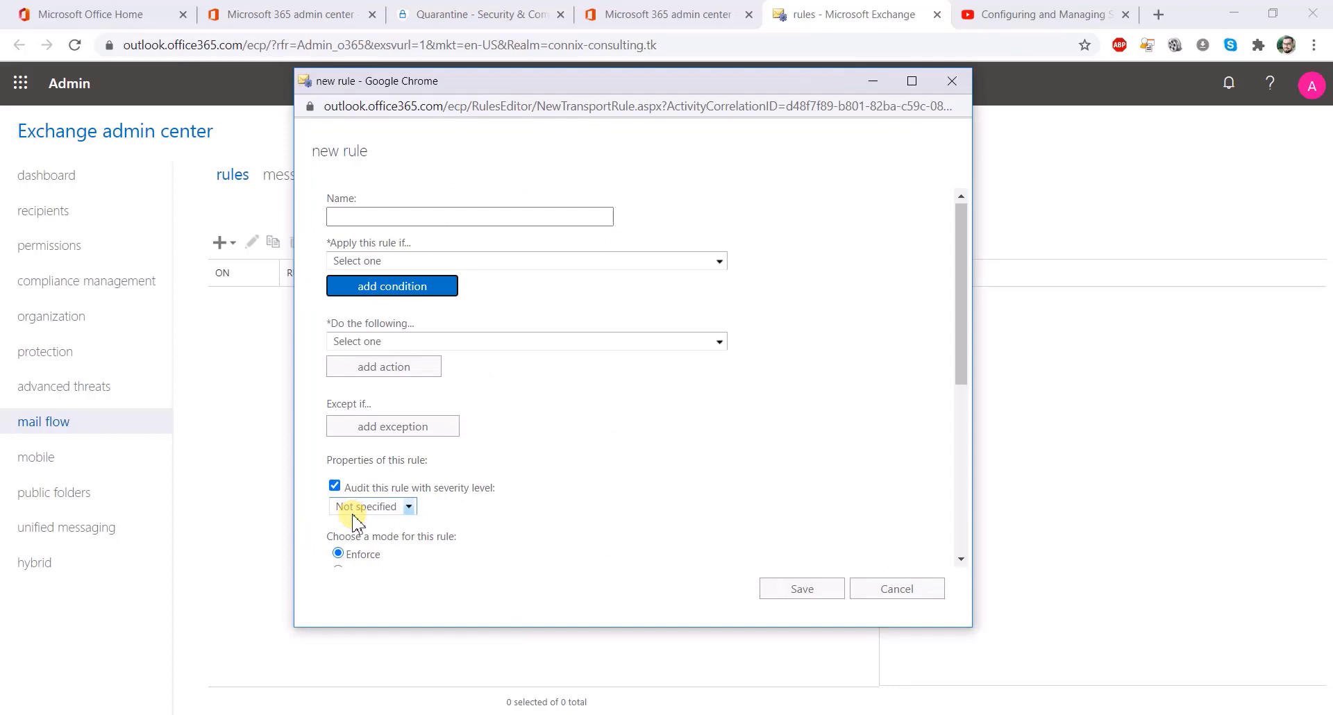
click(399, 427)
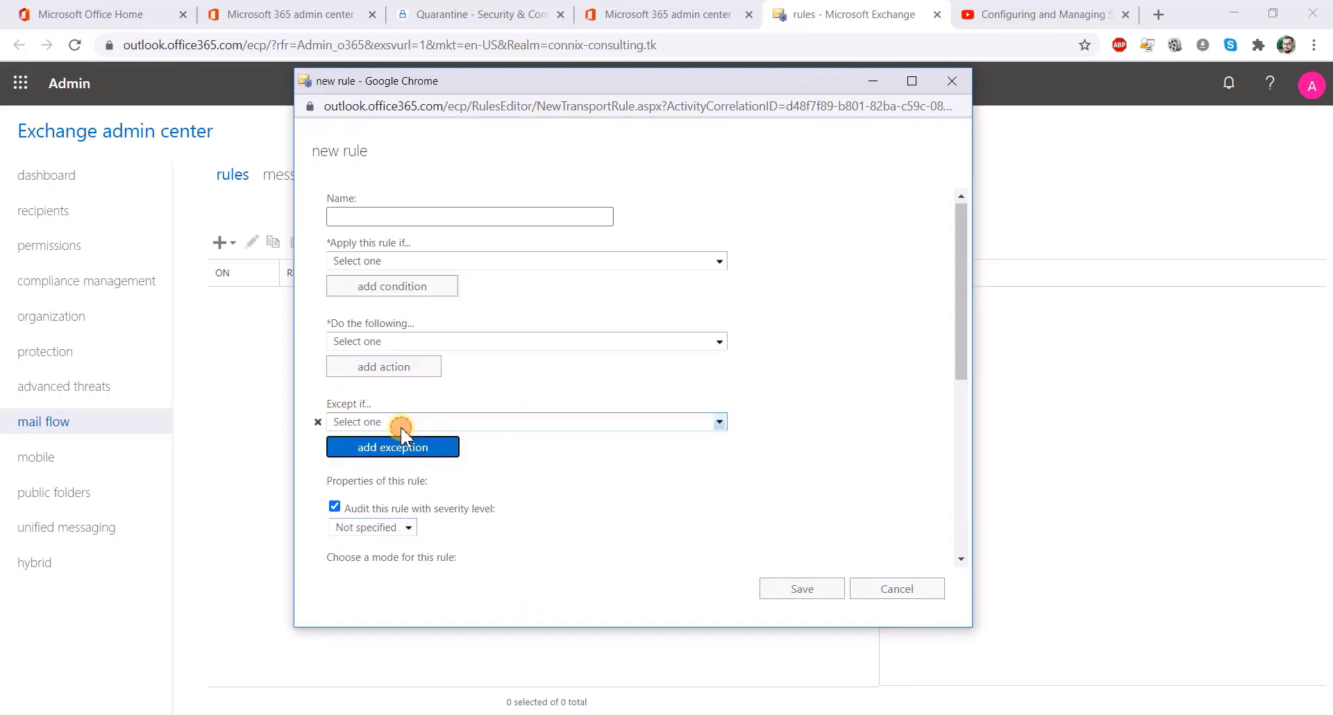
click(417, 425)
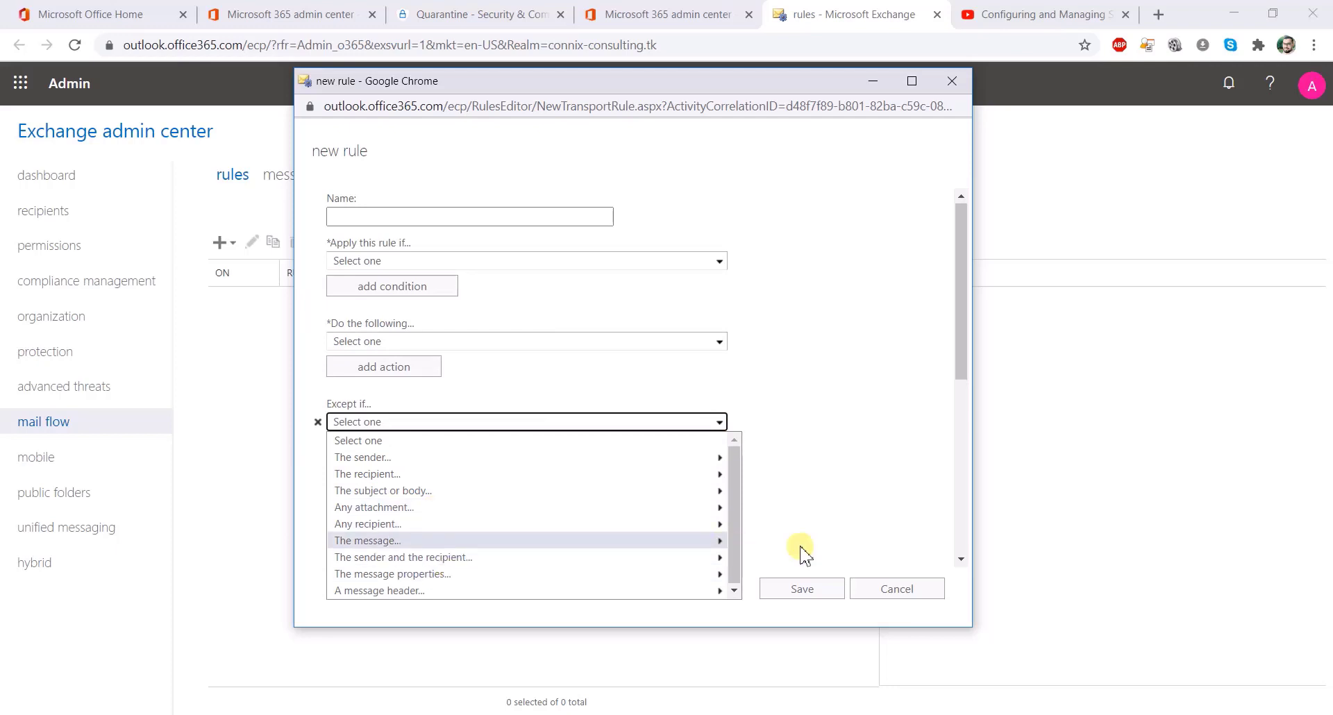
click(896, 587)
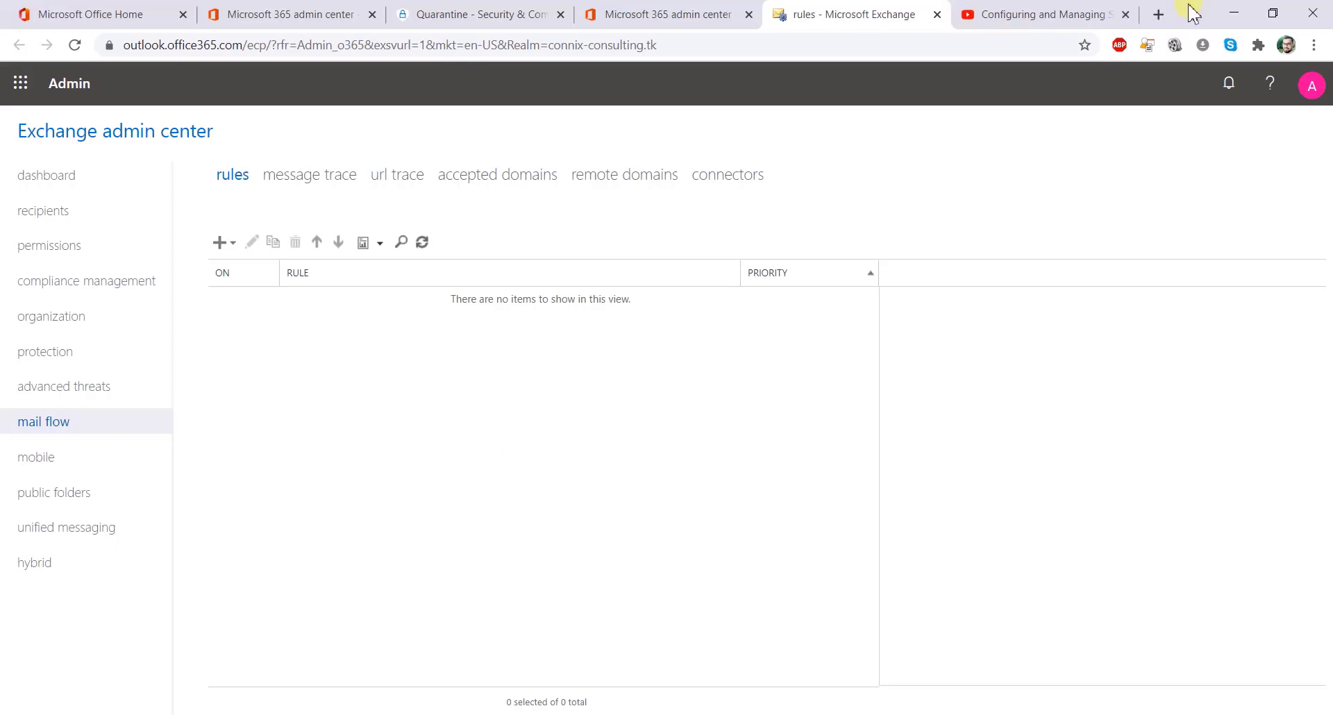
- Search Google in a new tab for "phishing email blob storage" and view the Reddit thread on blocking Azure Blob storage phishing emails
click(1159, 14)
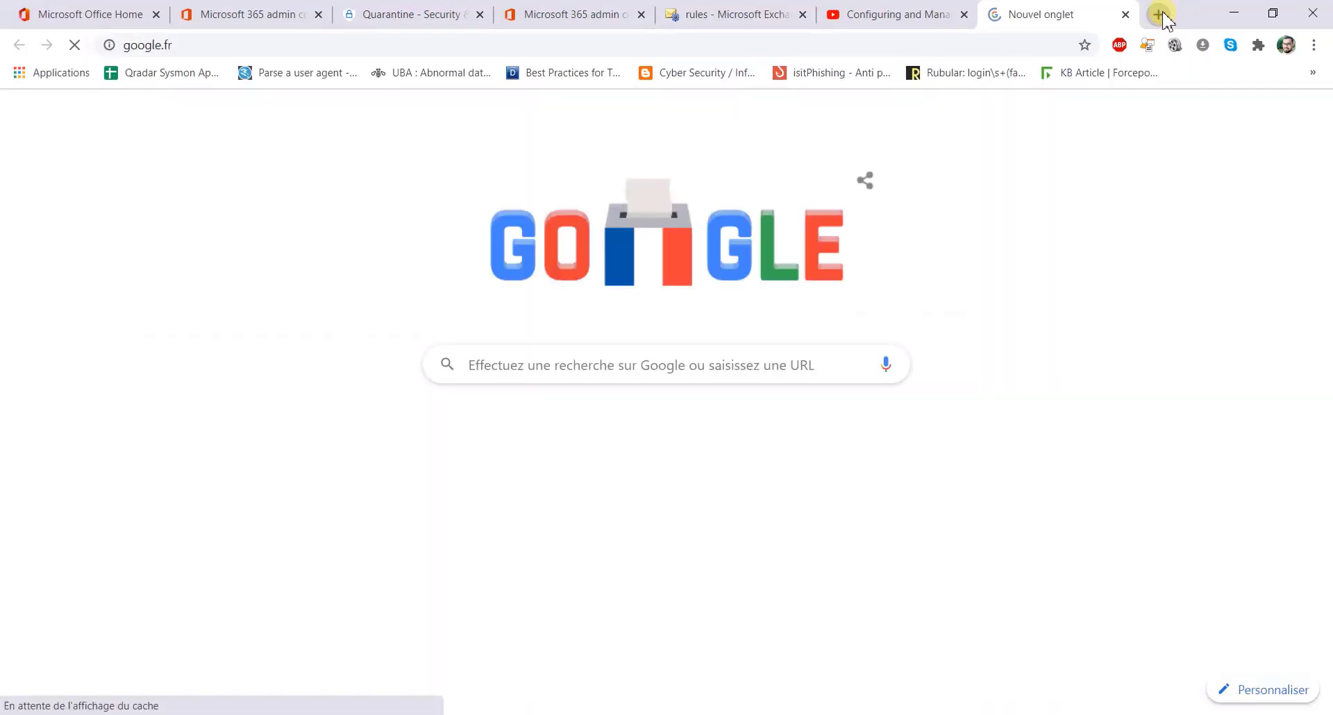
text(phishing em)
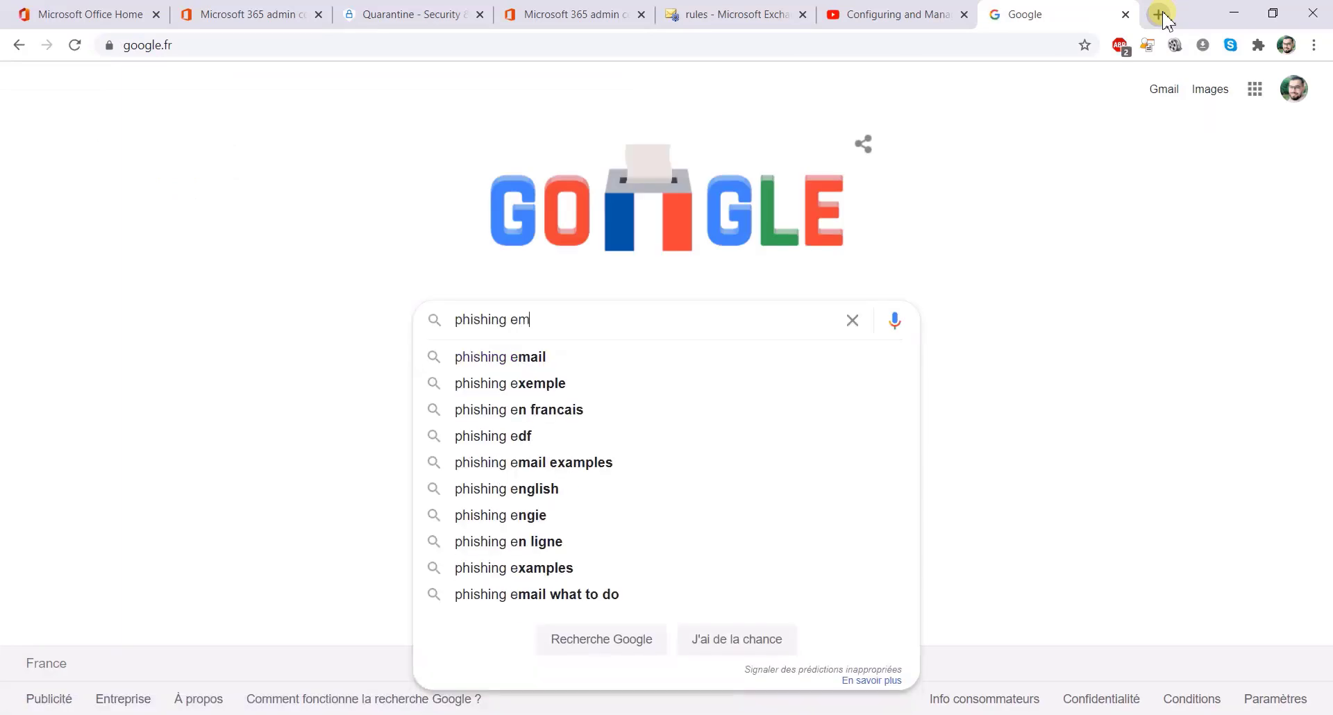
text(ail )
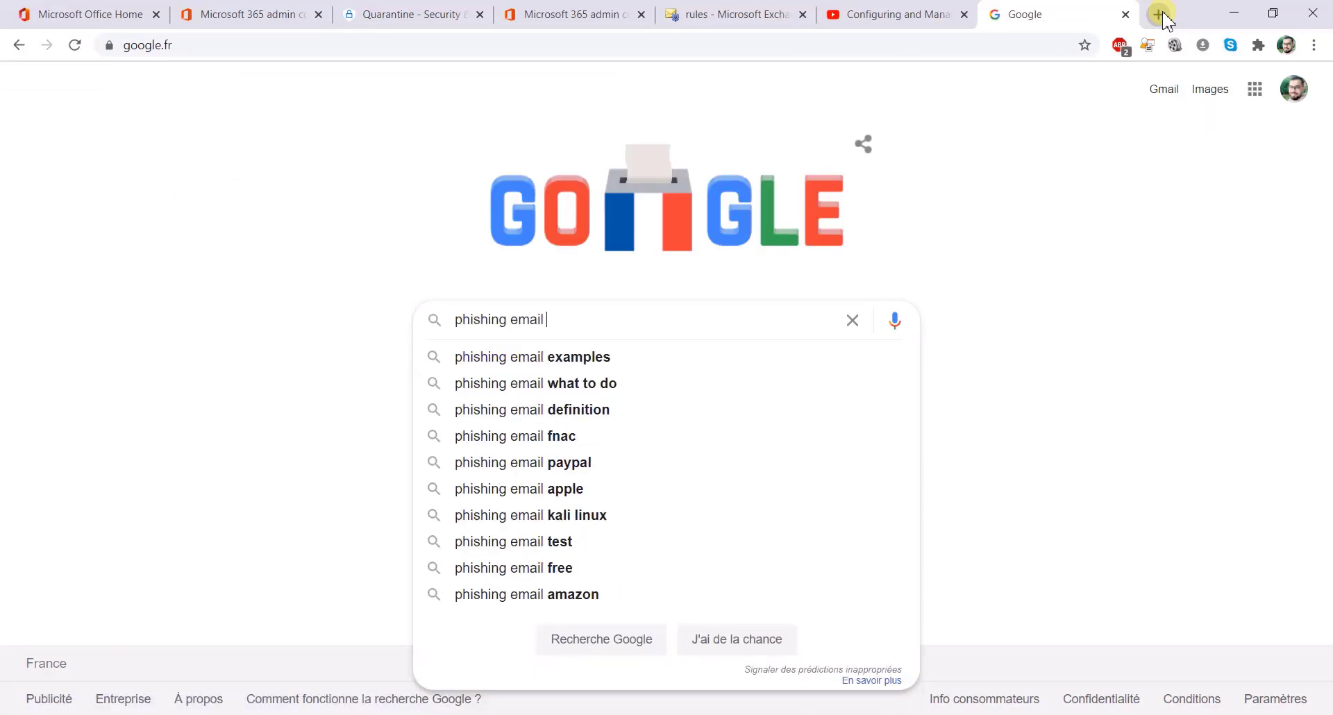
text(blob )
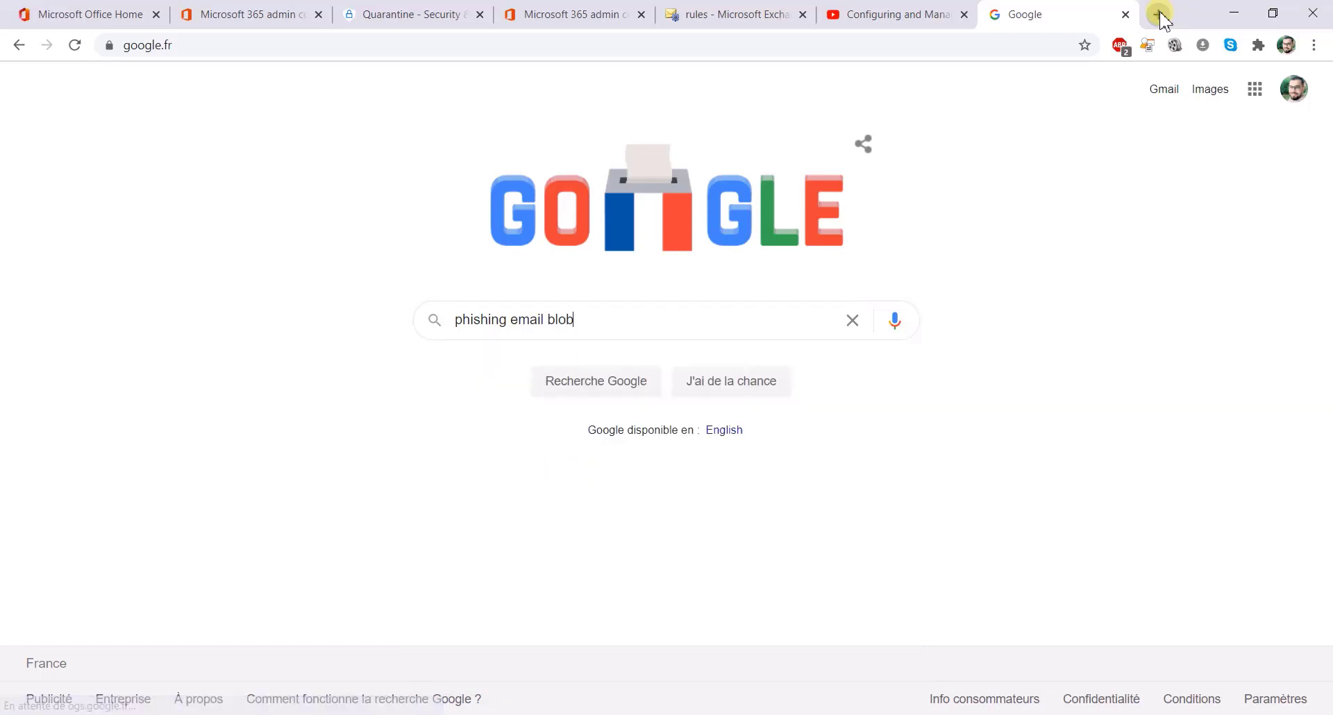
text(storage)
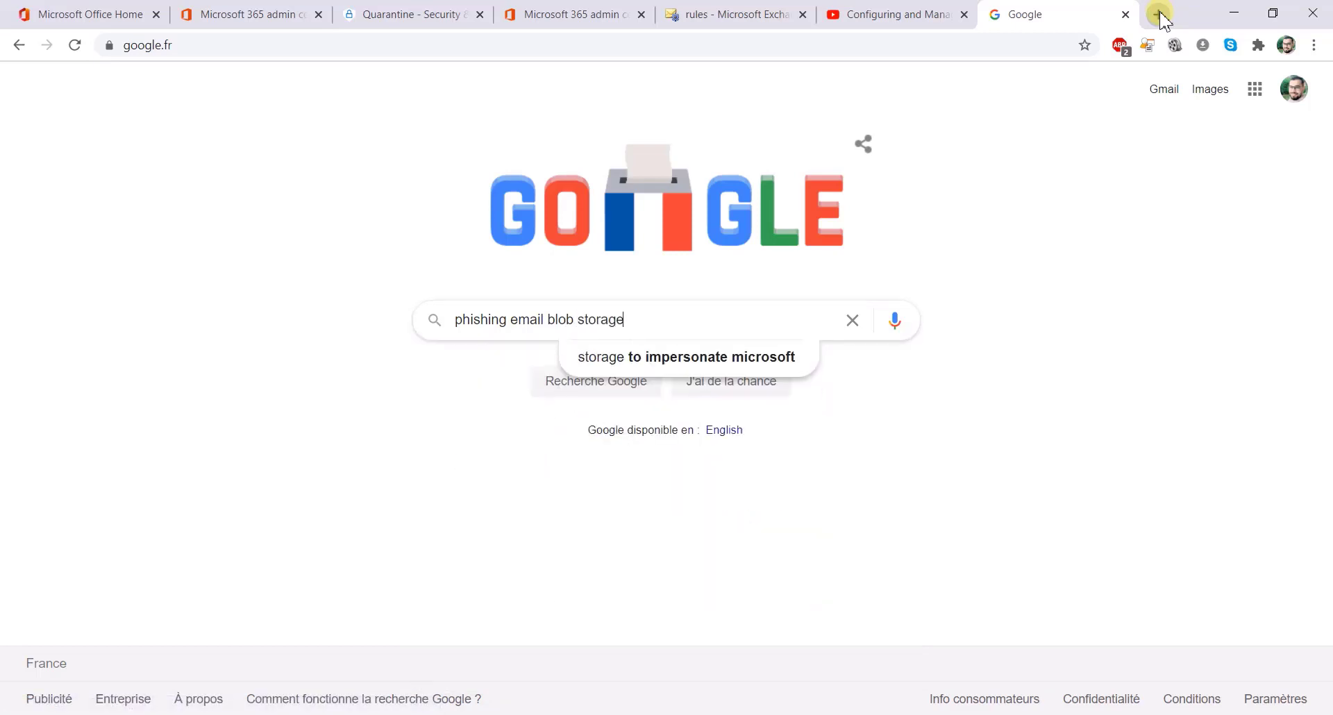
key(Return)
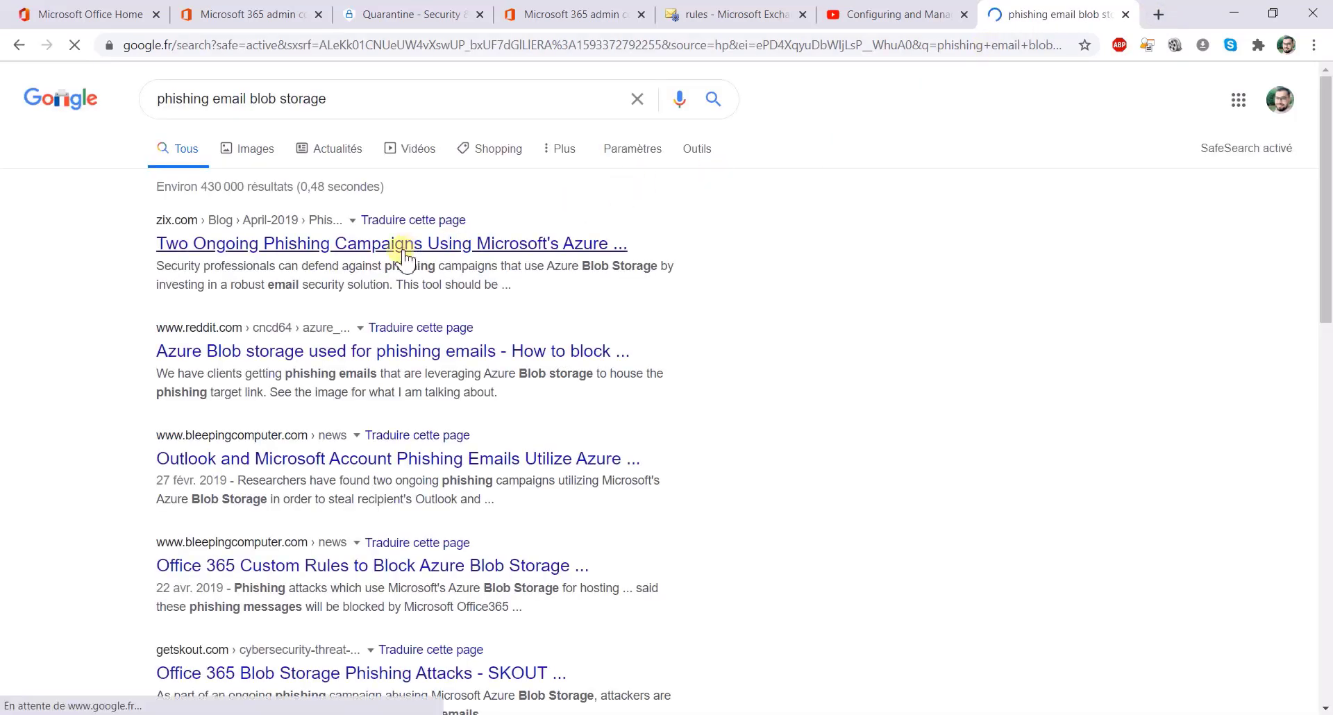
click(354, 358)
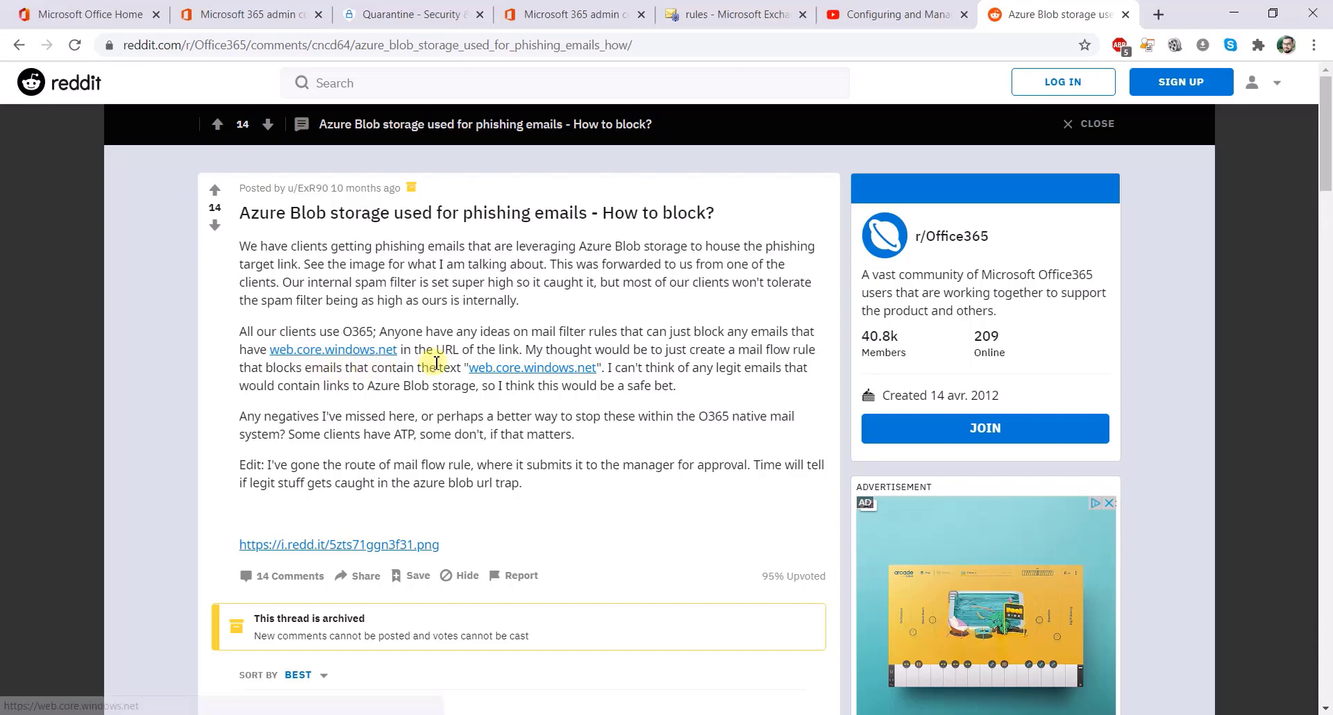
click(19, 44)
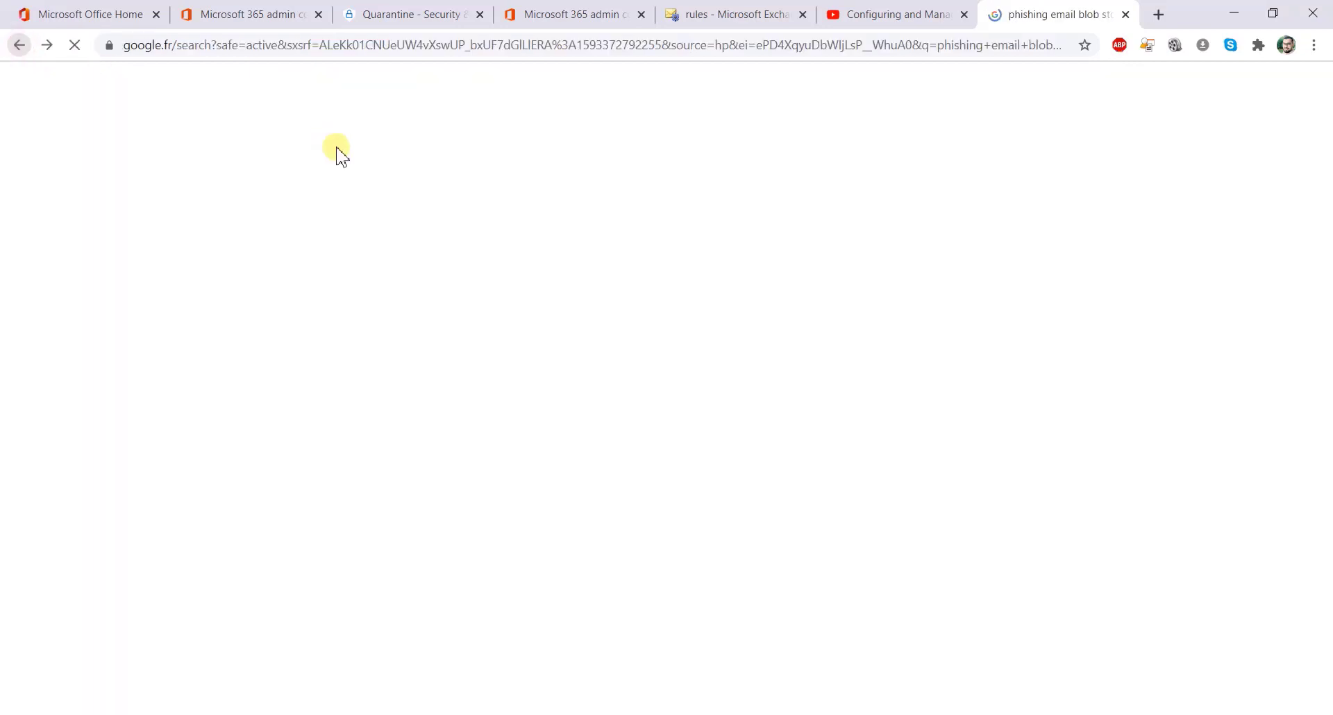
- Show the image results for the search and examine previews of phishing emails and fake Microsoft sign-in pages
click(277, 145)
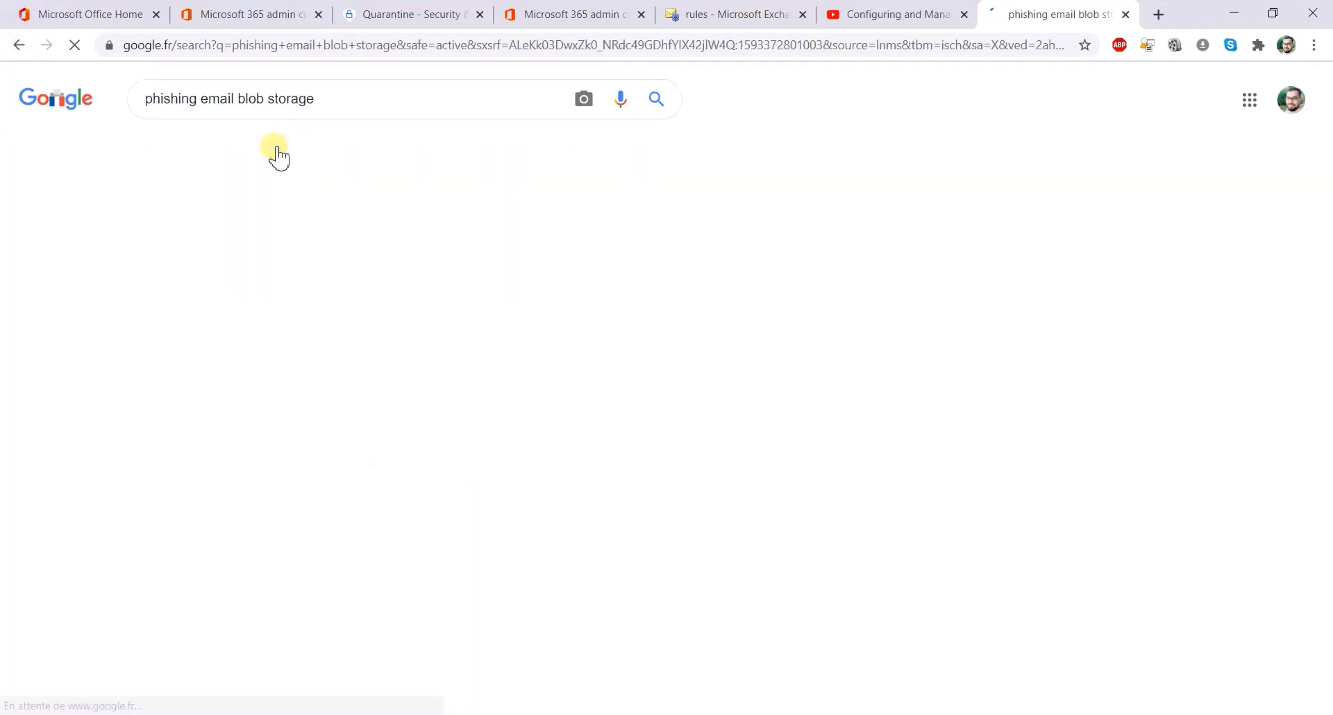
click(206, 304)
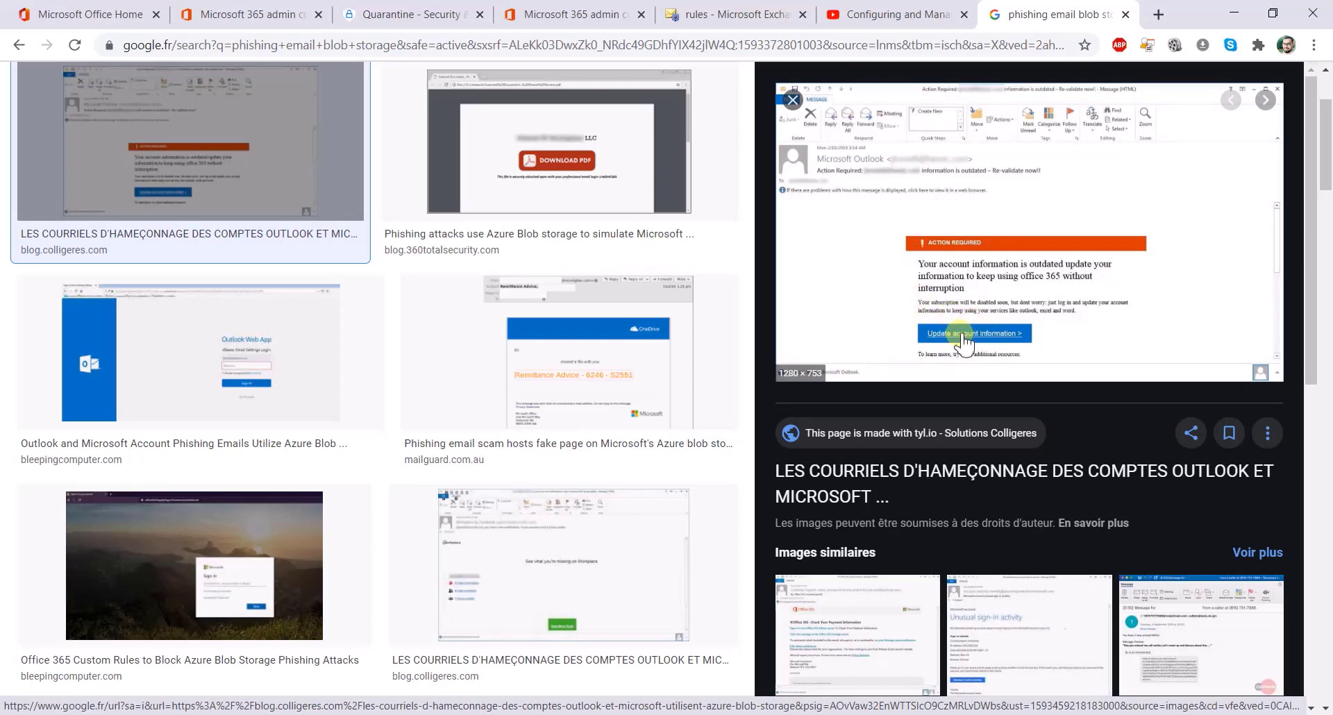
click(692, 338)
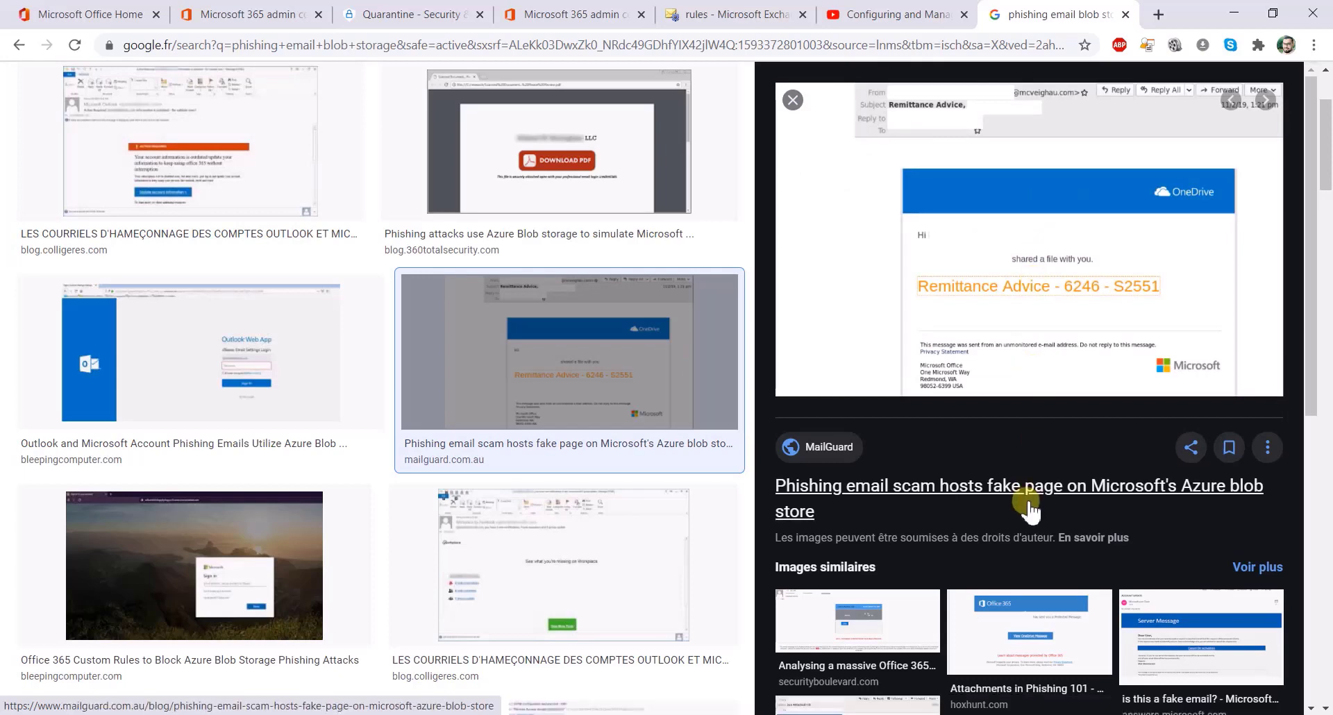
click(274, 307)
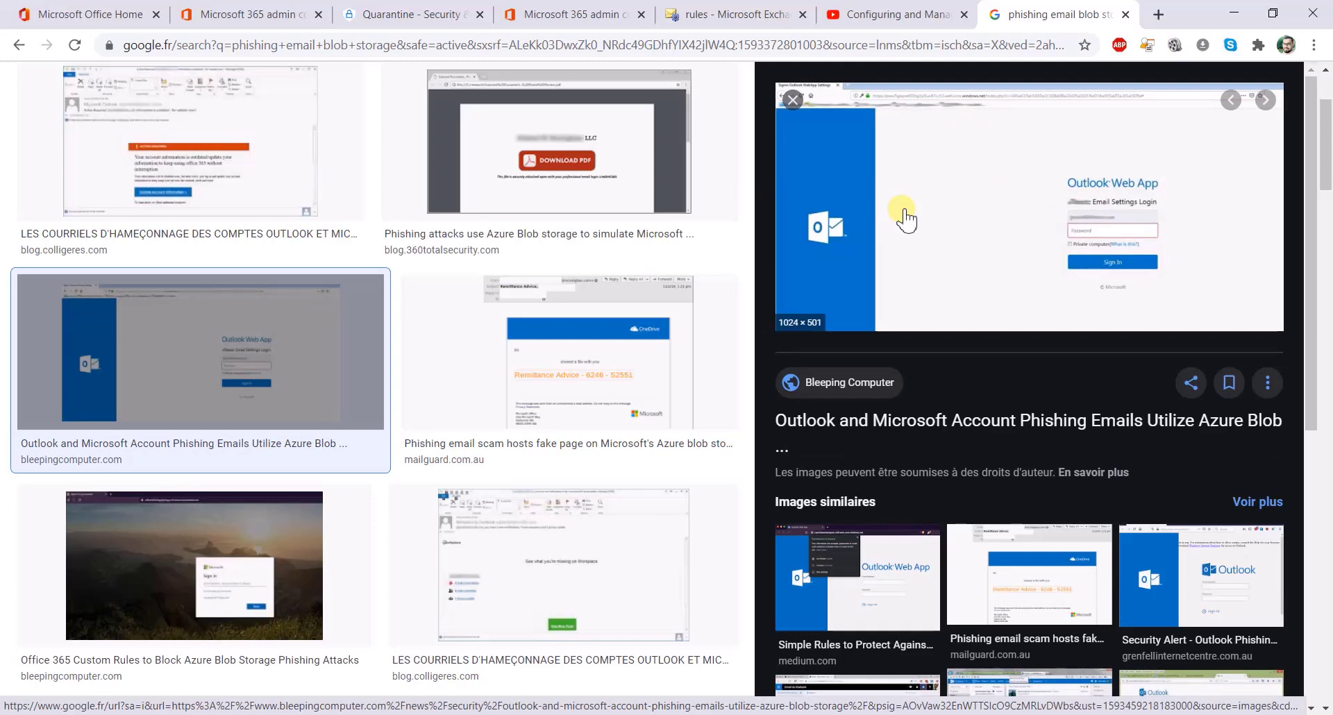
click(223, 545)
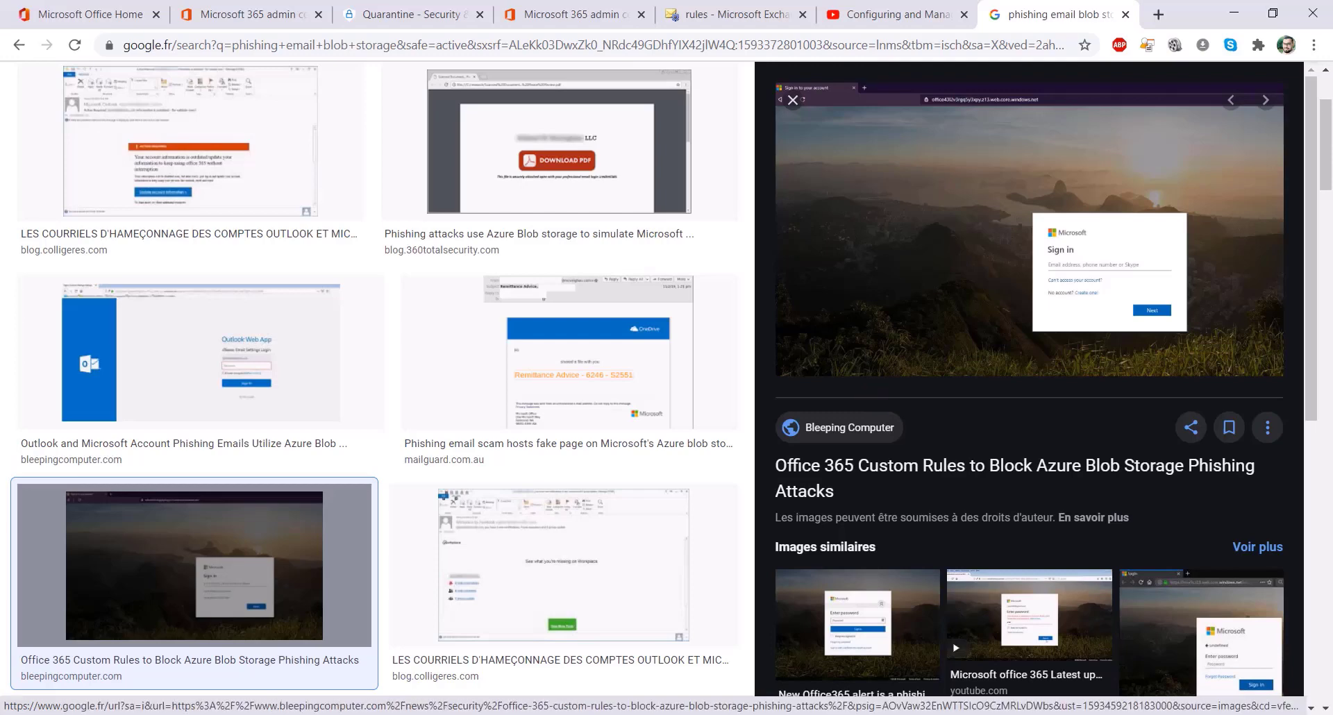
click(1218, 648)
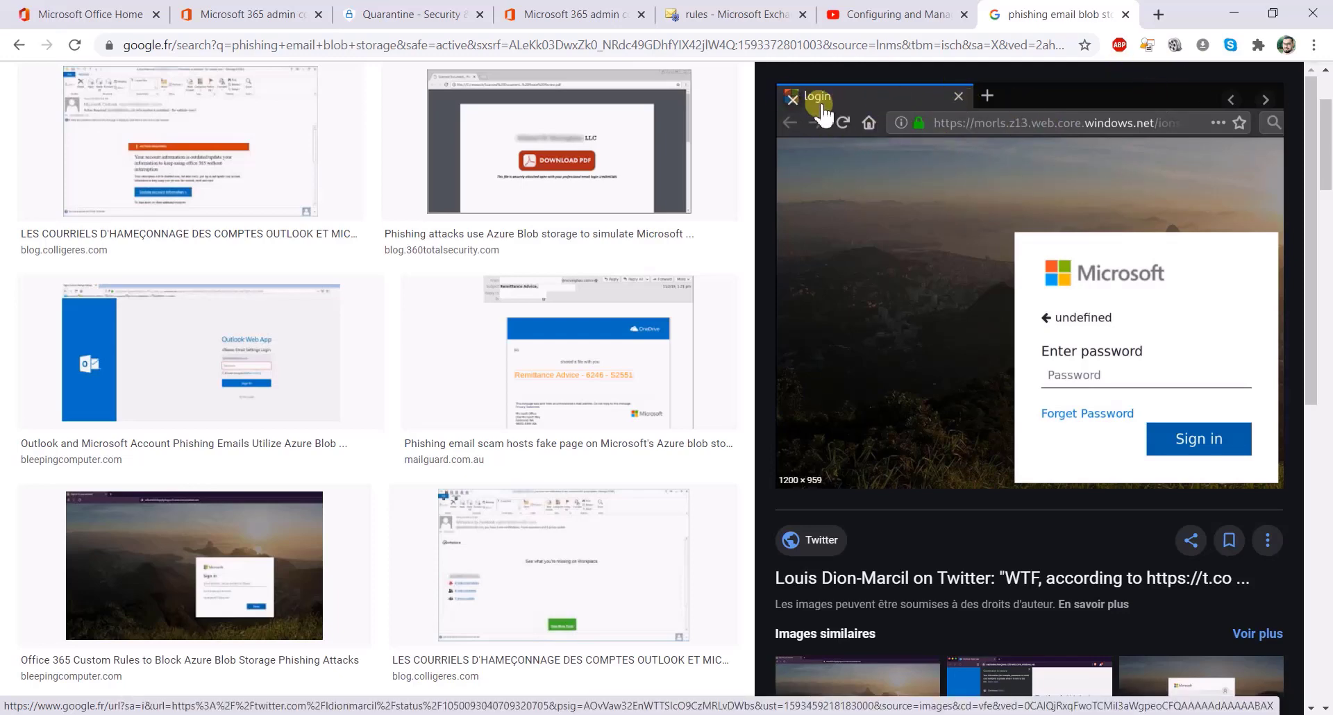
click(795, 101)
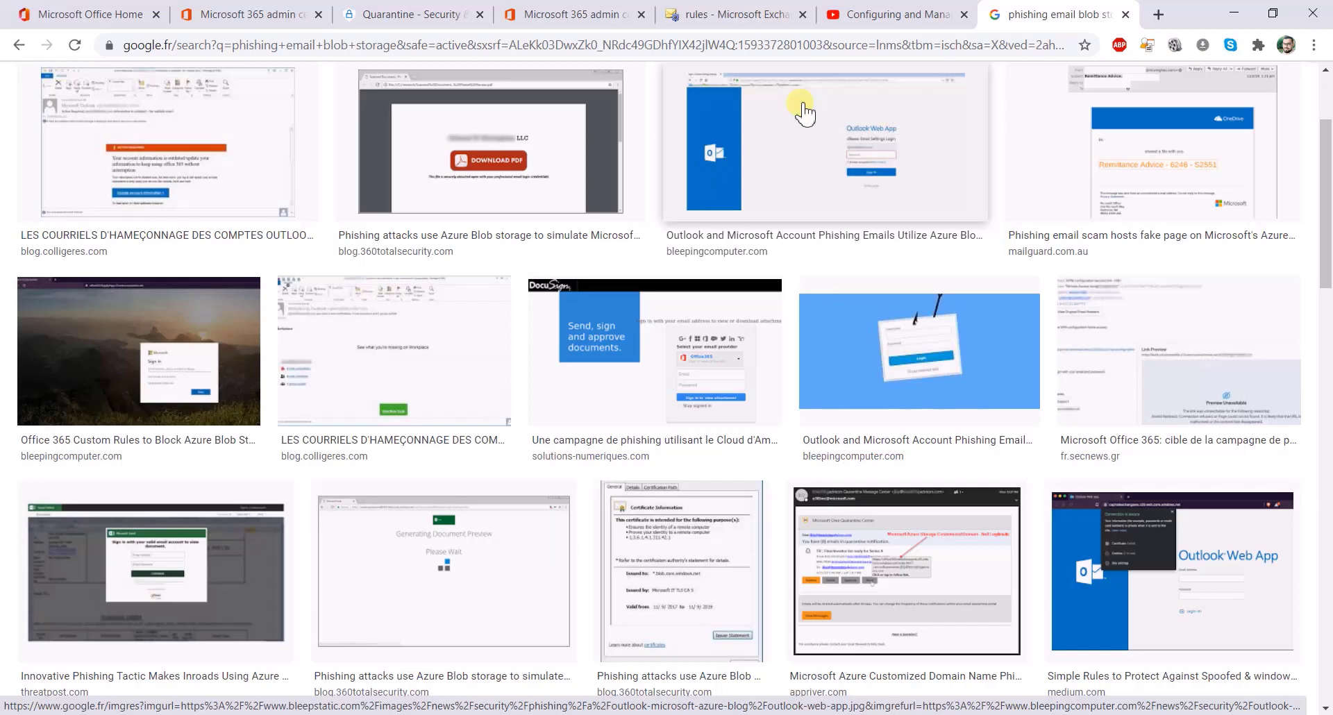
- Examine the Azure Blob certificate image and the SecNews.gr fake sign-in page, and close the search tab
click(741, 590)
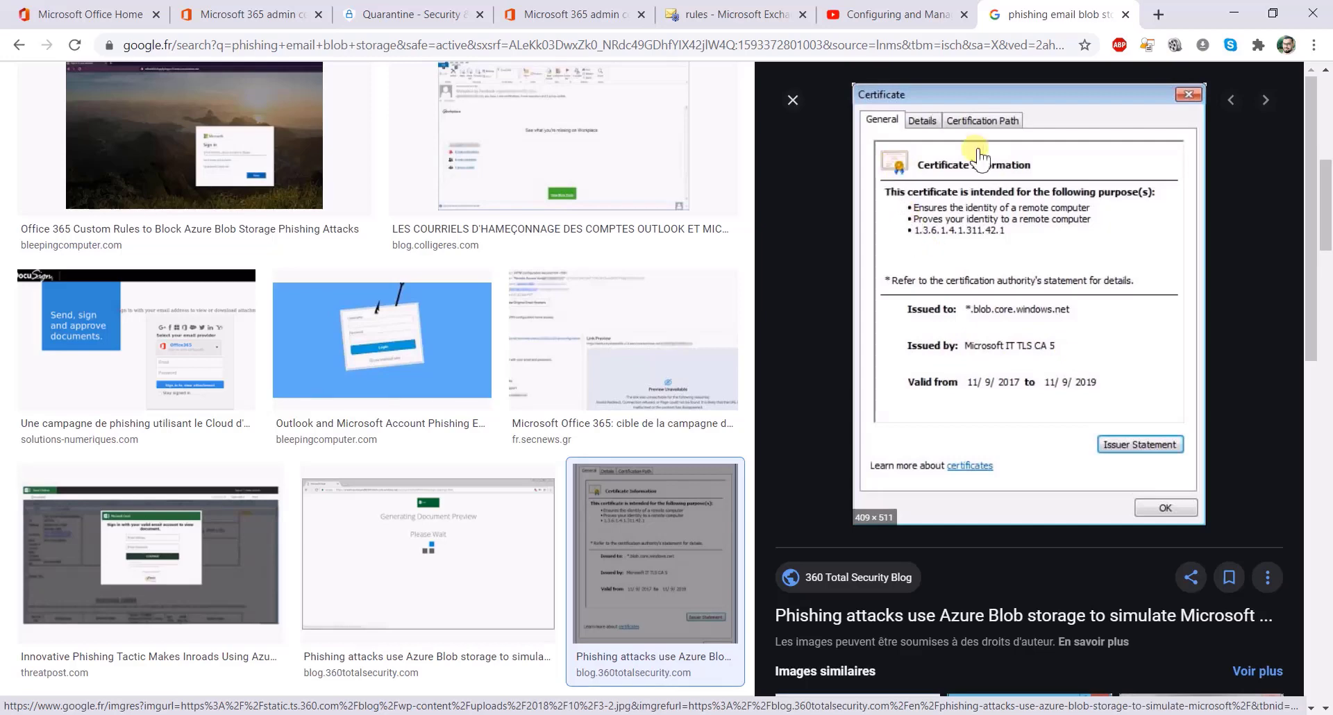
click(792, 101)
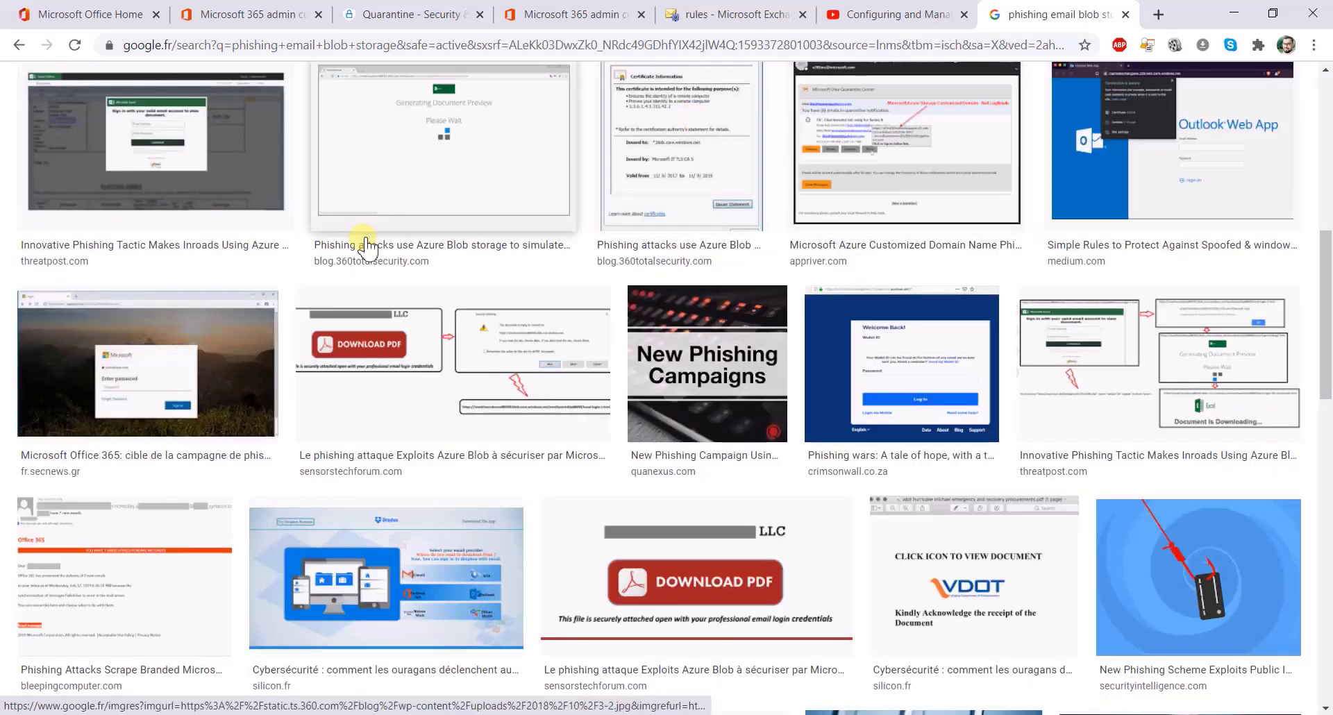
click(172, 361)
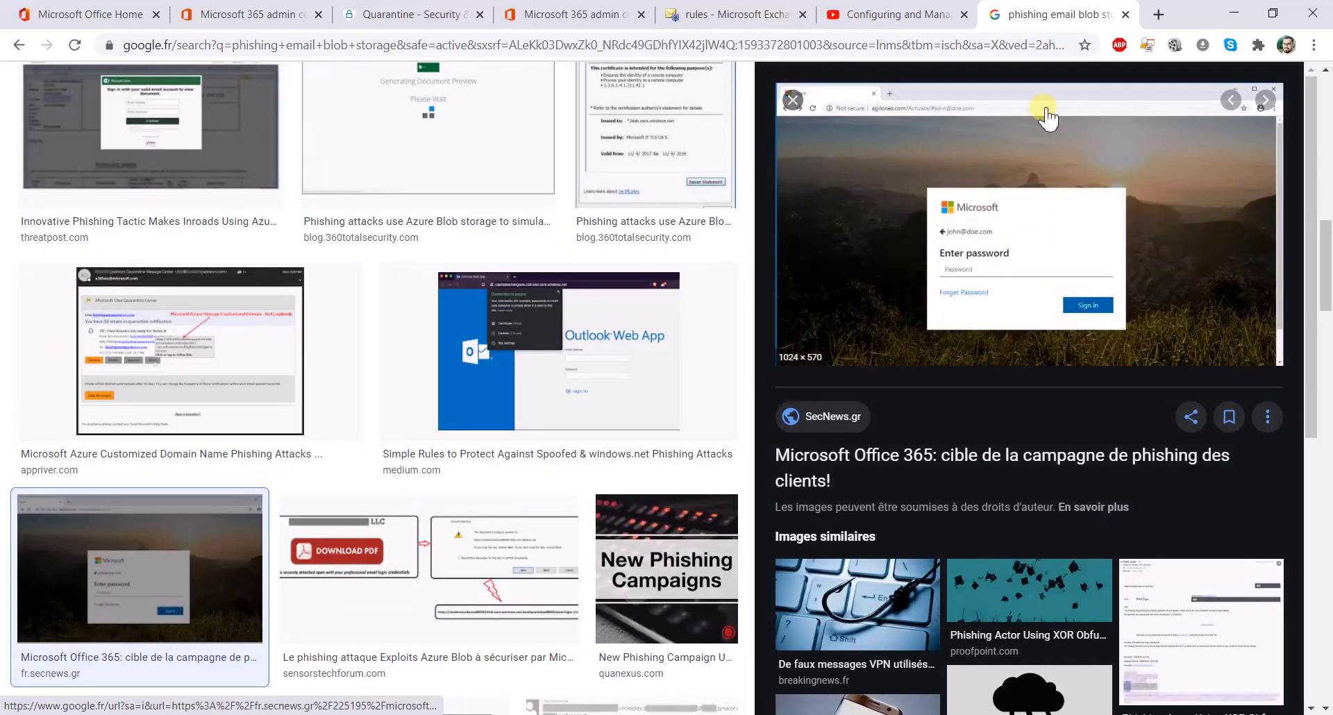
click(792, 100)
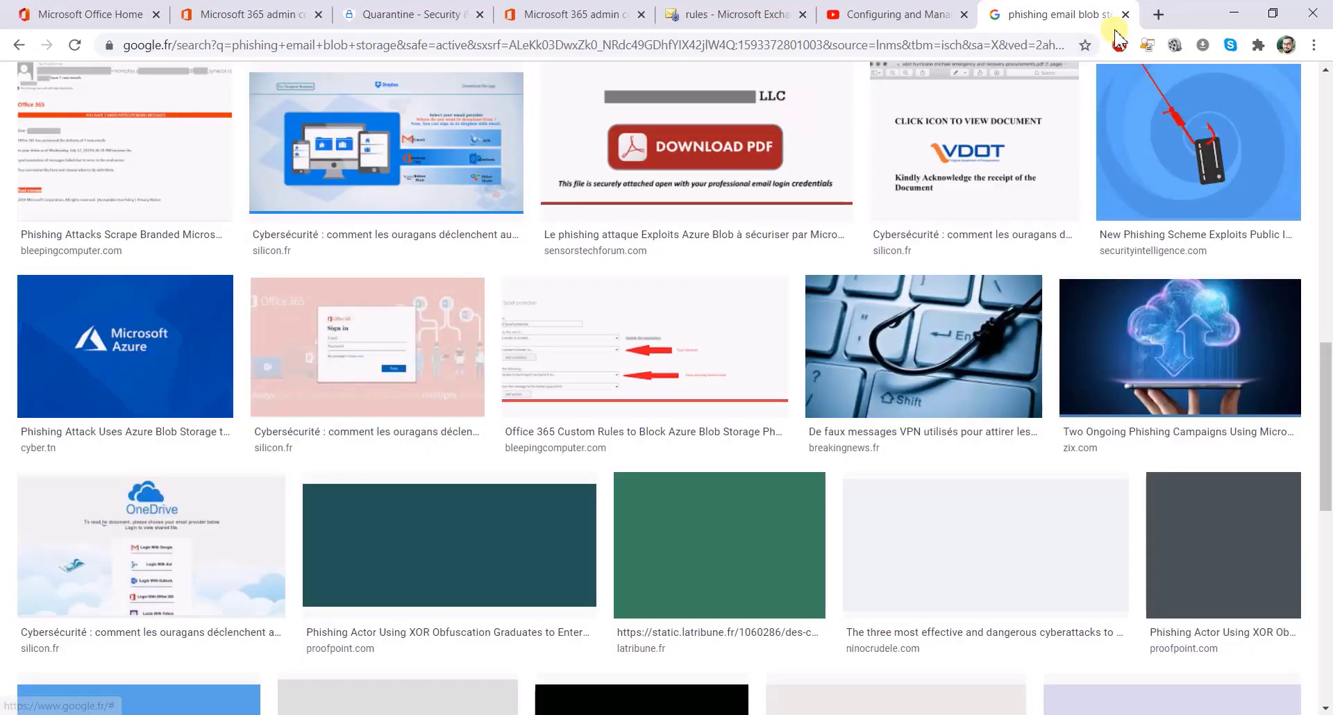
click(1125, 15)
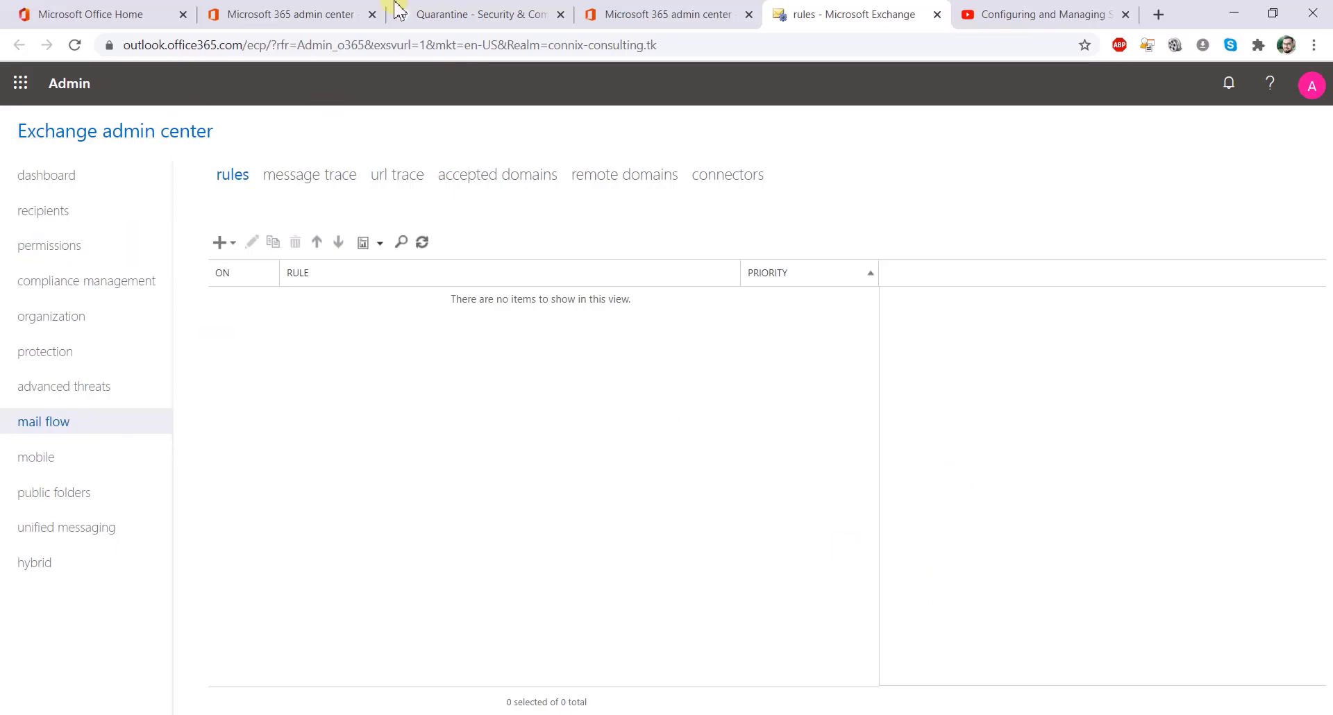
- Start a bypass spam filtering rule, set its condition to the sender being a specific person, and cancel the member selection
click(232, 242)
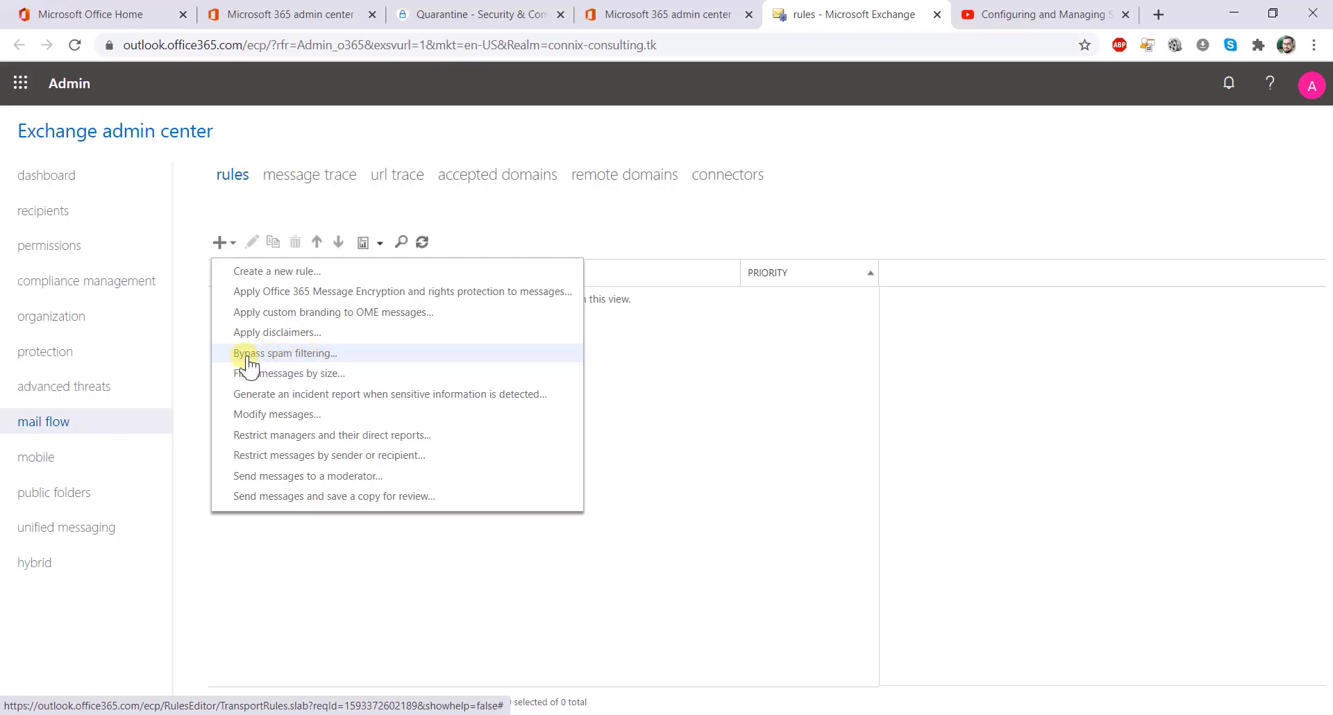
click(307, 355)
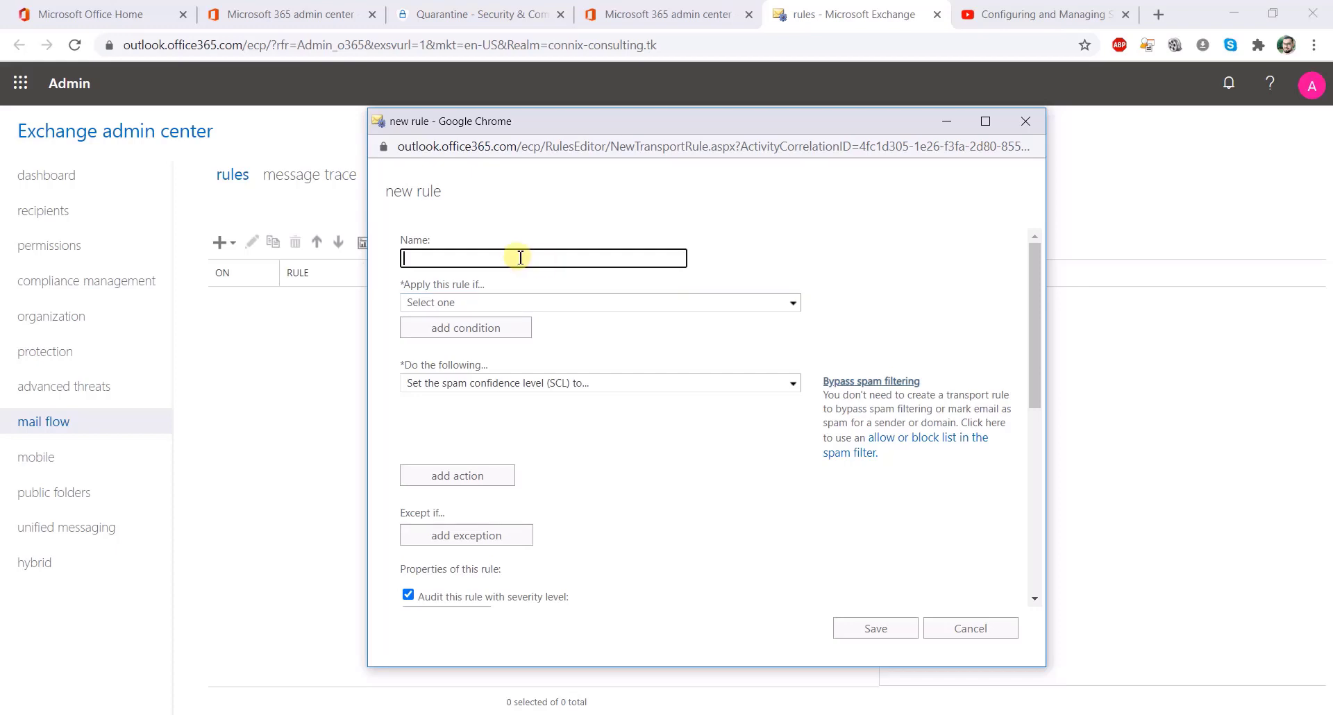
click(523, 302)
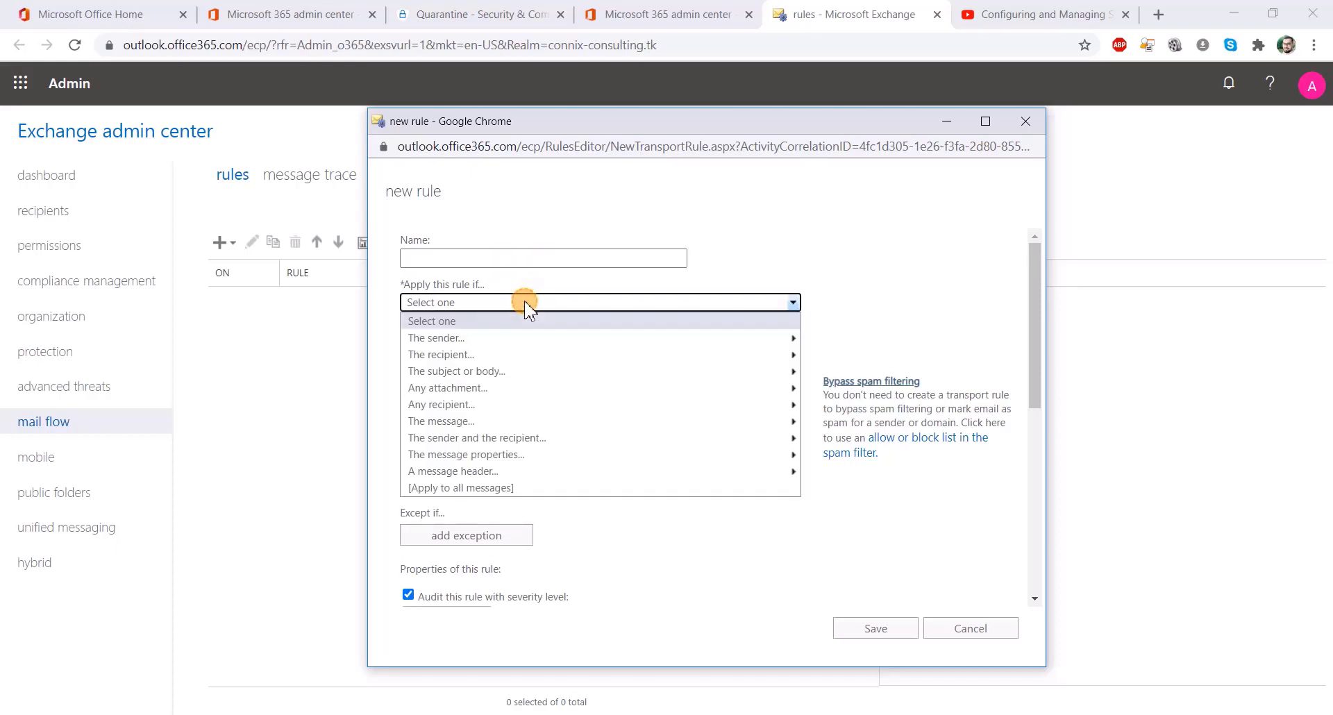
click(530, 339)
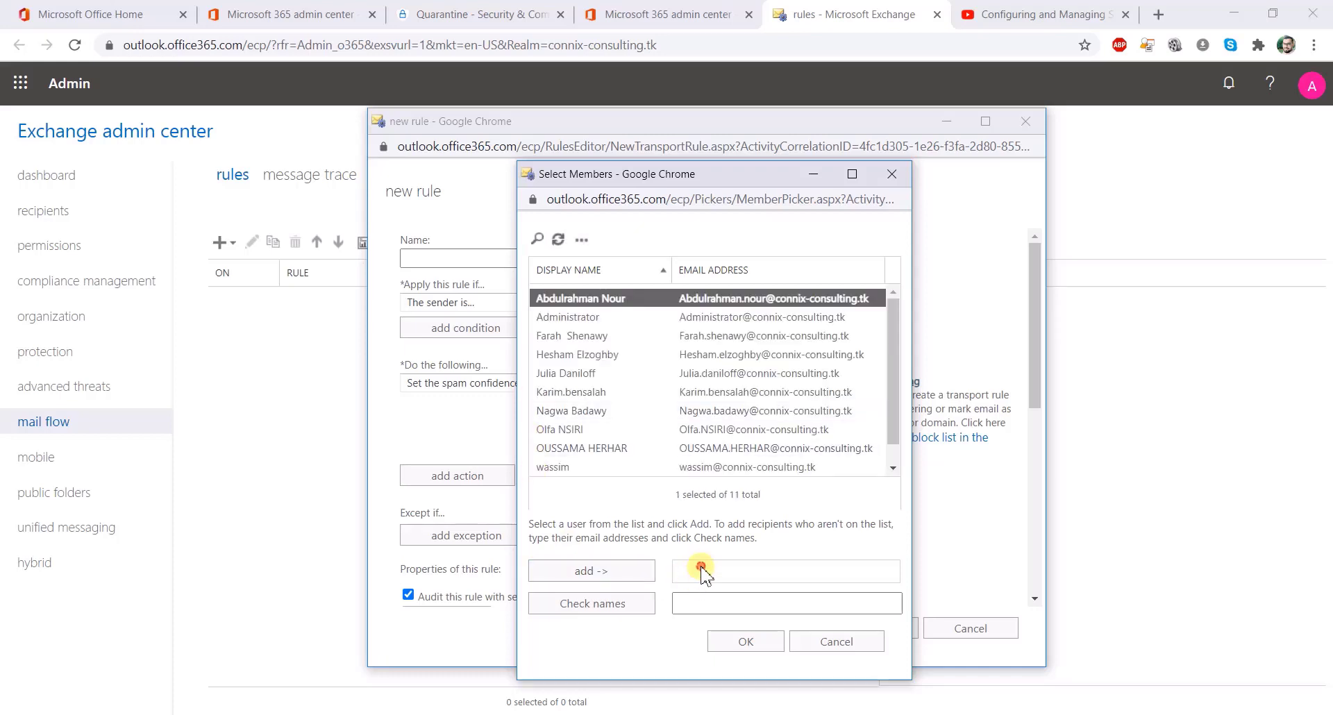
click(696, 602)
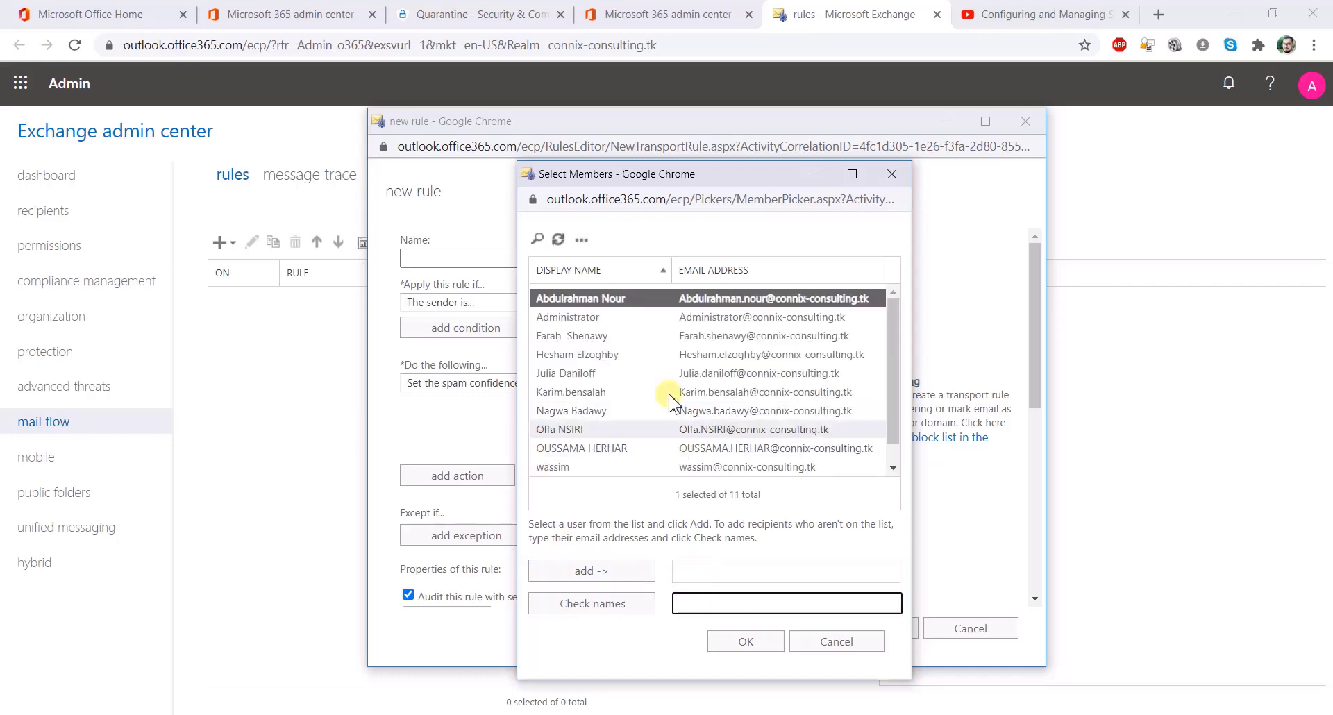
click(805, 639)
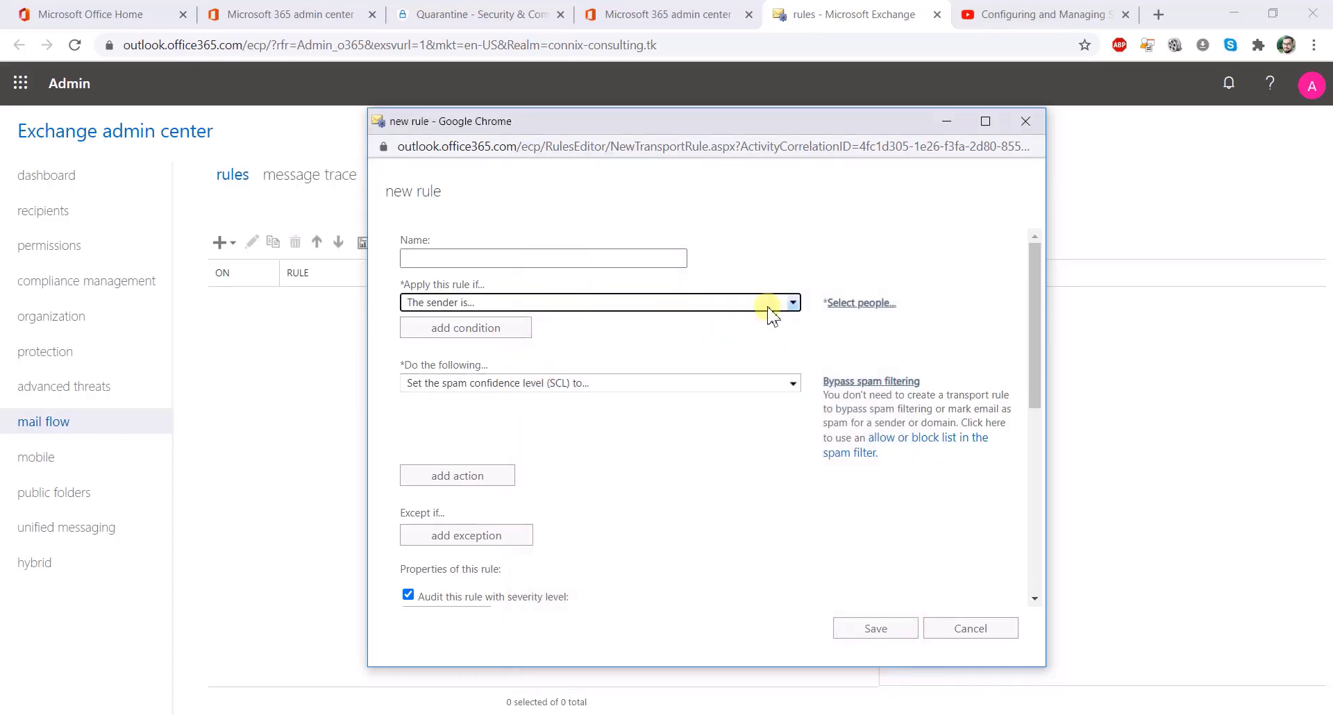
- Review the available sender conditions and the spam confidence level values for the bypass action without changing them
click(749, 304)
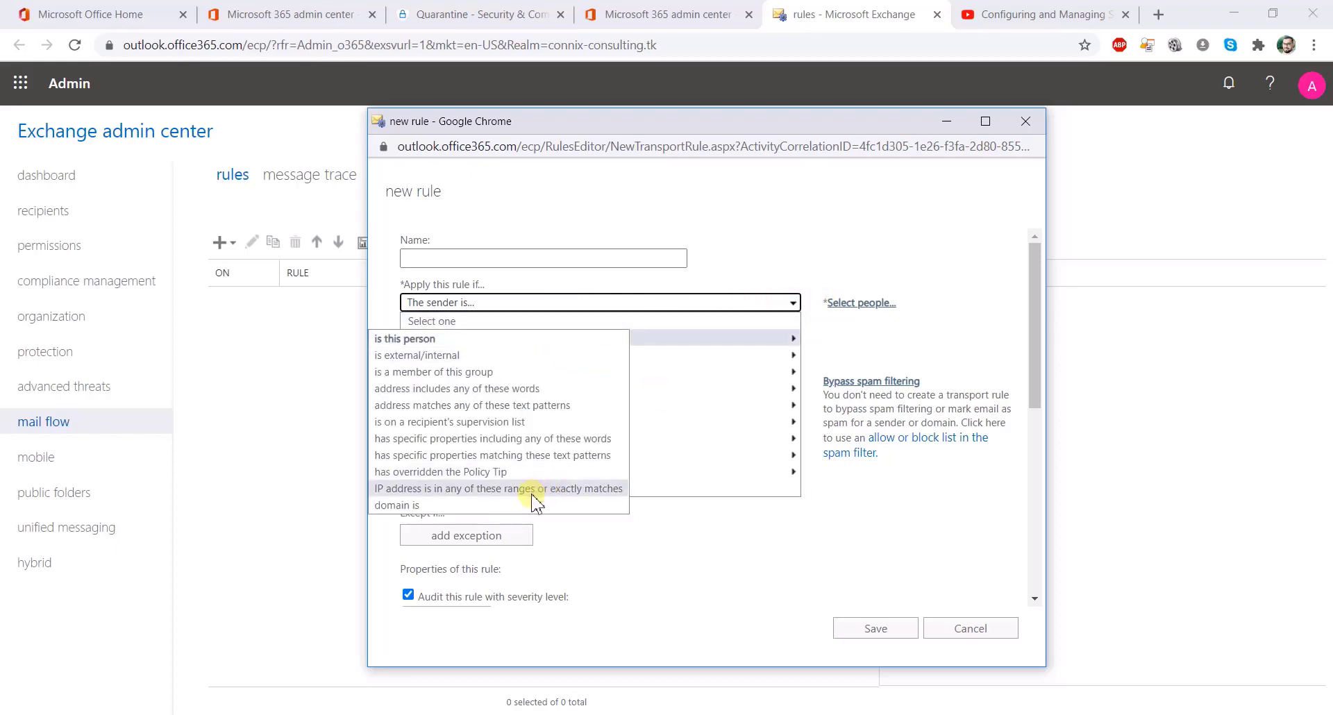
click(819, 561)
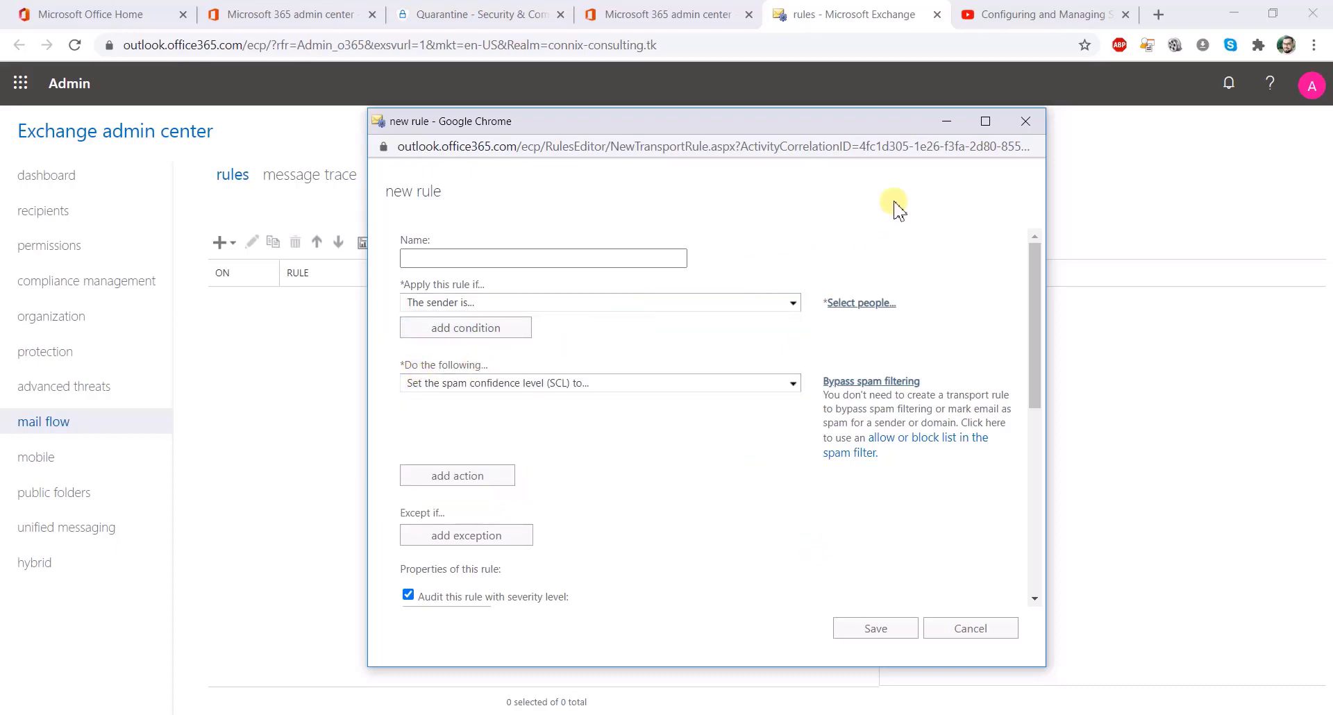
click(873, 382)
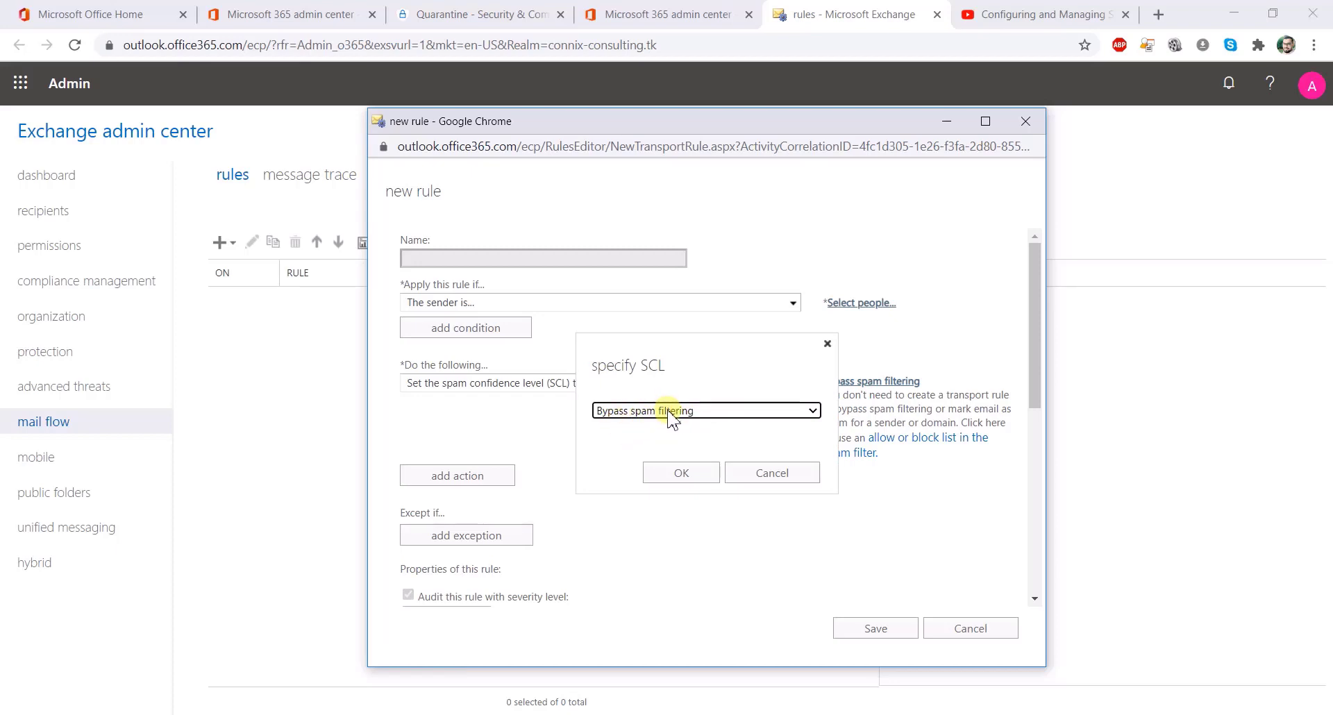
click(649, 412)
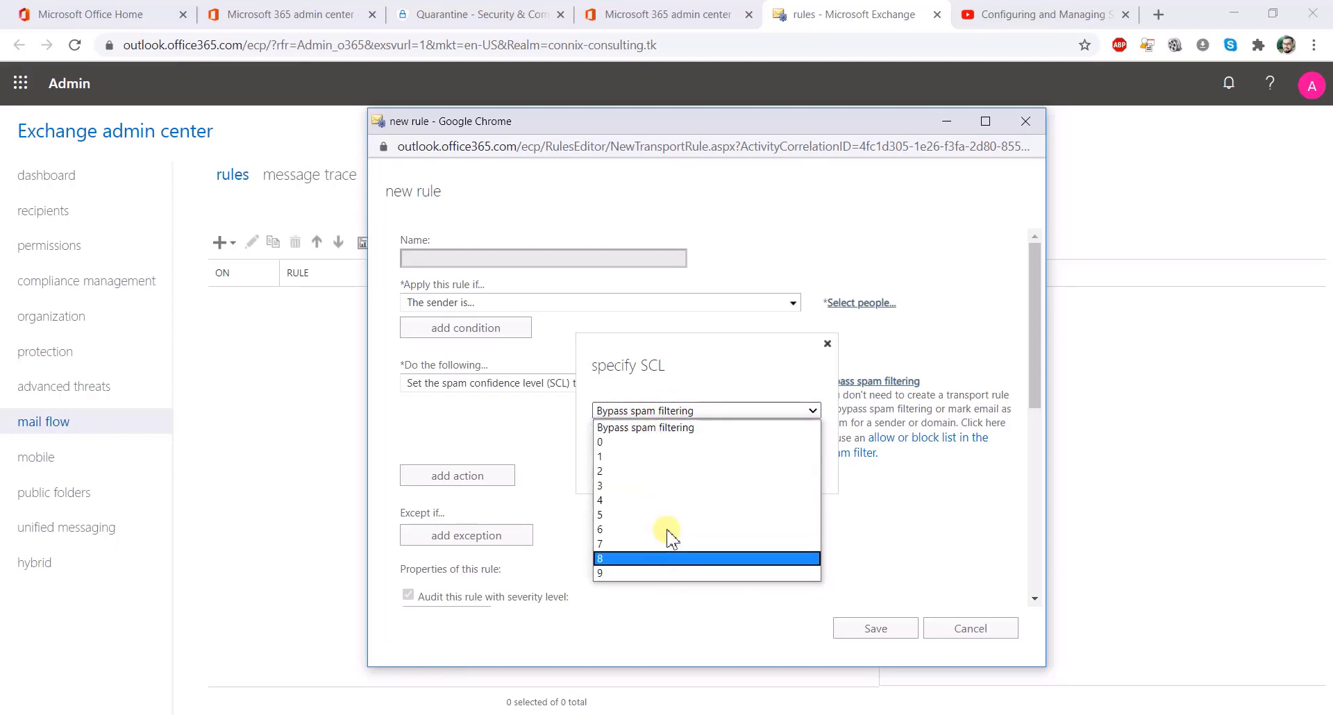
click(915, 511)
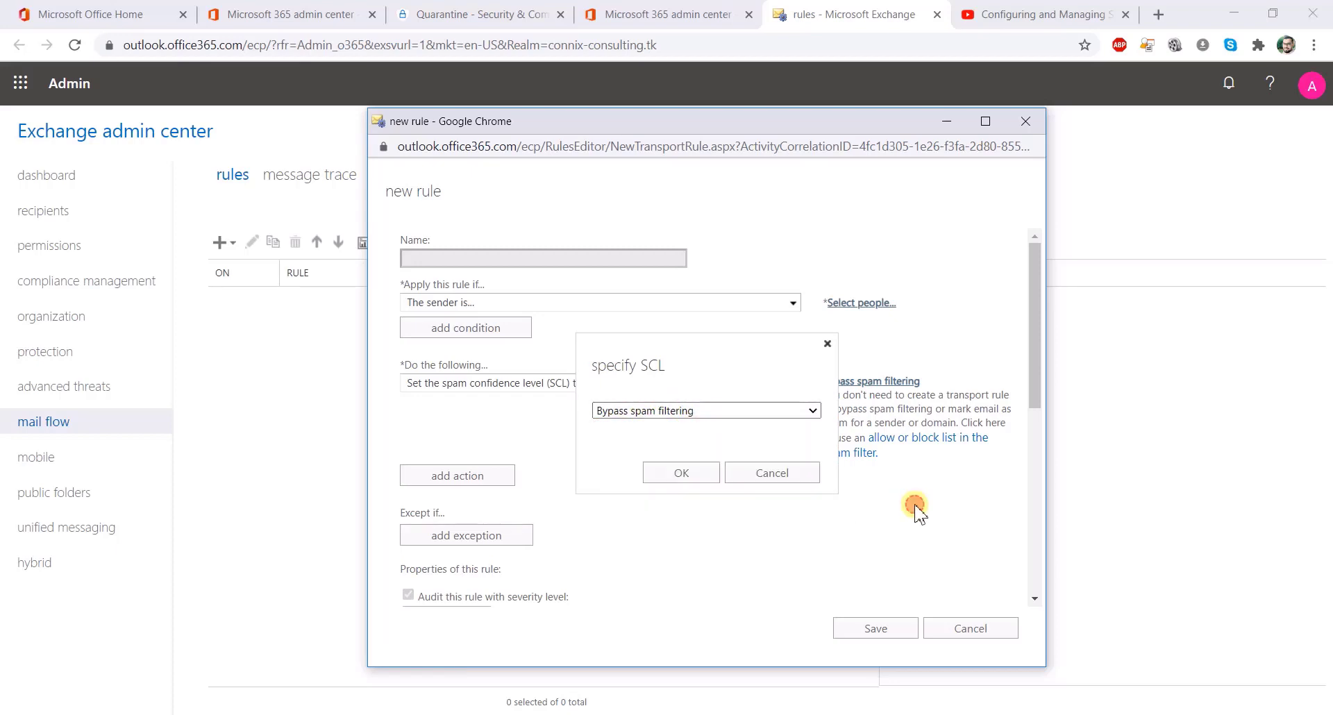
click(826, 344)
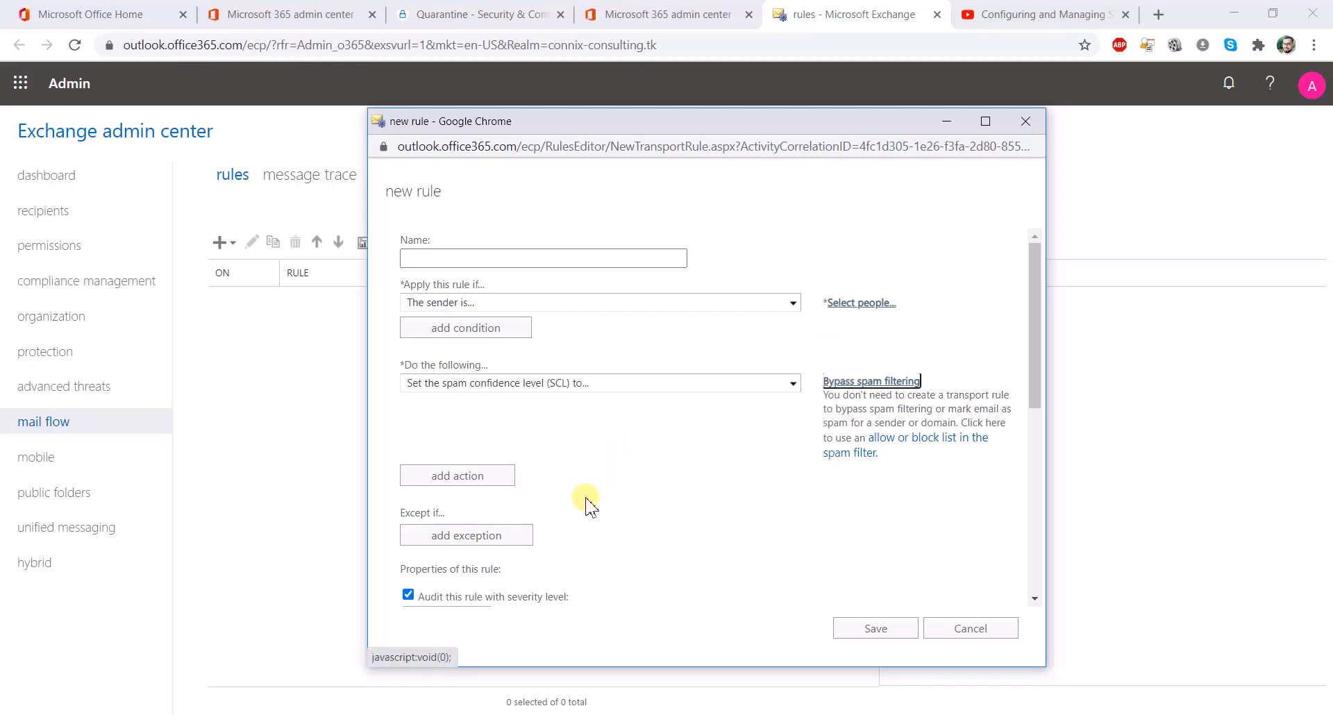
click(682, 507)
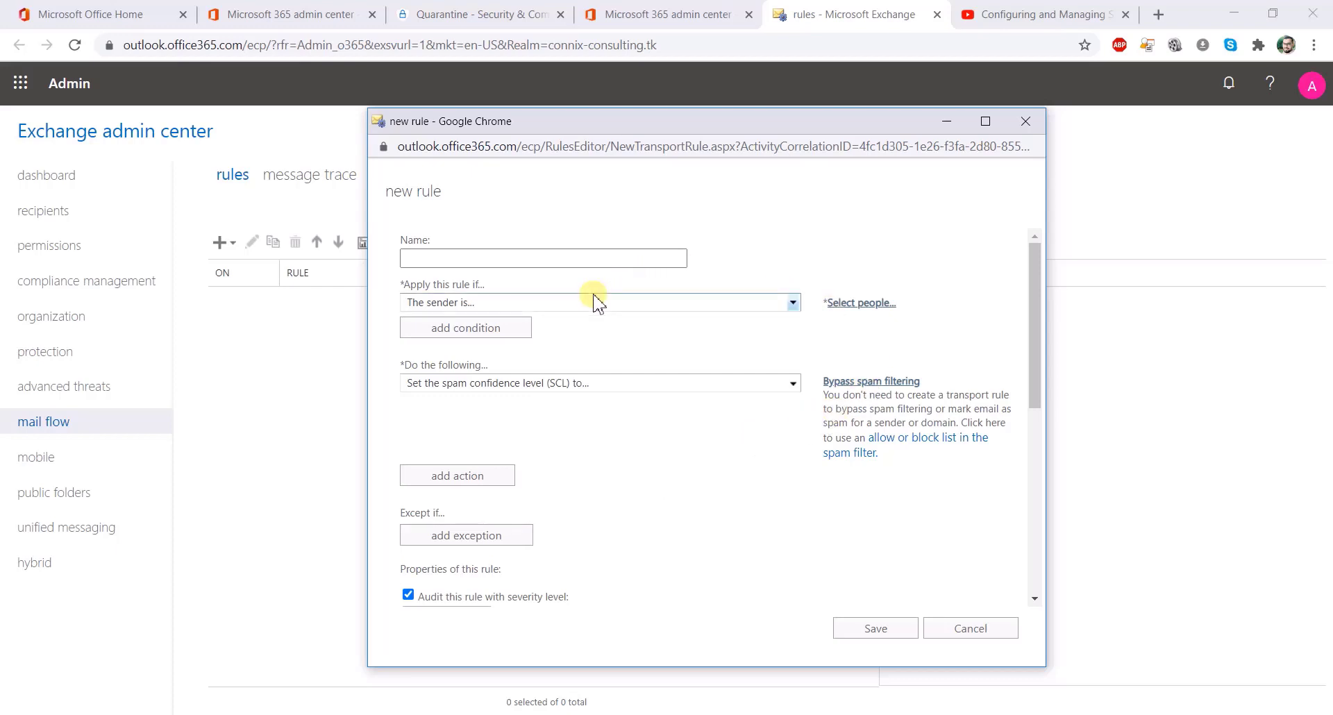
- Change the rule's condition to the sender's IP address being in a range, and enter 140.140.140.140 as the address
click(450, 262)
click(443, 304)
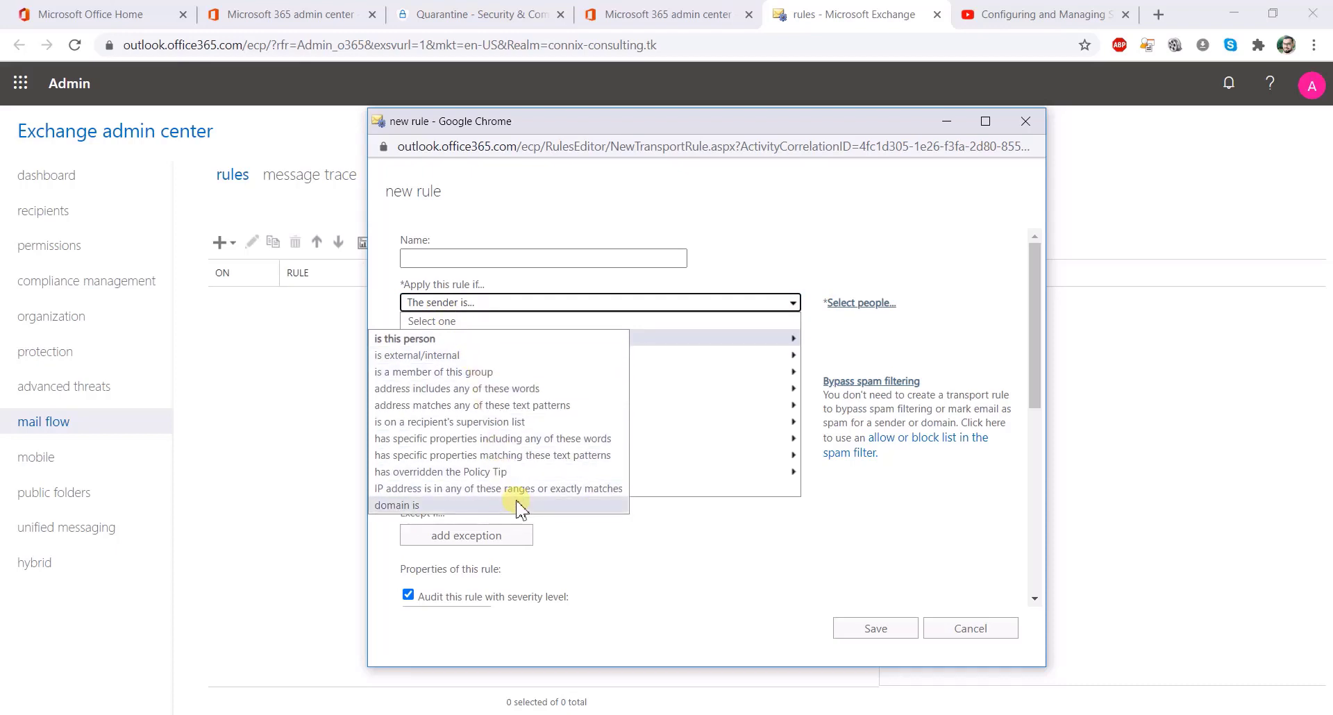
click(493, 489)
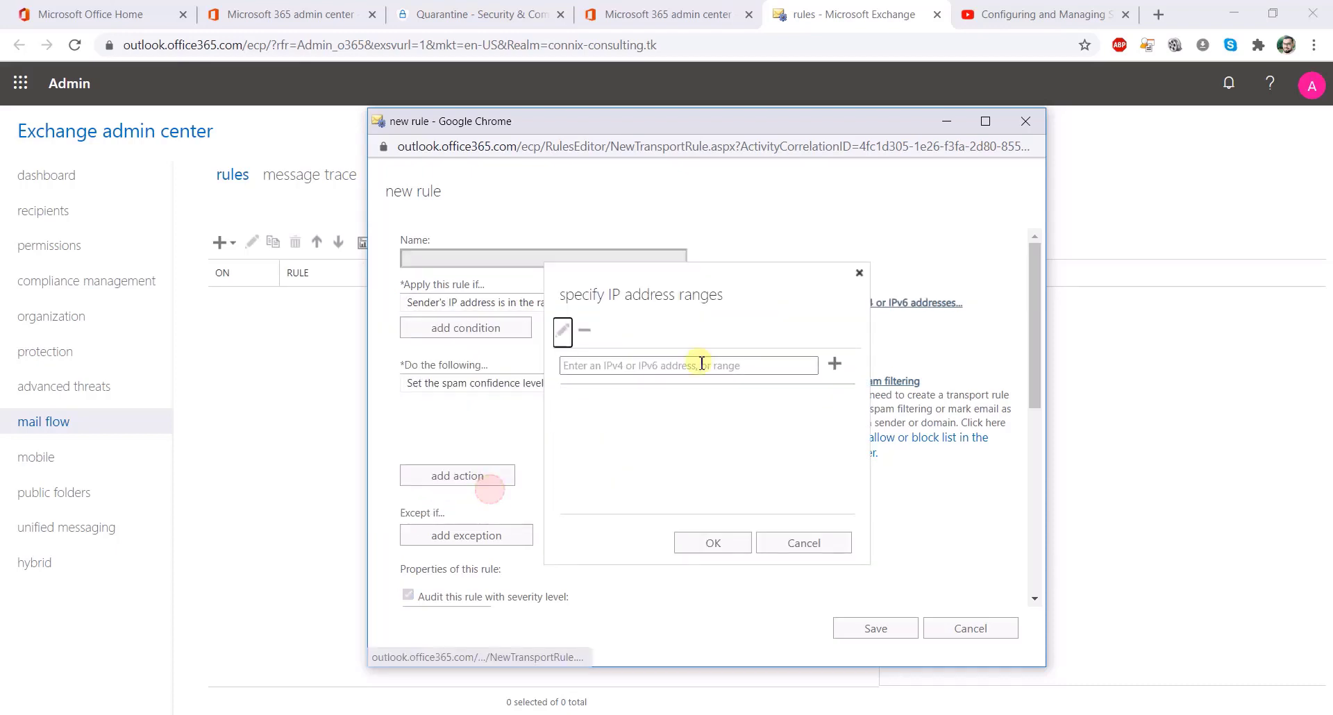
click(731, 366)
text(14)
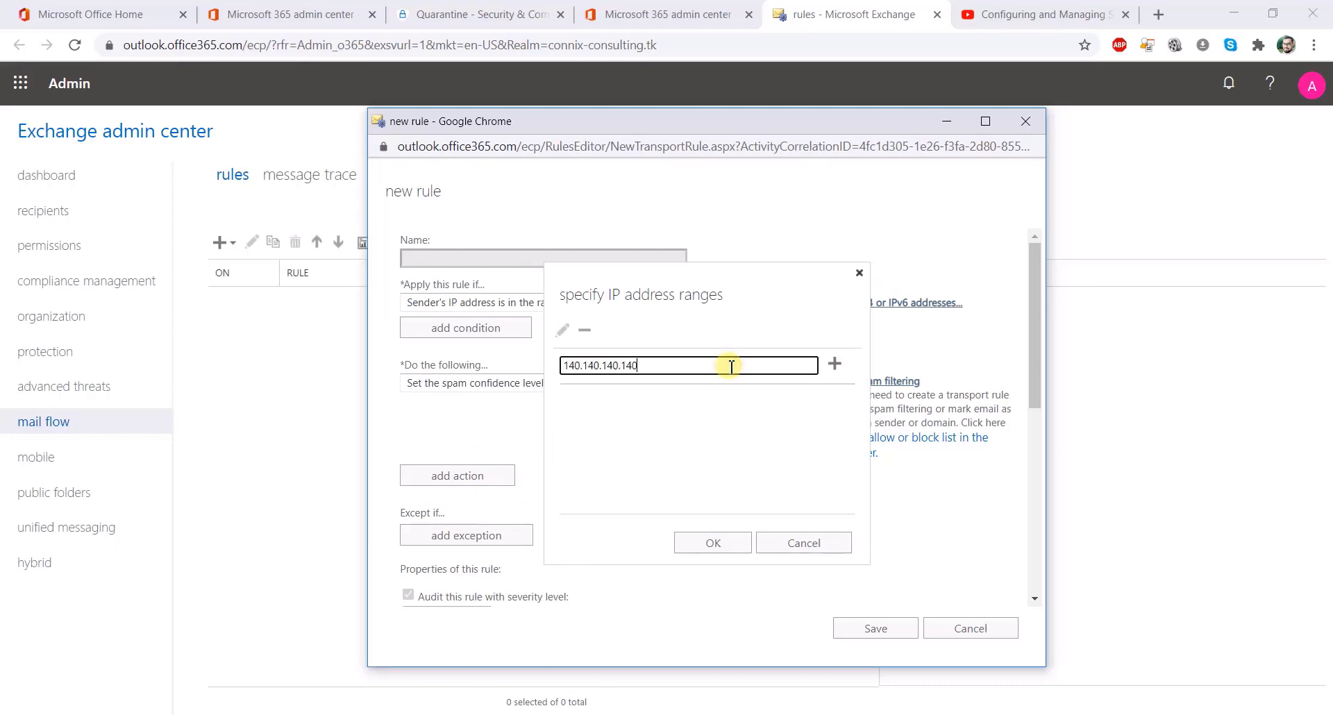
text(0.140.140.140)
click(722, 540)
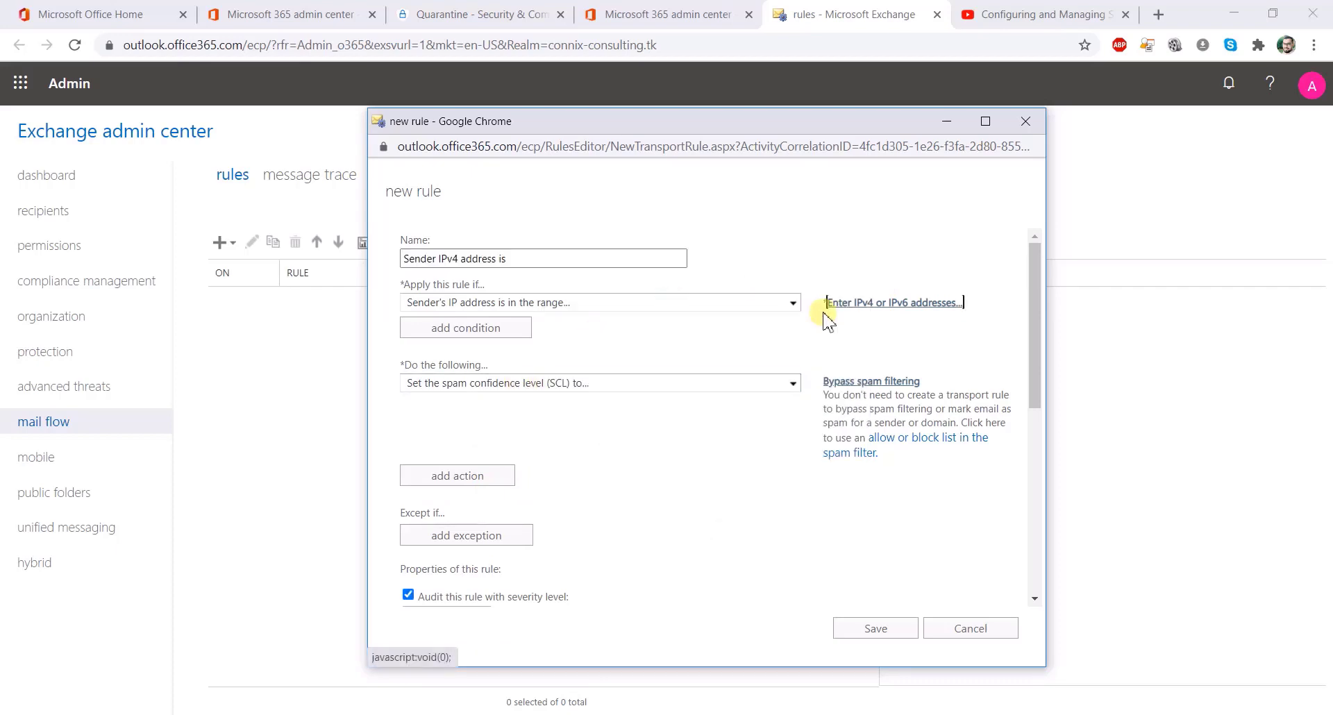
- Add a second condition that the sender is located outside the organization, and recheck the chosen location
click(462, 328)
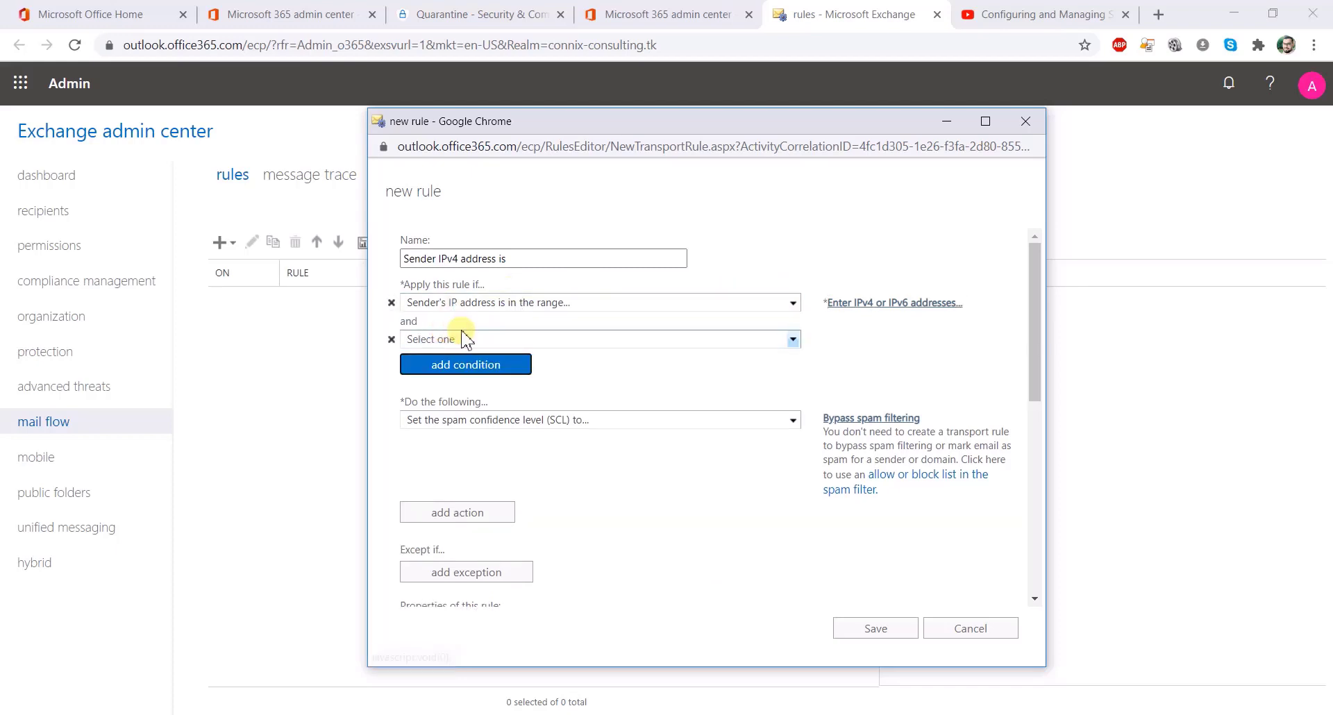
click(463, 339)
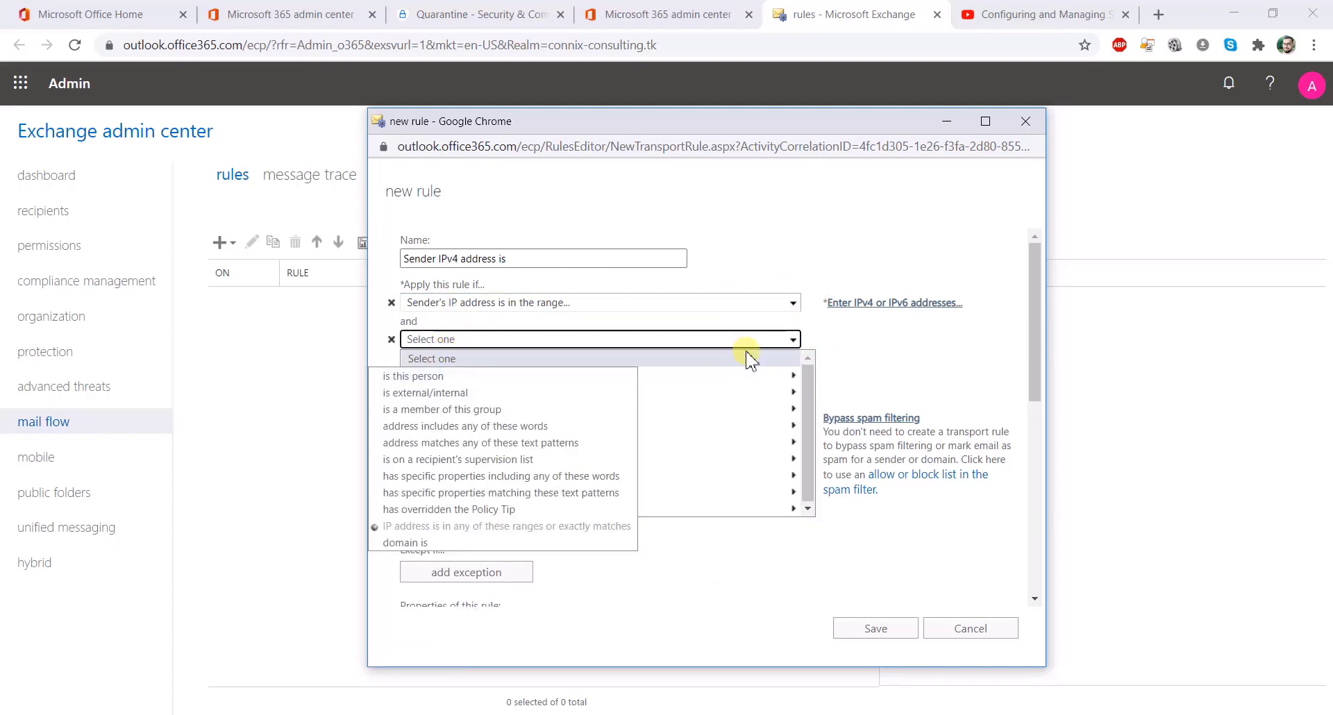
click(511, 393)
click(726, 411)
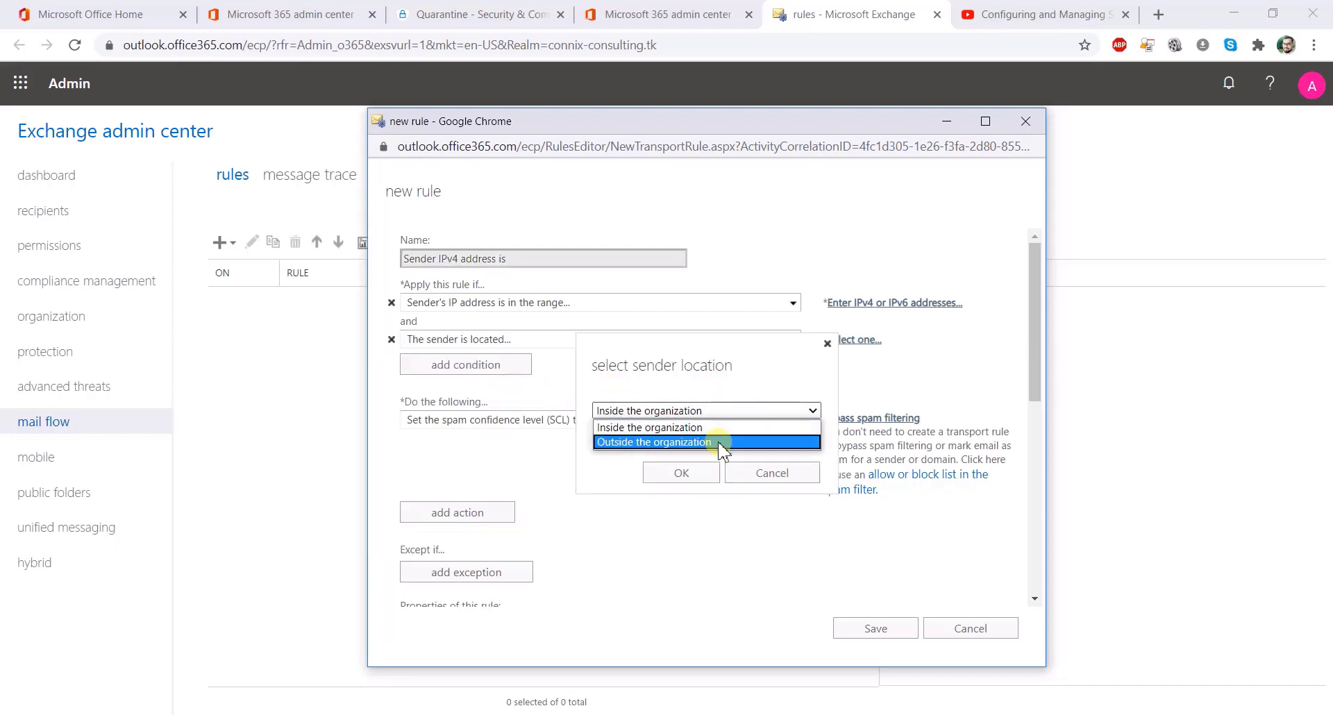
click(722, 442)
click(703, 472)
click(885, 347)
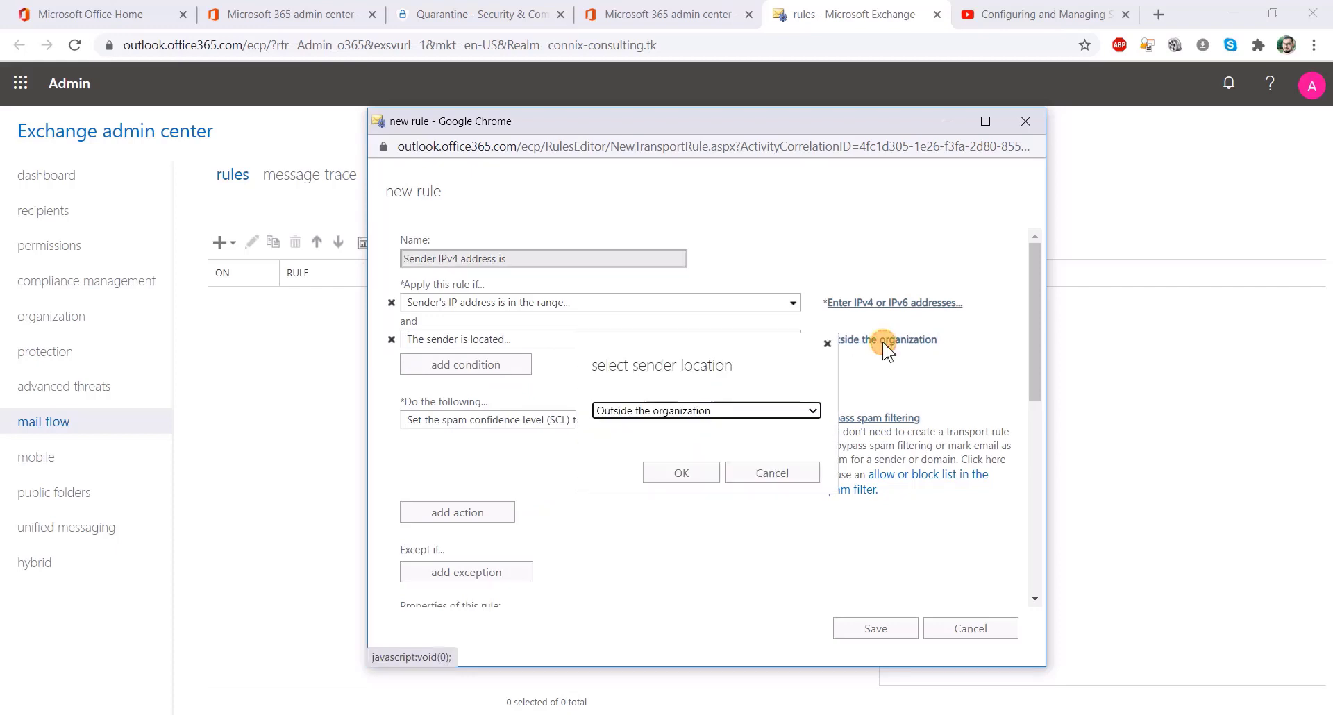
click(772, 472)
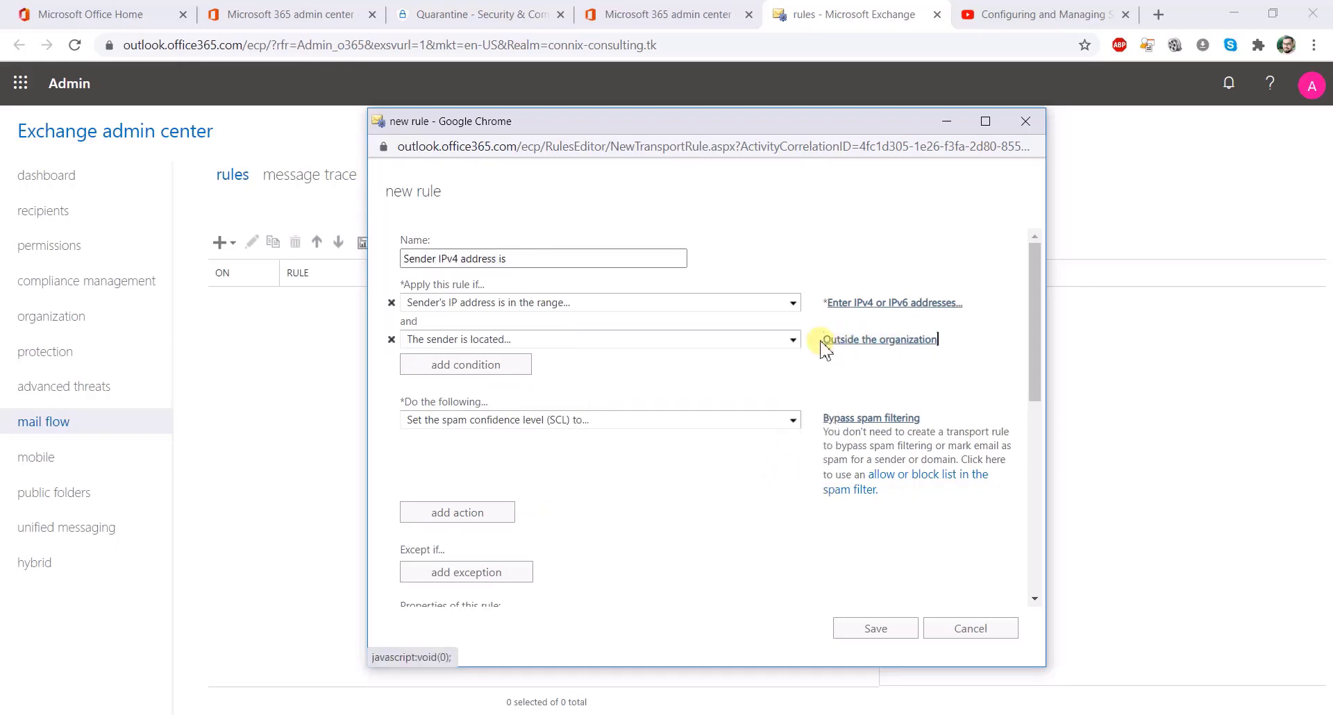
- Remove the sender location condition from the rule
click(792, 340)
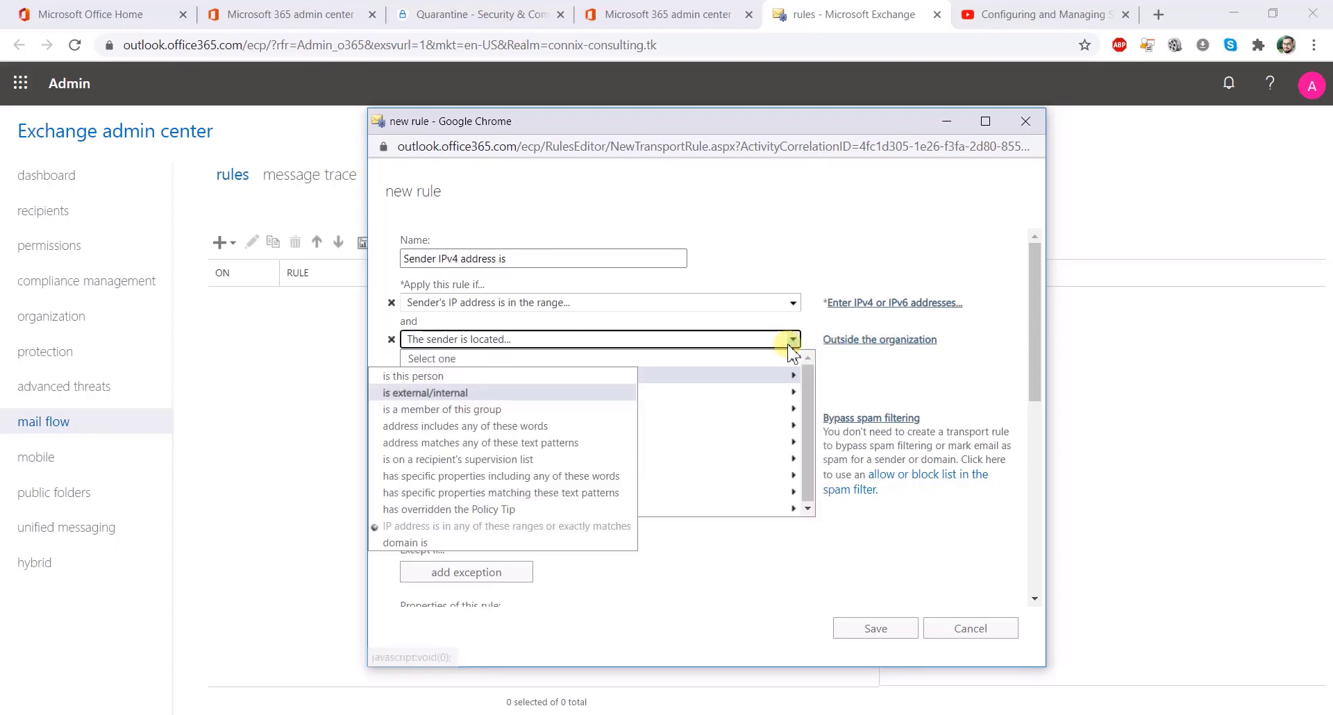
click(603, 338)
click(391, 339)
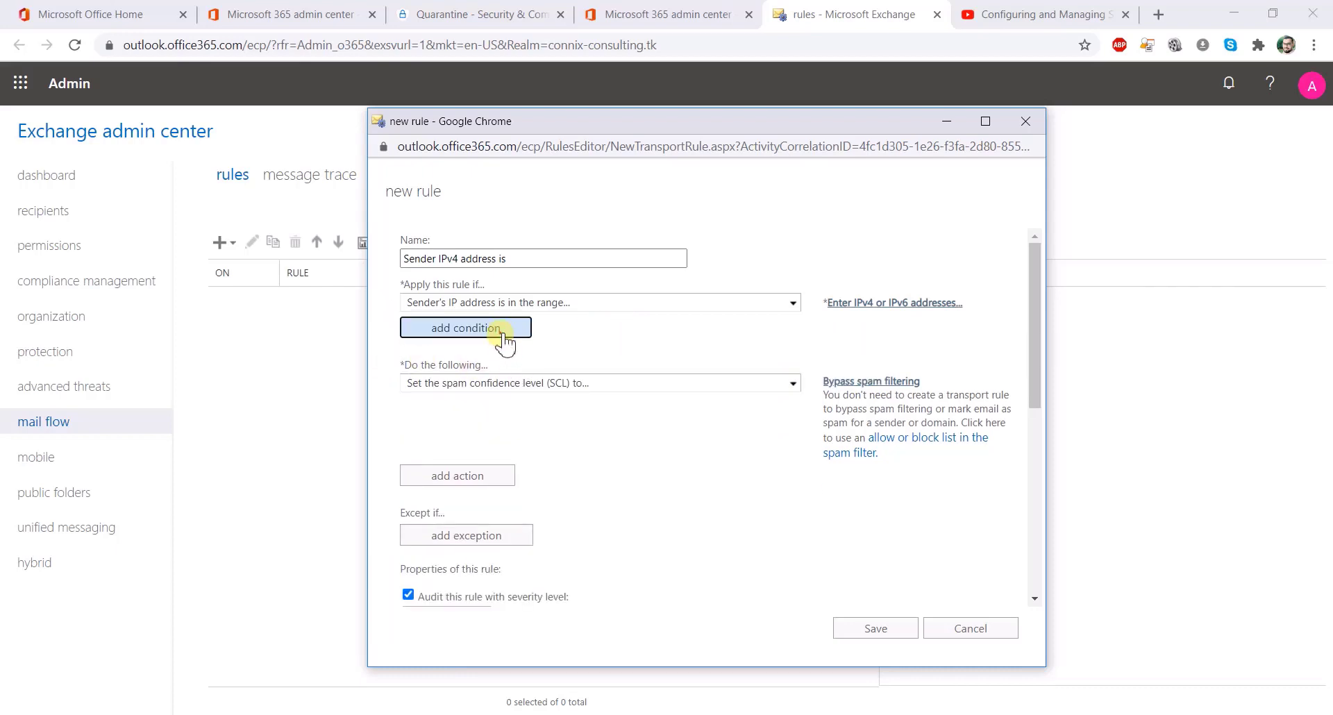
- Add a second condition for the sender being a specific person, look through the member list, and cancel the selection
click(501, 333)
click(506, 339)
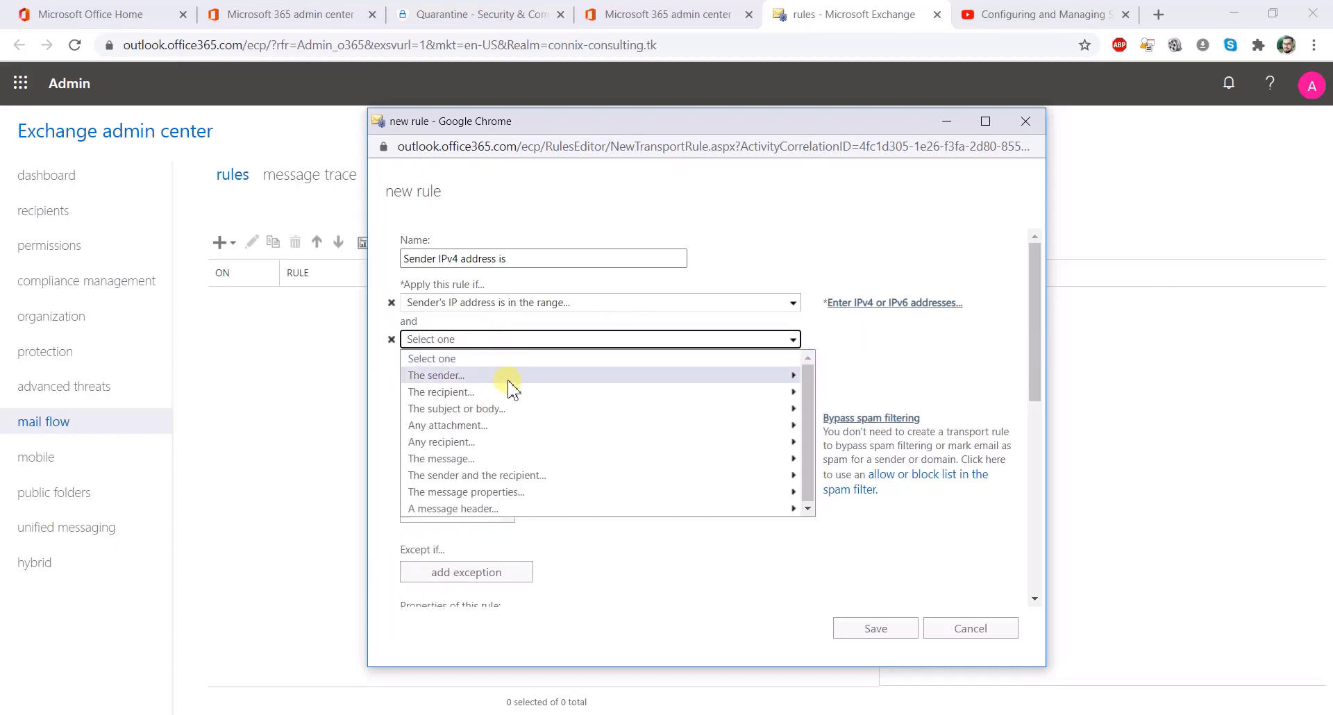
mouse_move(506, 381)
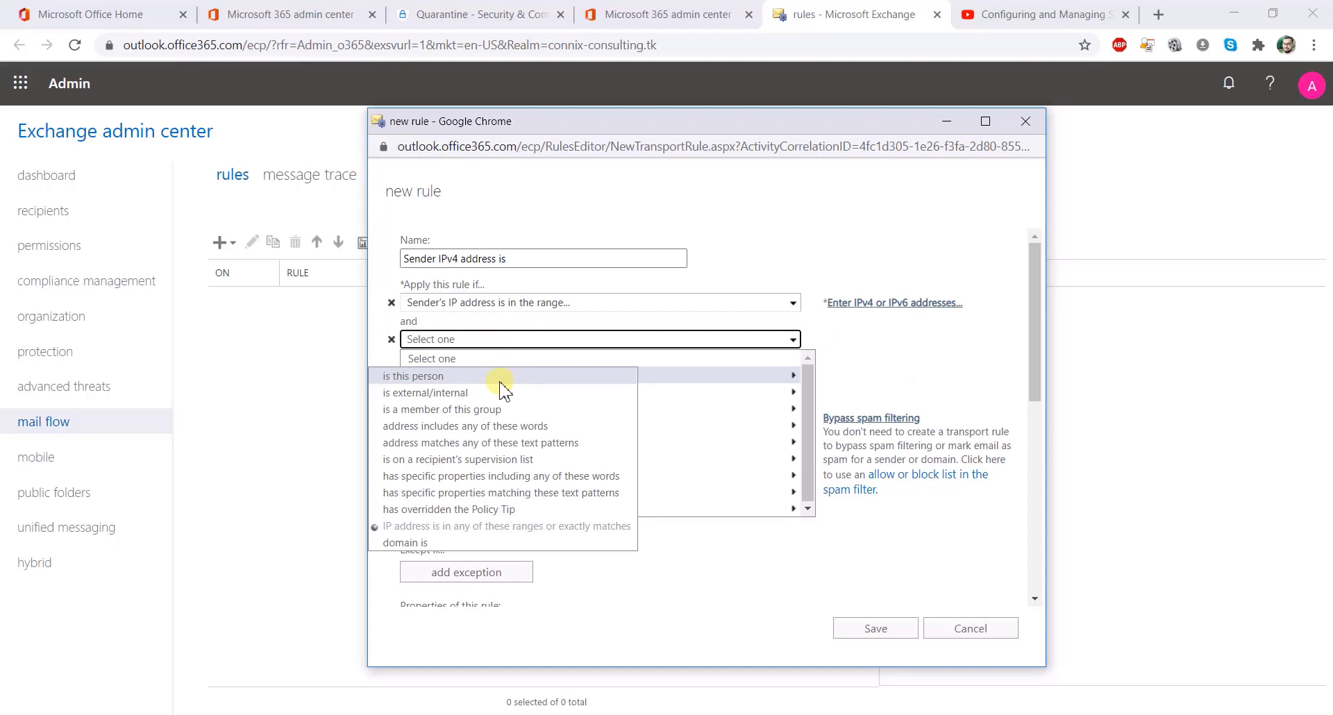
click(483, 377)
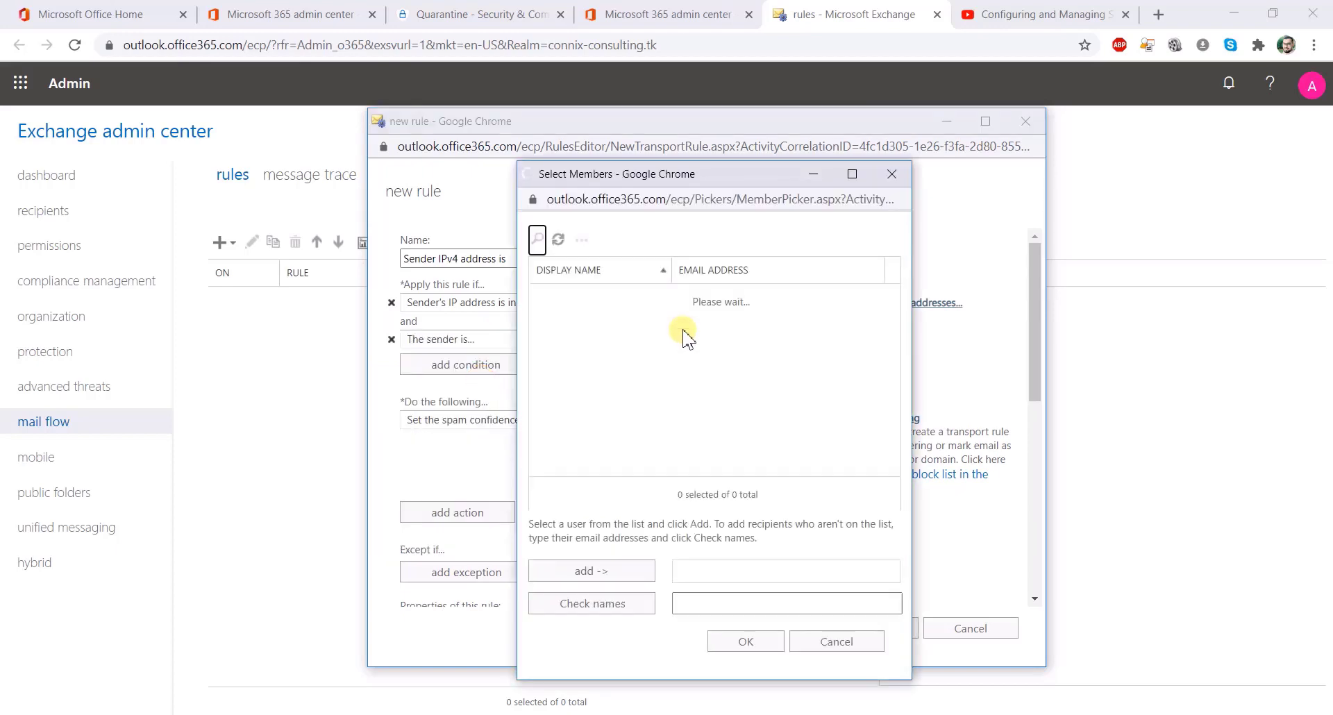
drag(894, 356, 891, 486)
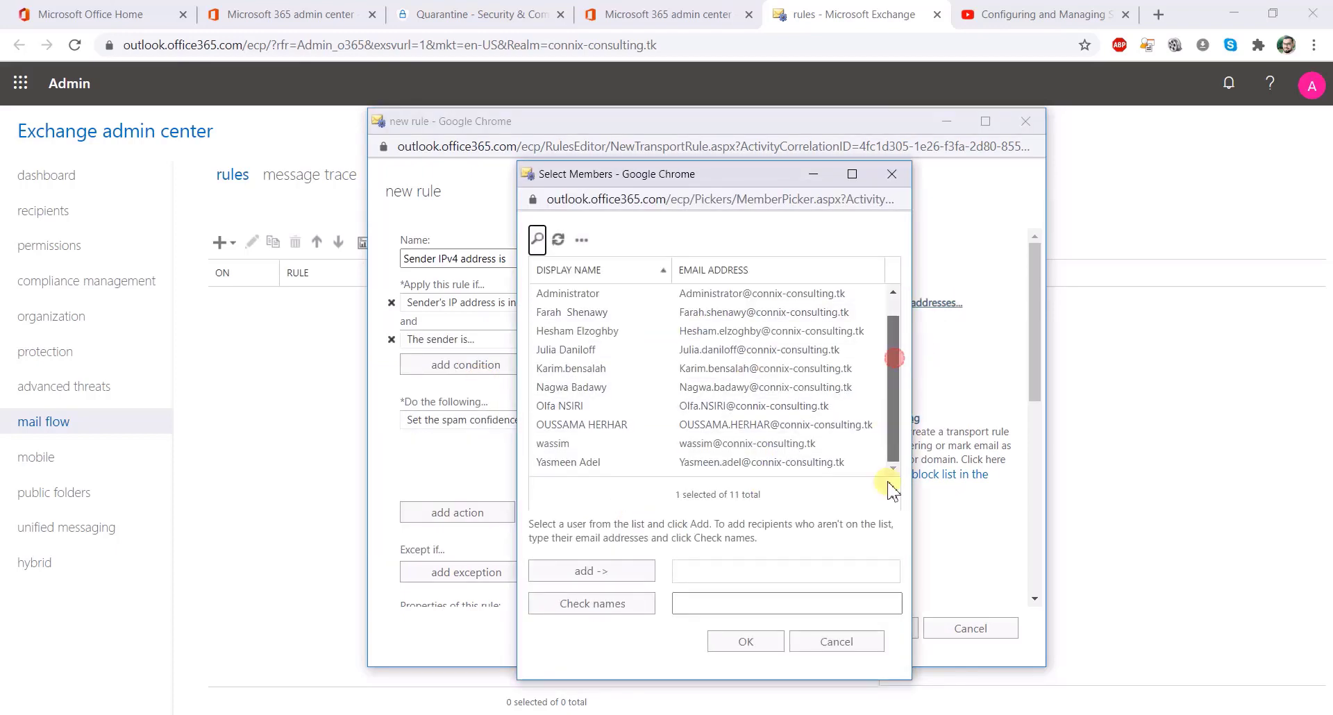
click(830, 644)
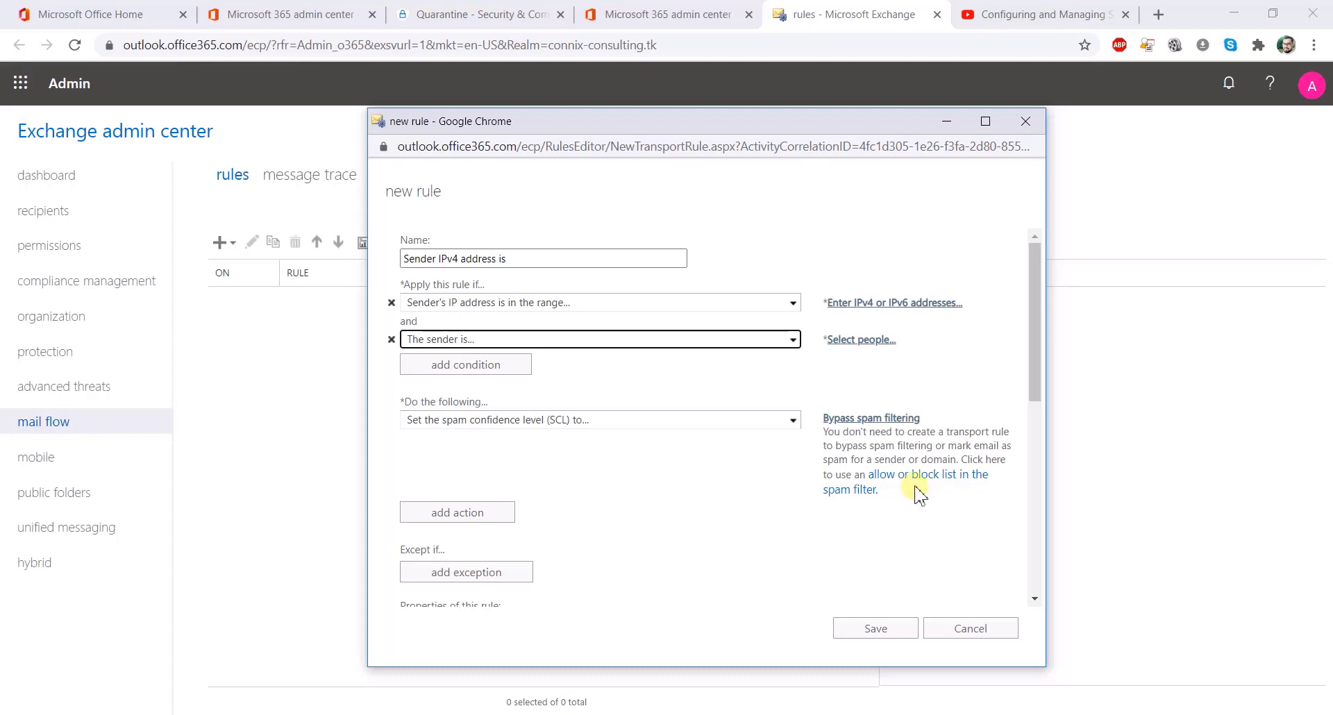
- Change the second condition to the sender address matching text patterns, enter a sender's e-mail address as the pattern, and cancel the rule
click(794, 339)
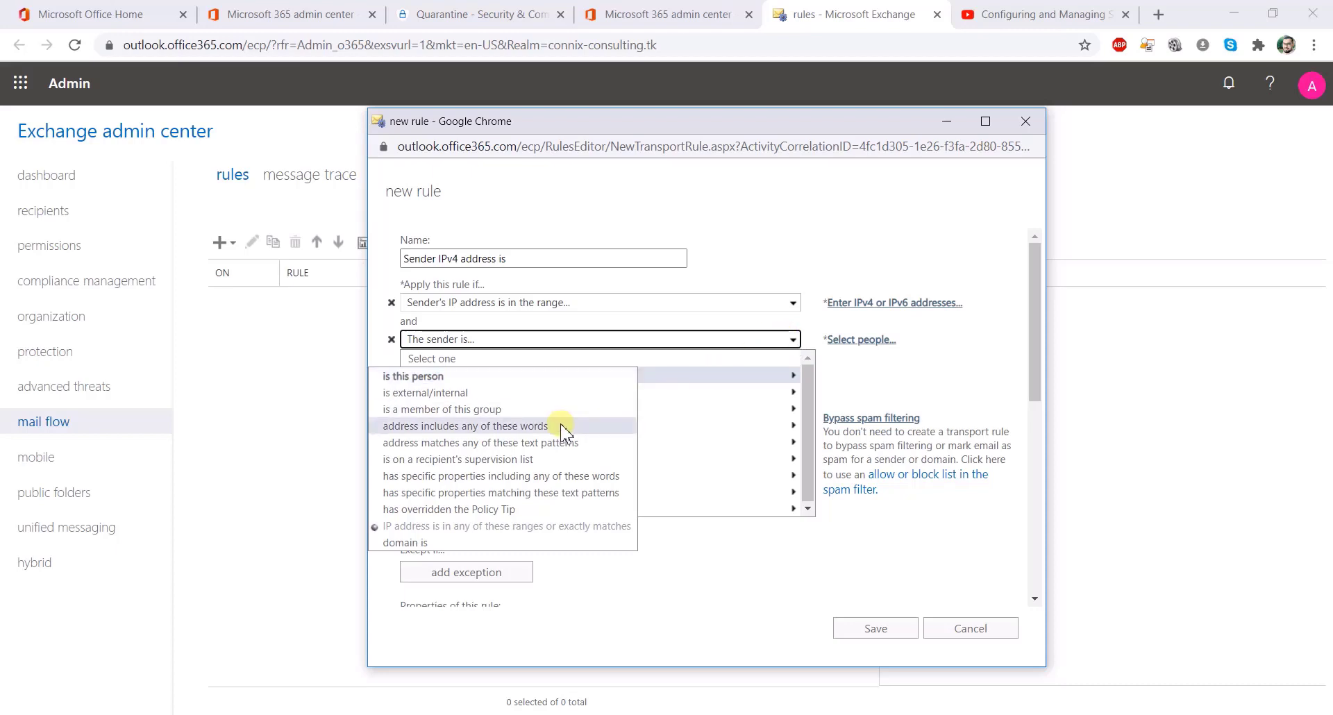
click(604, 443)
click(654, 366)
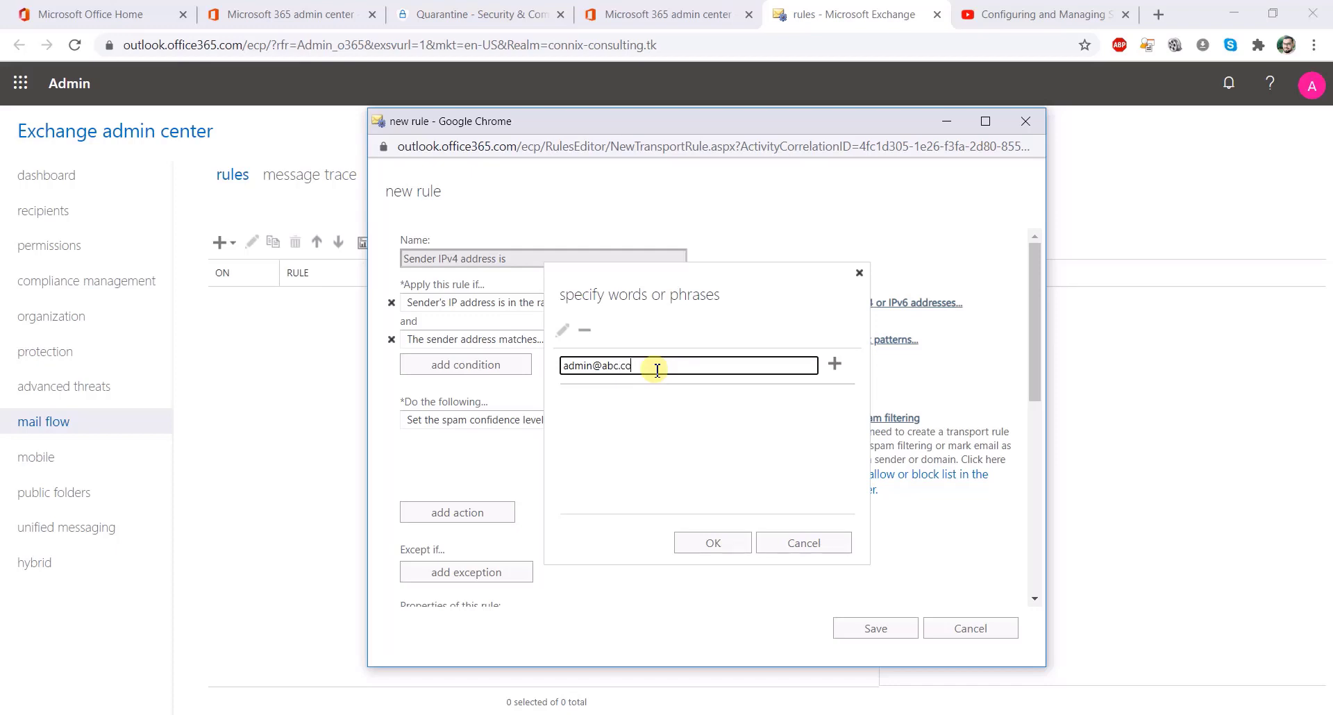
click(715, 542)
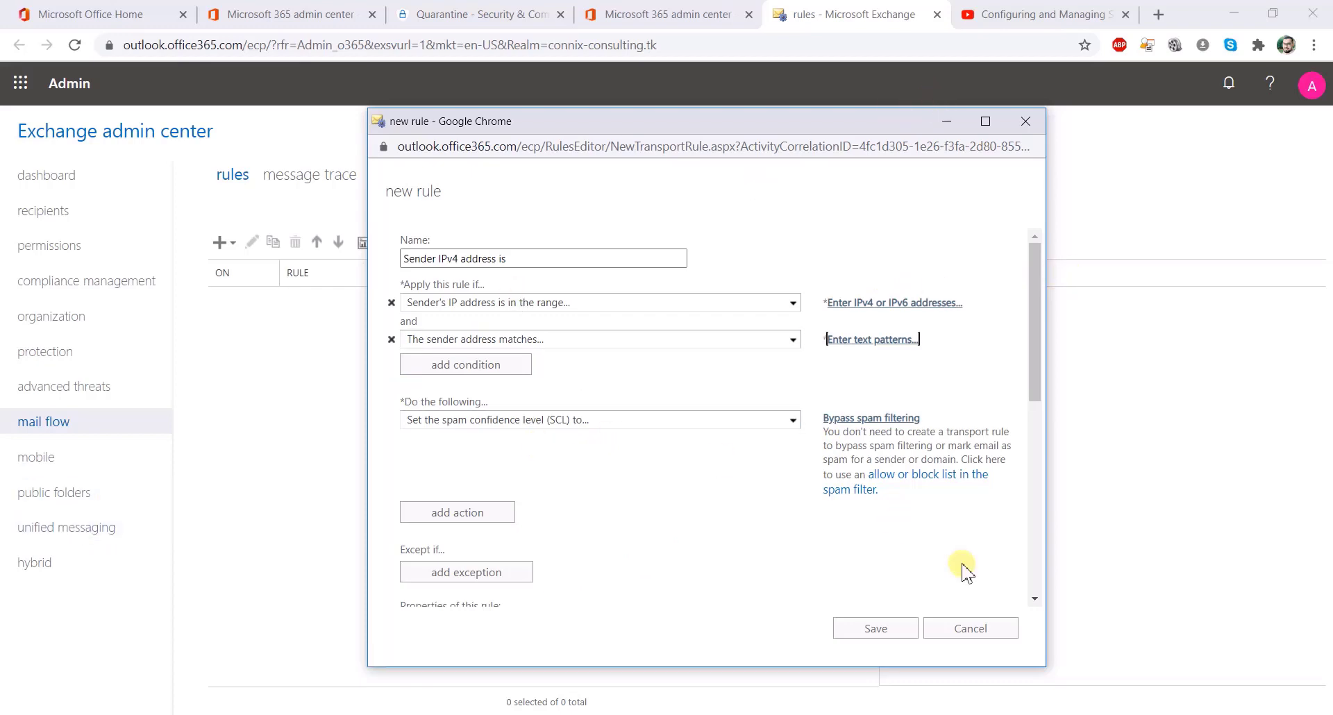
click(975, 631)
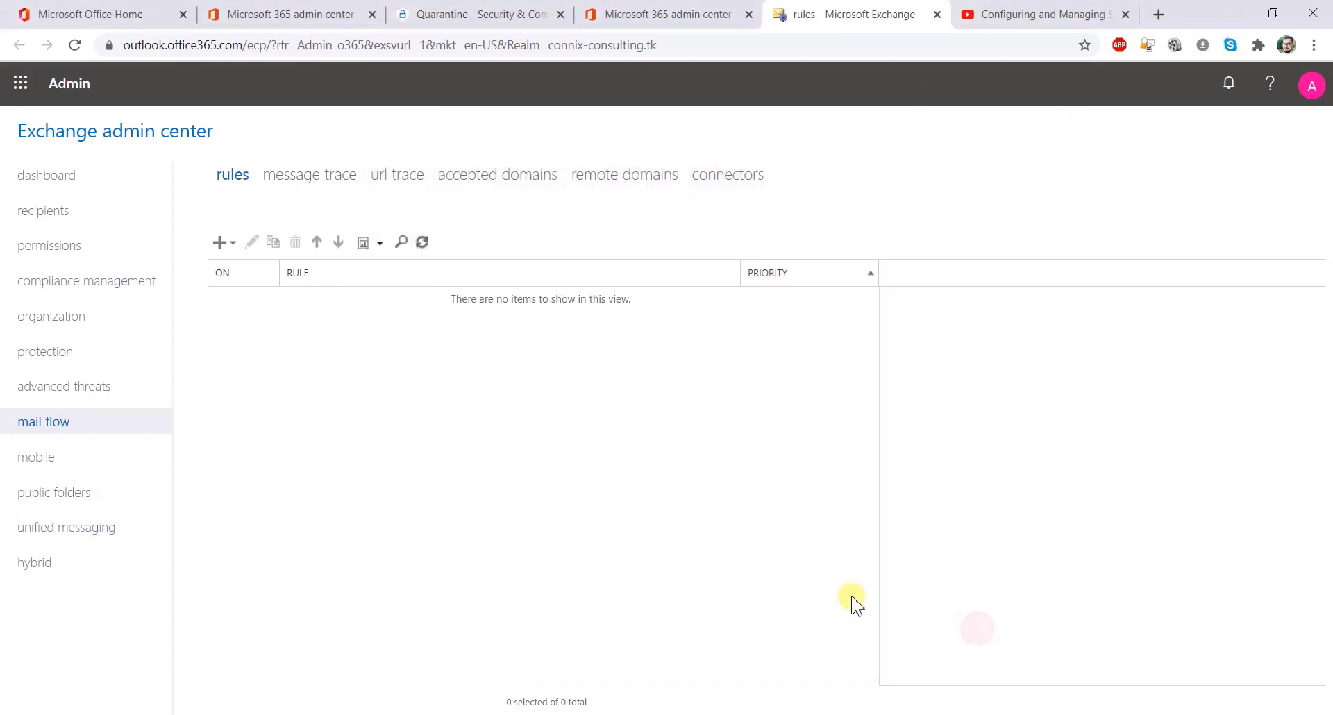
- Start a new blank mail flow rule, maximize its window, and show more options
click(233, 243)
click(245, 270)
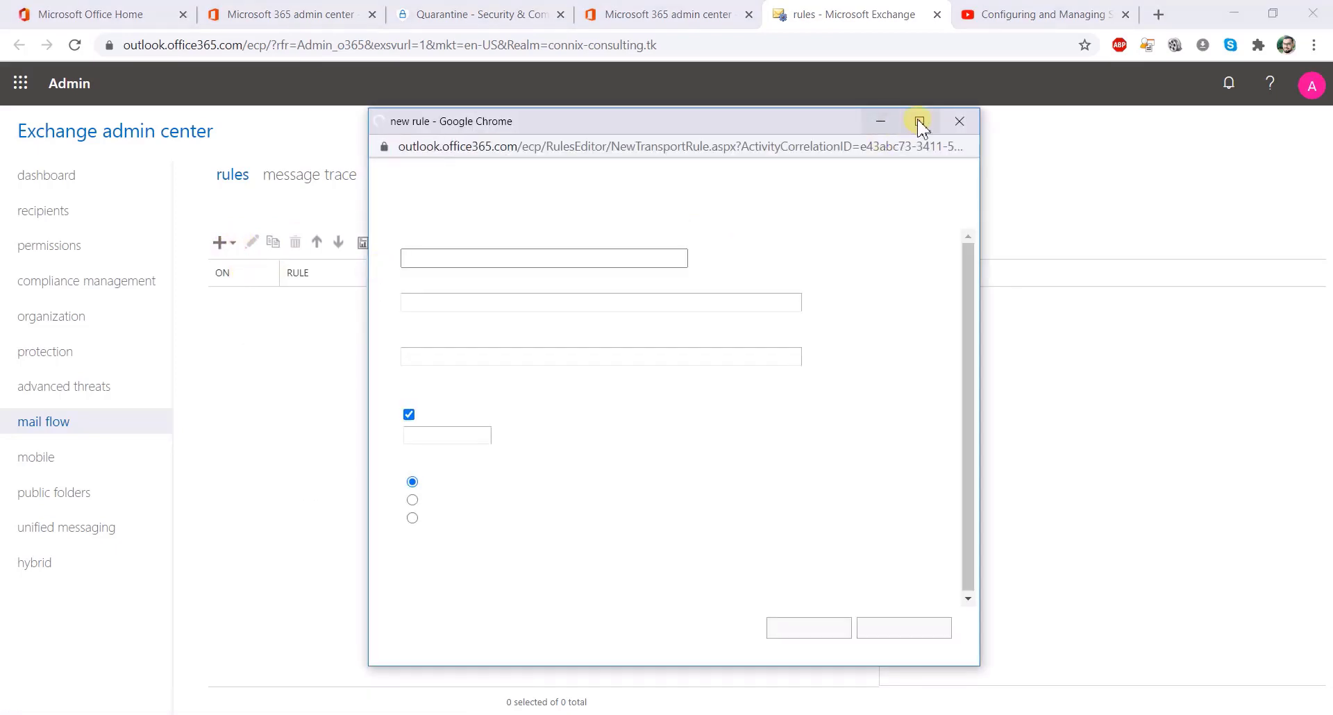
click(919, 121)
click(58, 442)
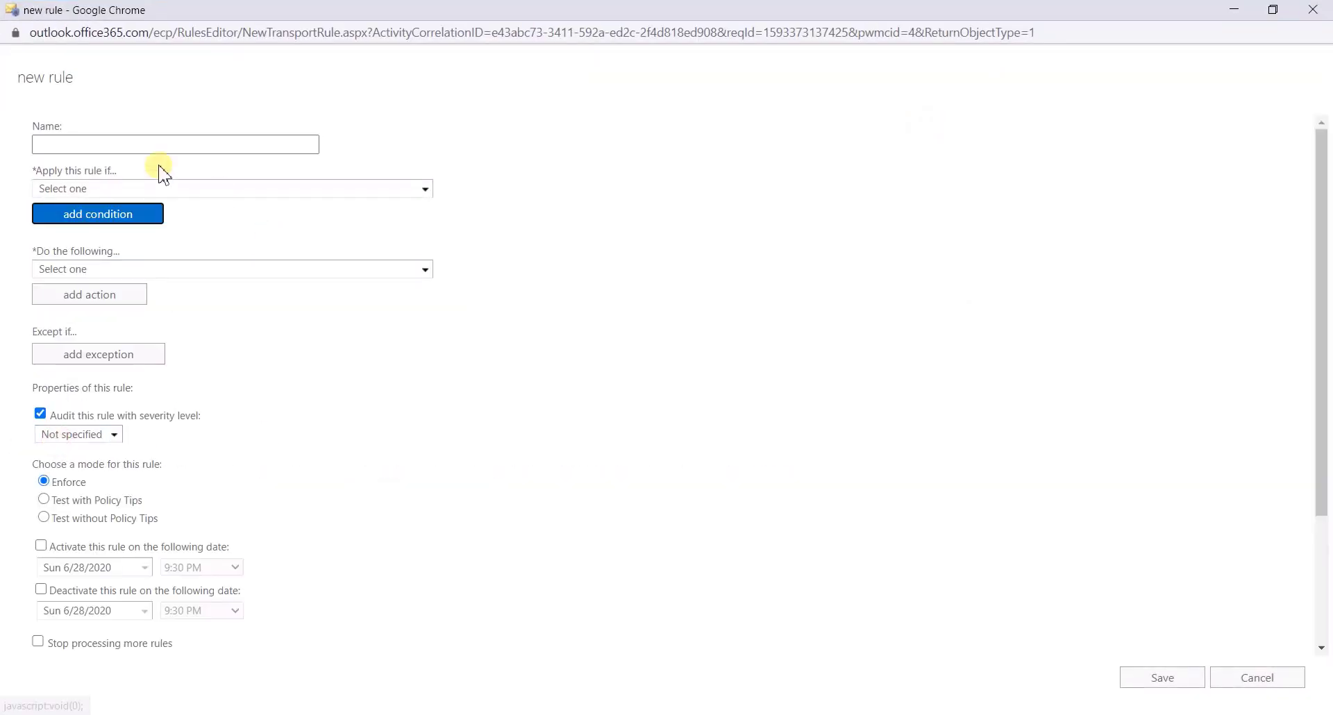
- Name the rule Block Content From SPAM, choose the sender IP address range condition, and enter 140.140.140.20 in its IP address entry
click(129, 143)
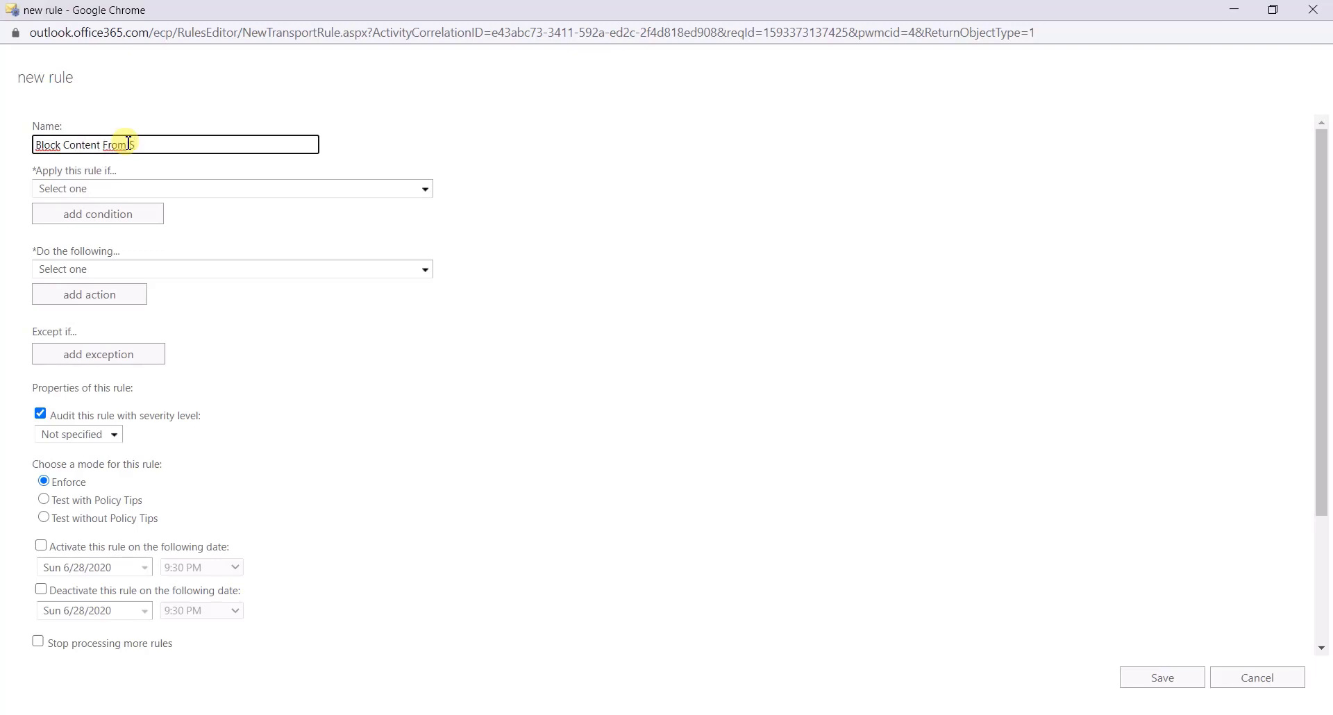
click(193, 188)
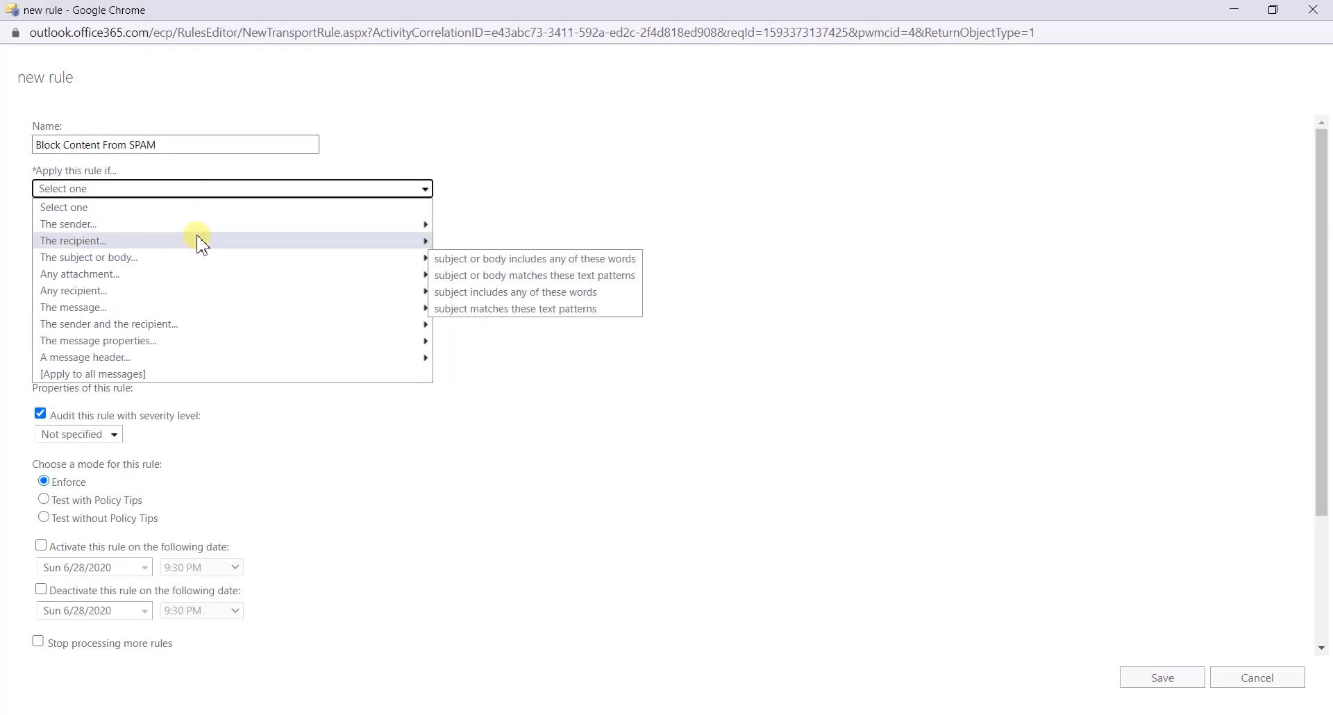
mouse_move(197, 225)
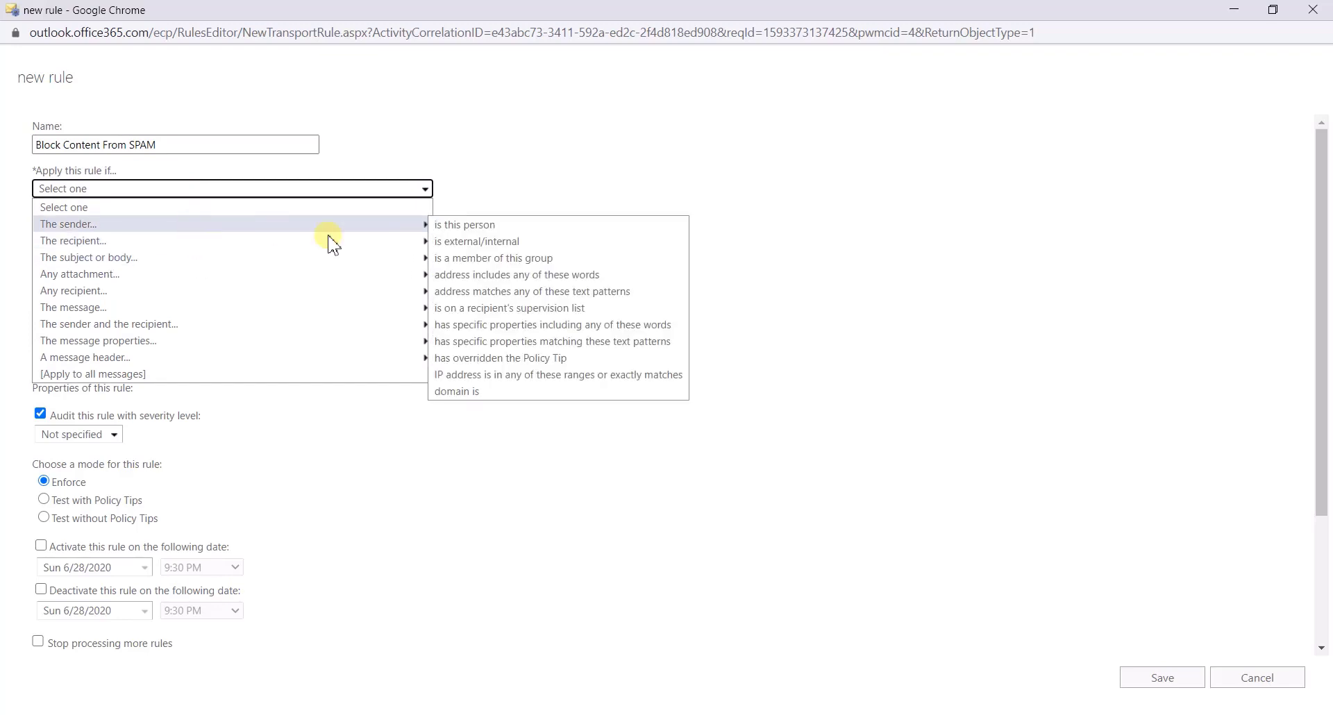
click(512, 375)
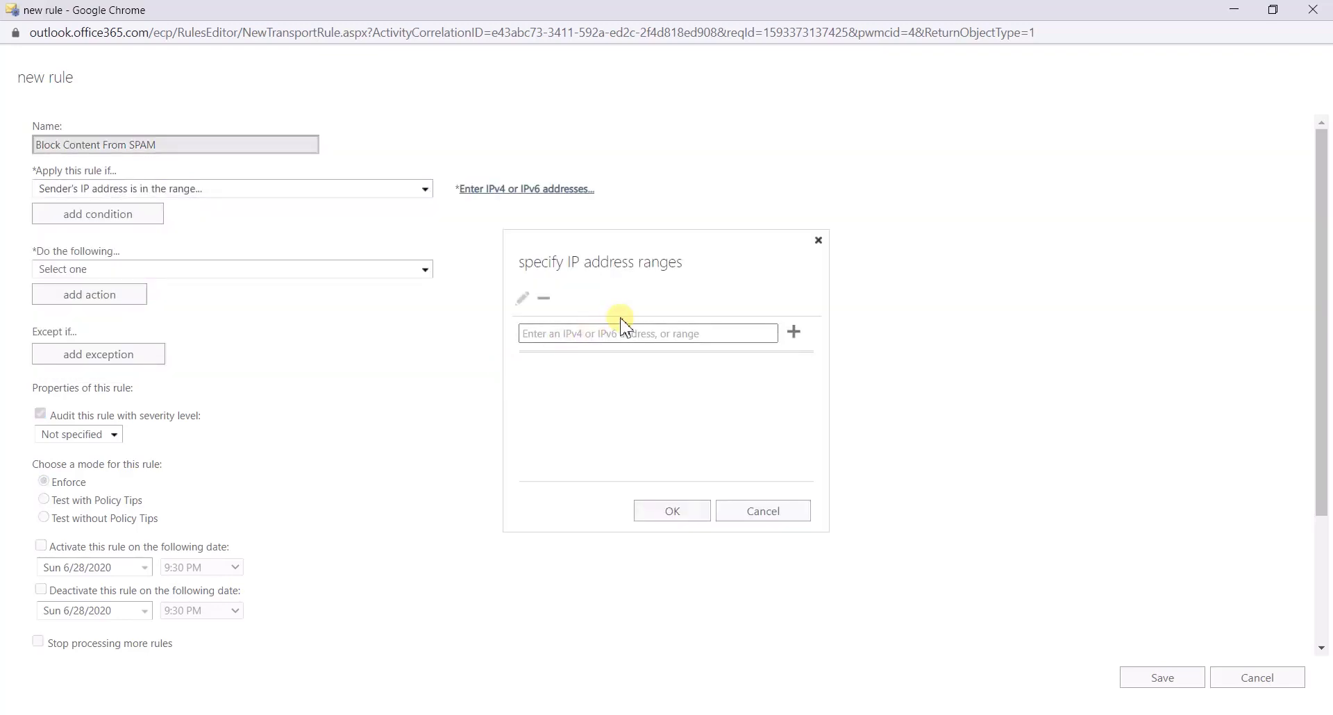
click(626, 333)
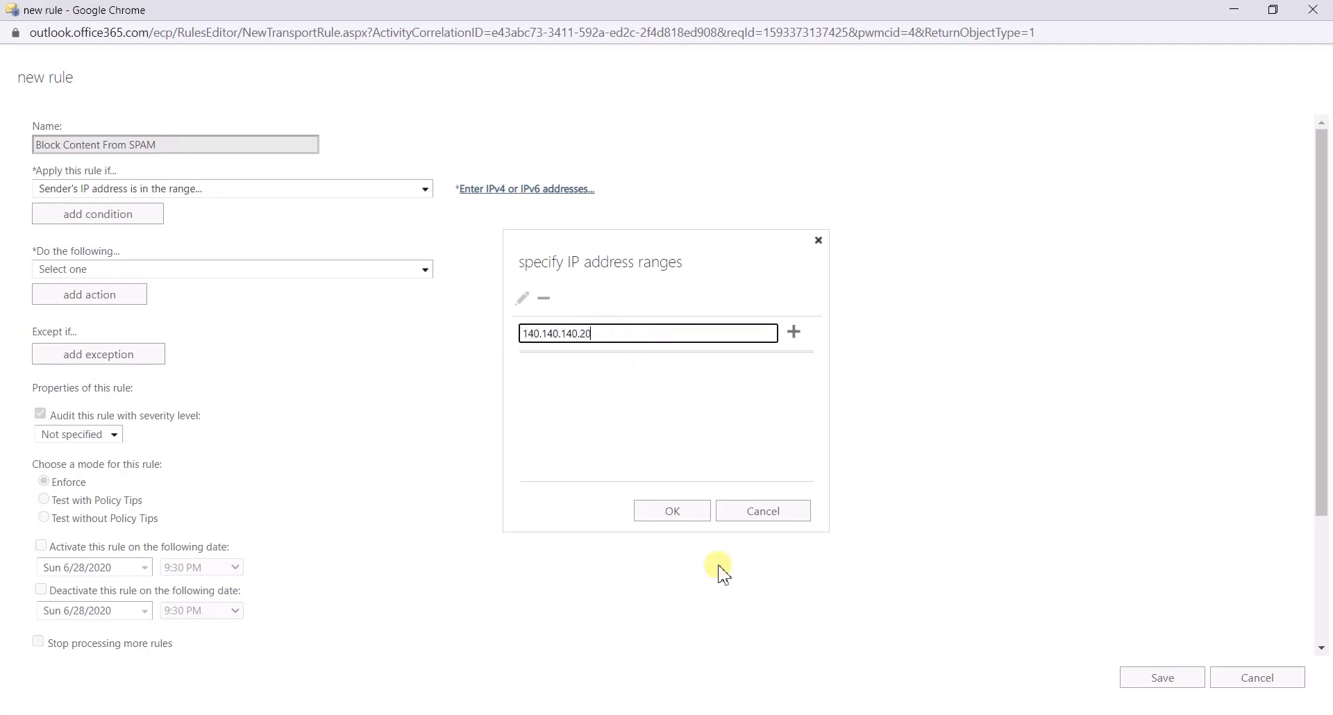
click(683, 514)
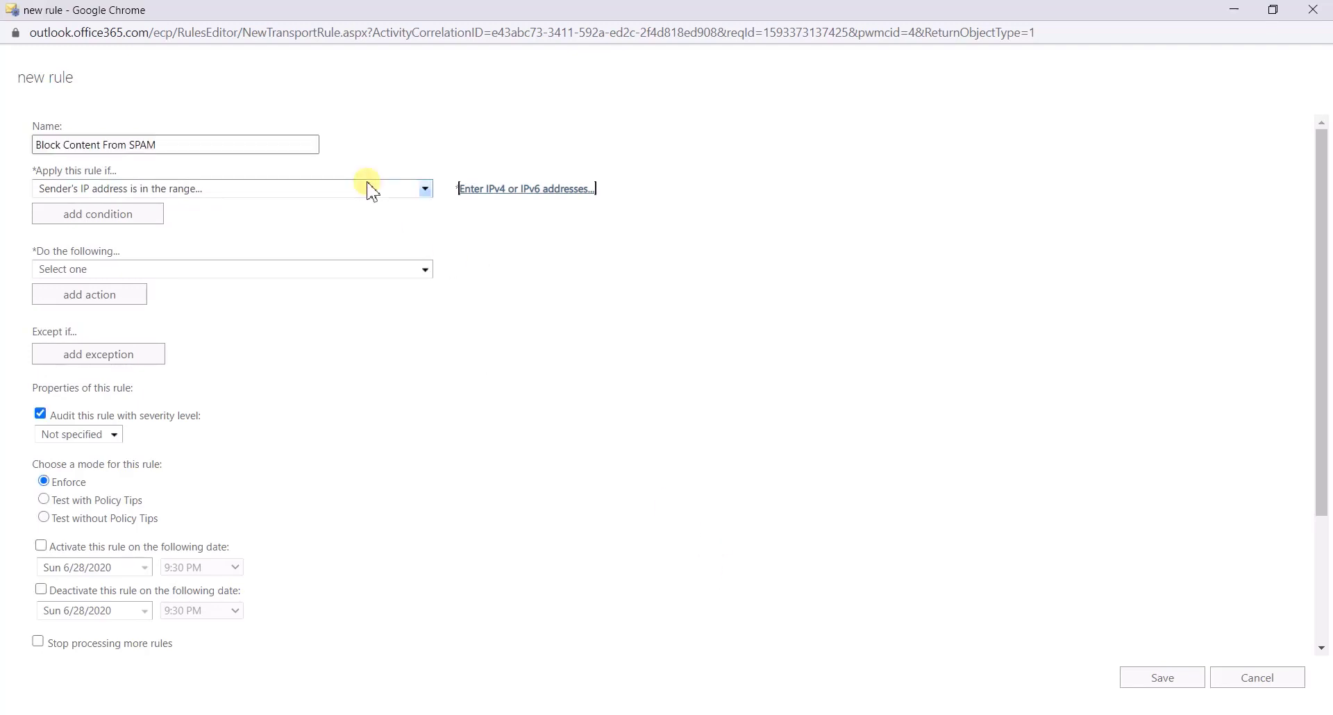
- Add a second condition that the sender address includes specific words, and enter a no-reply e-mail address in its words entry
click(149, 213)
click(154, 225)
mouse_move(163, 301)
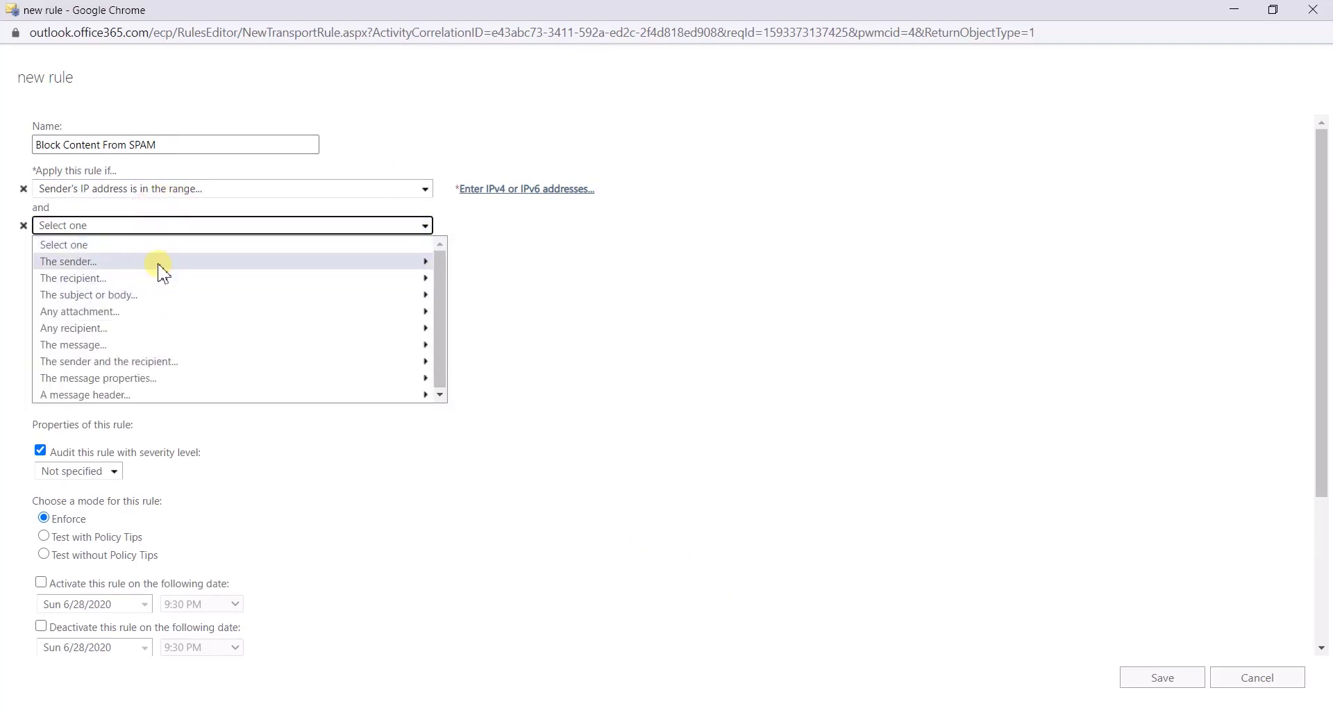
mouse_move(158, 263)
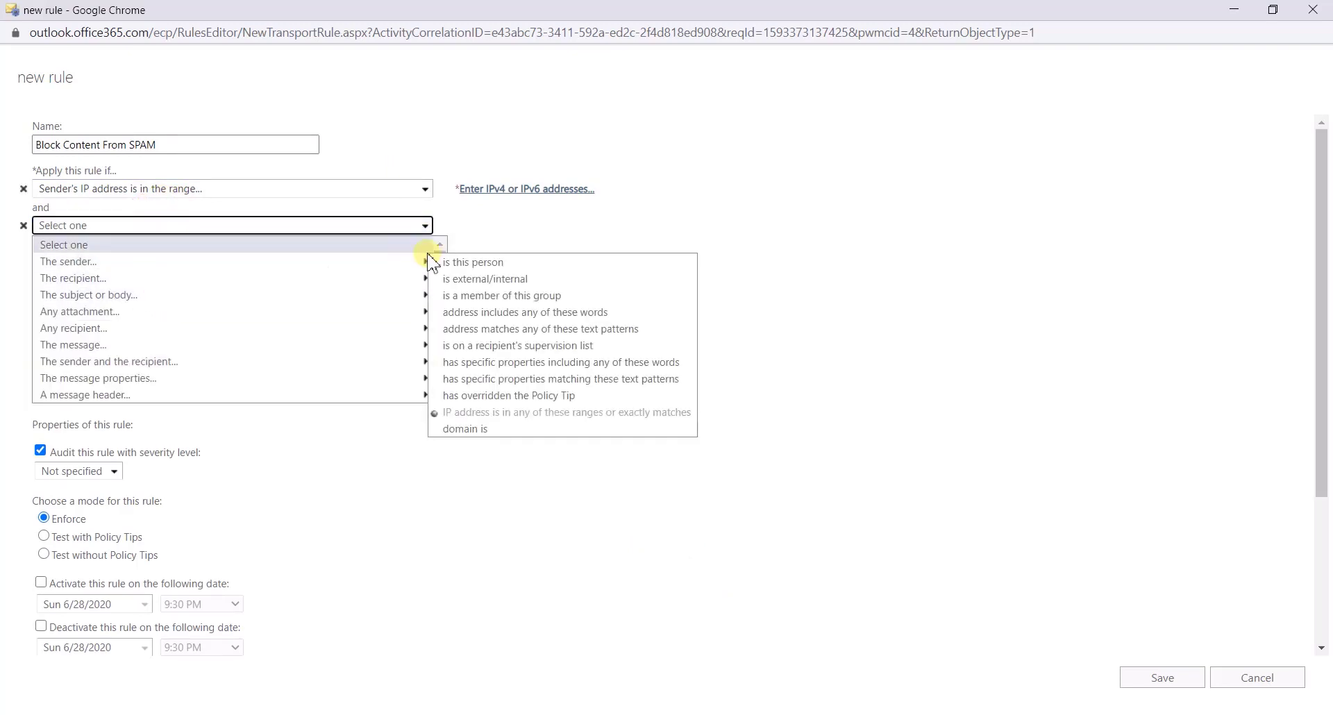
click(506, 313)
click(556, 335)
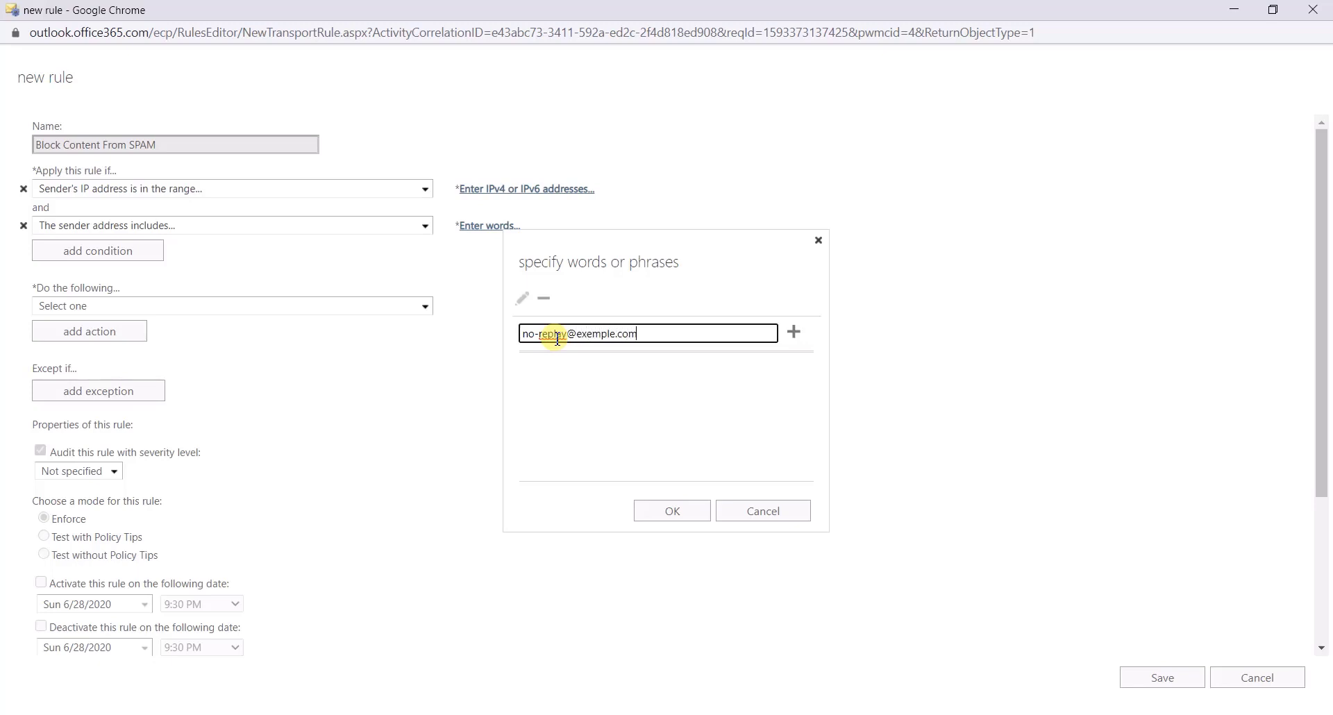
click(703, 517)
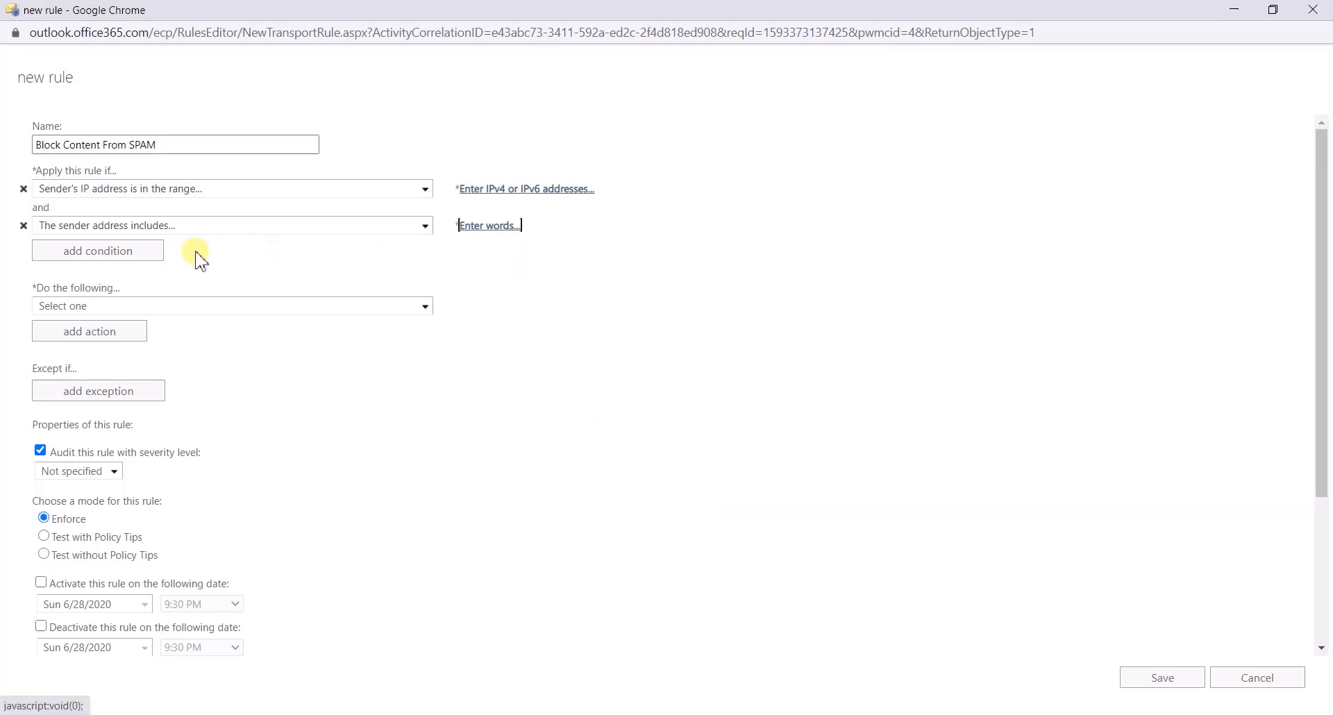
- Add a third condition that the subject includes the word Cortex
click(133, 255)
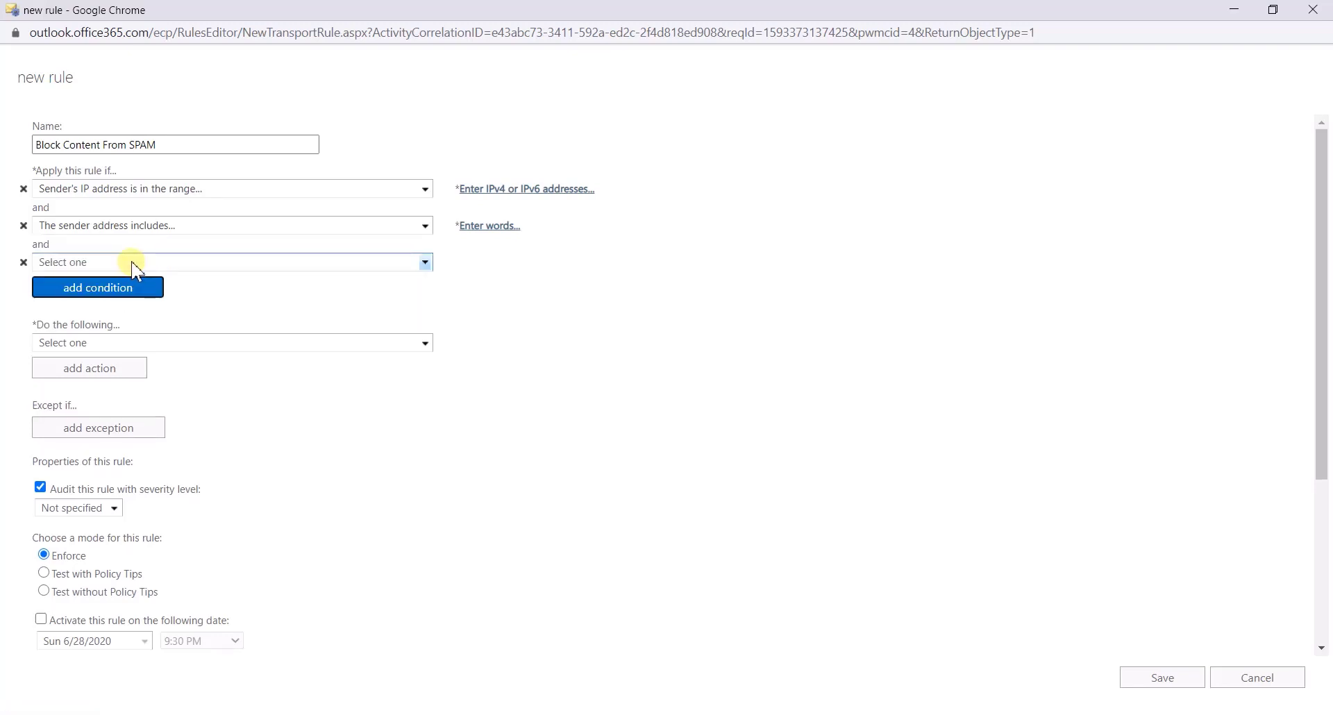
click(134, 265)
mouse_move(152, 341)
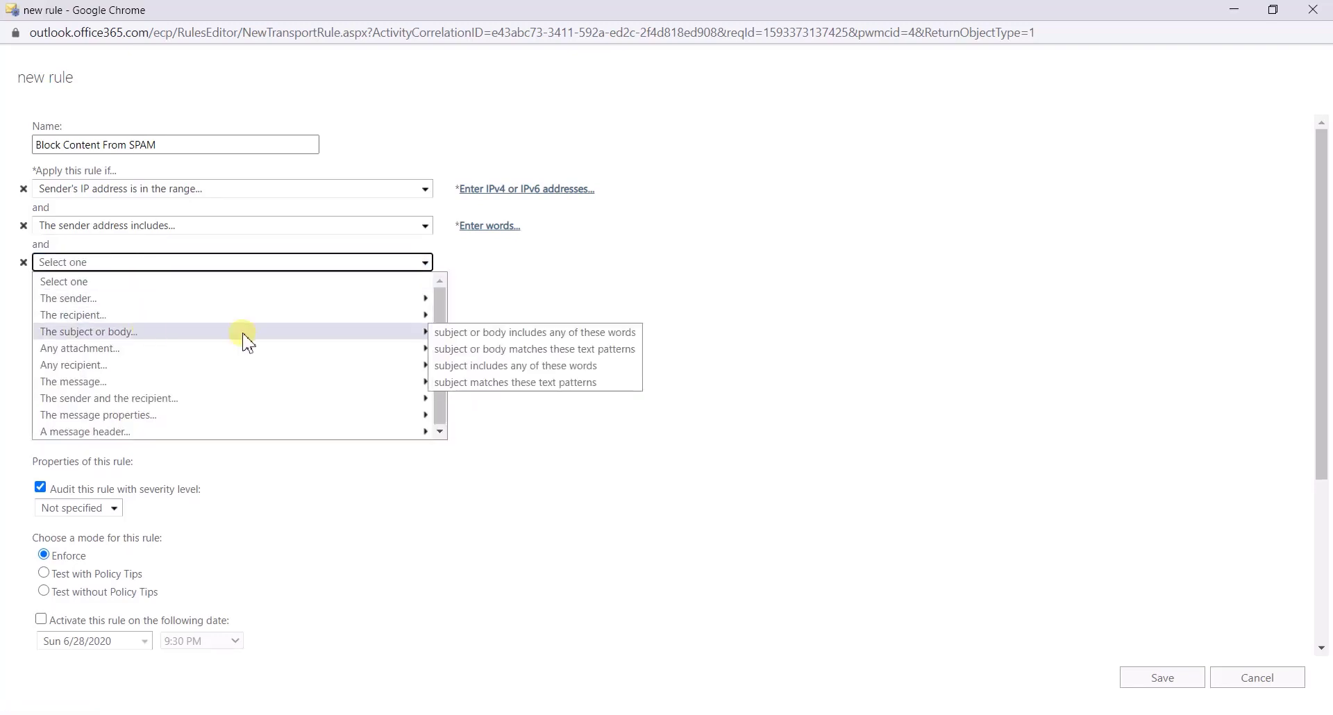
click(545, 368)
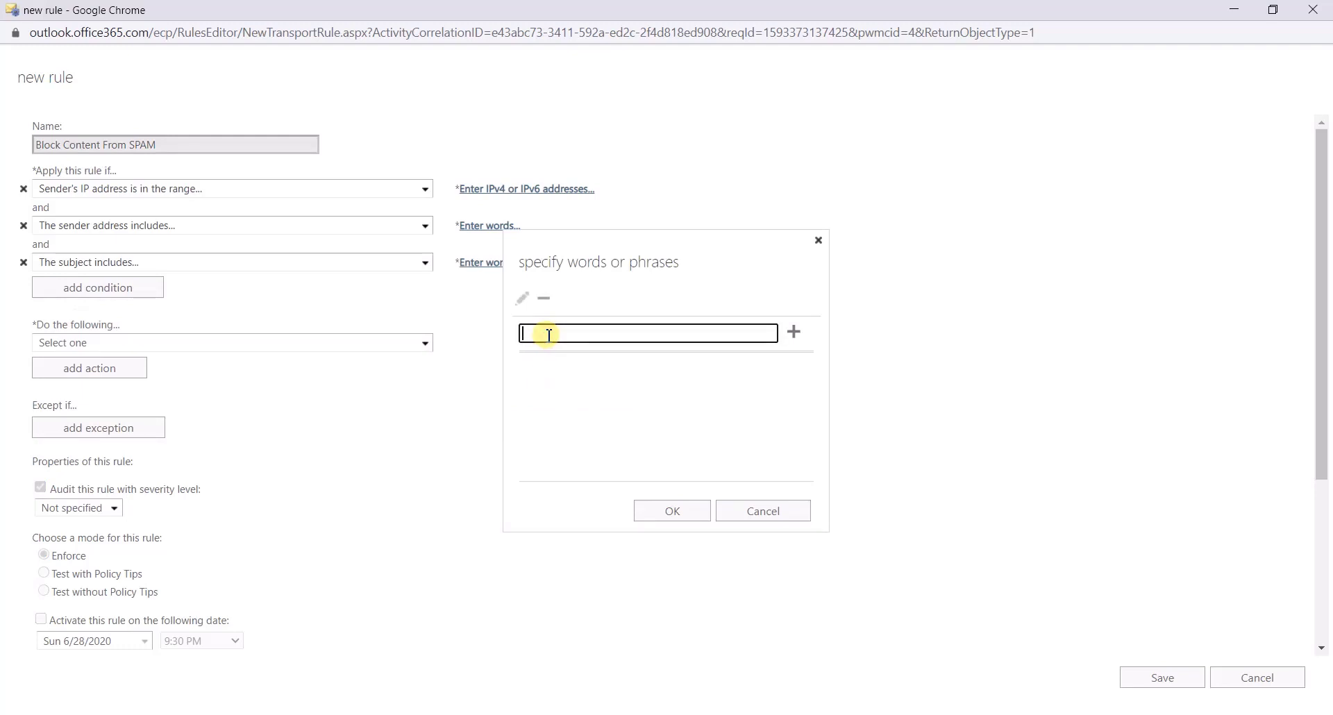
text(Cortex)
click(793, 333)
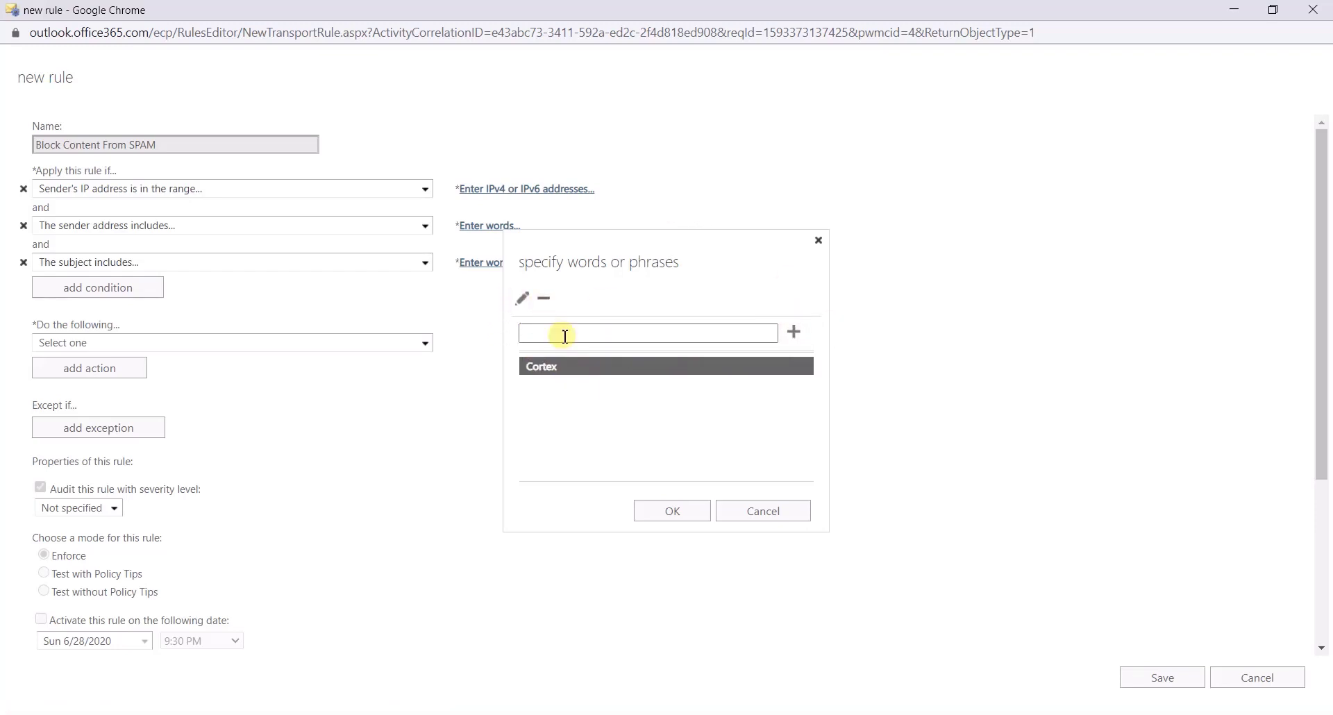
click(663, 512)
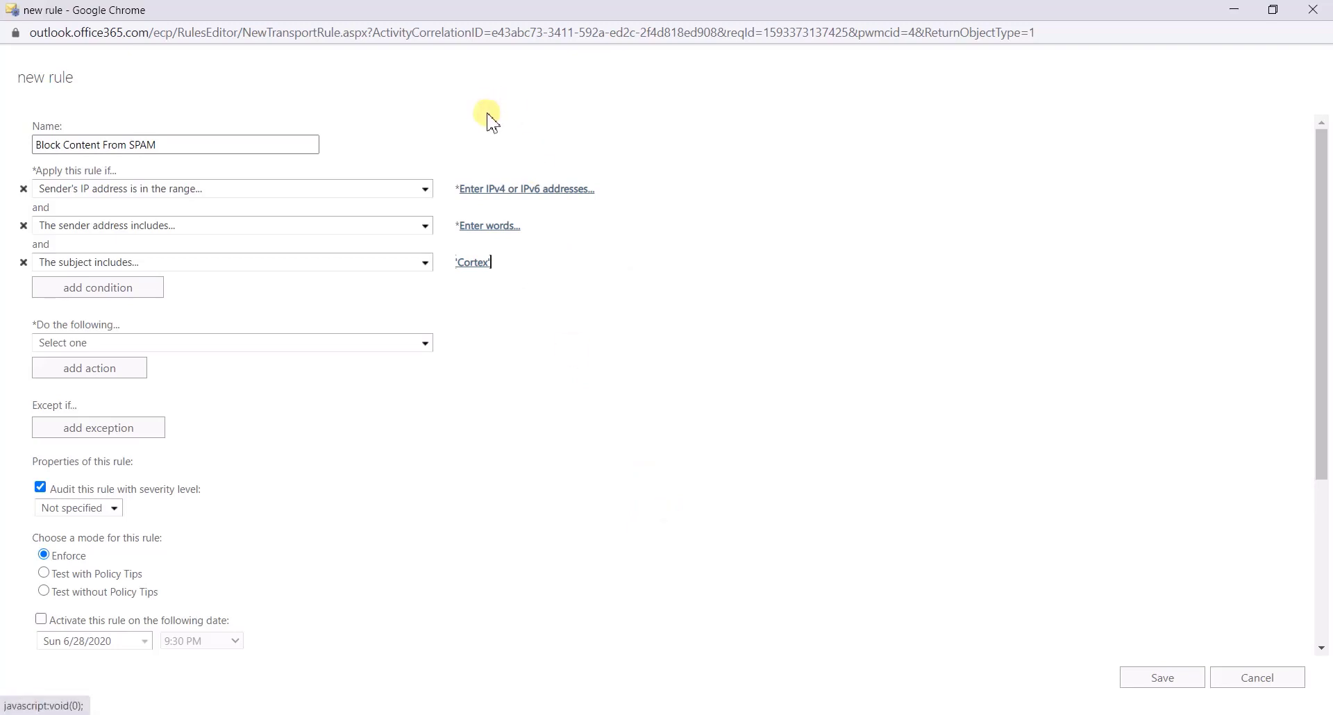
- Set the rule to delete the message without notifying anyone, and audit it with severity level High
click(295, 343)
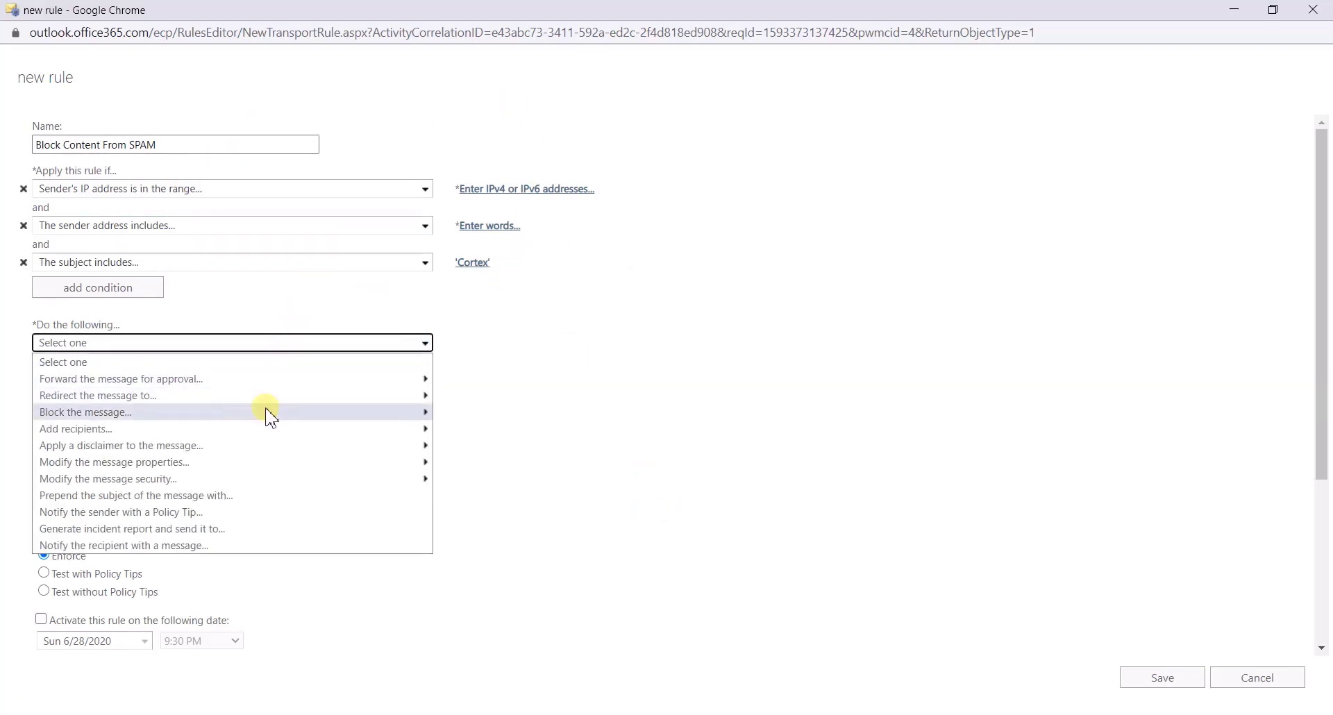
mouse_move(378, 412)
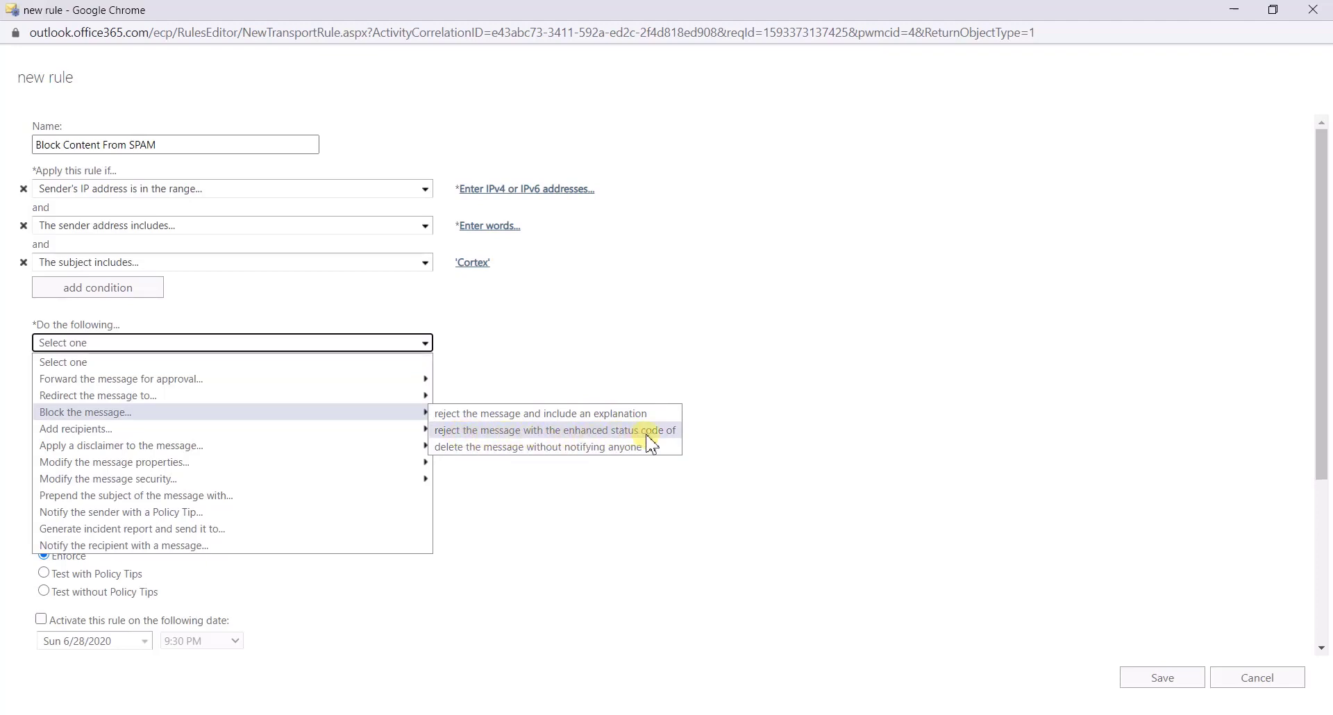
click(532, 448)
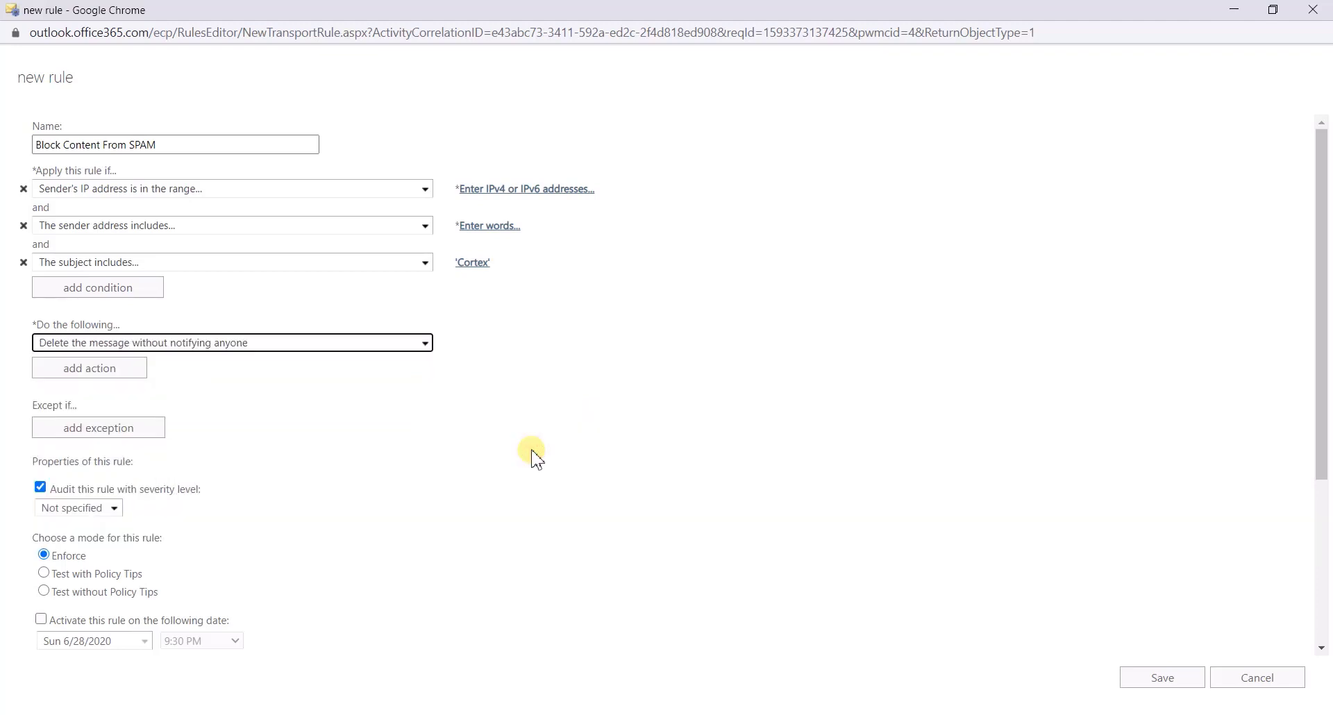
click(132, 370)
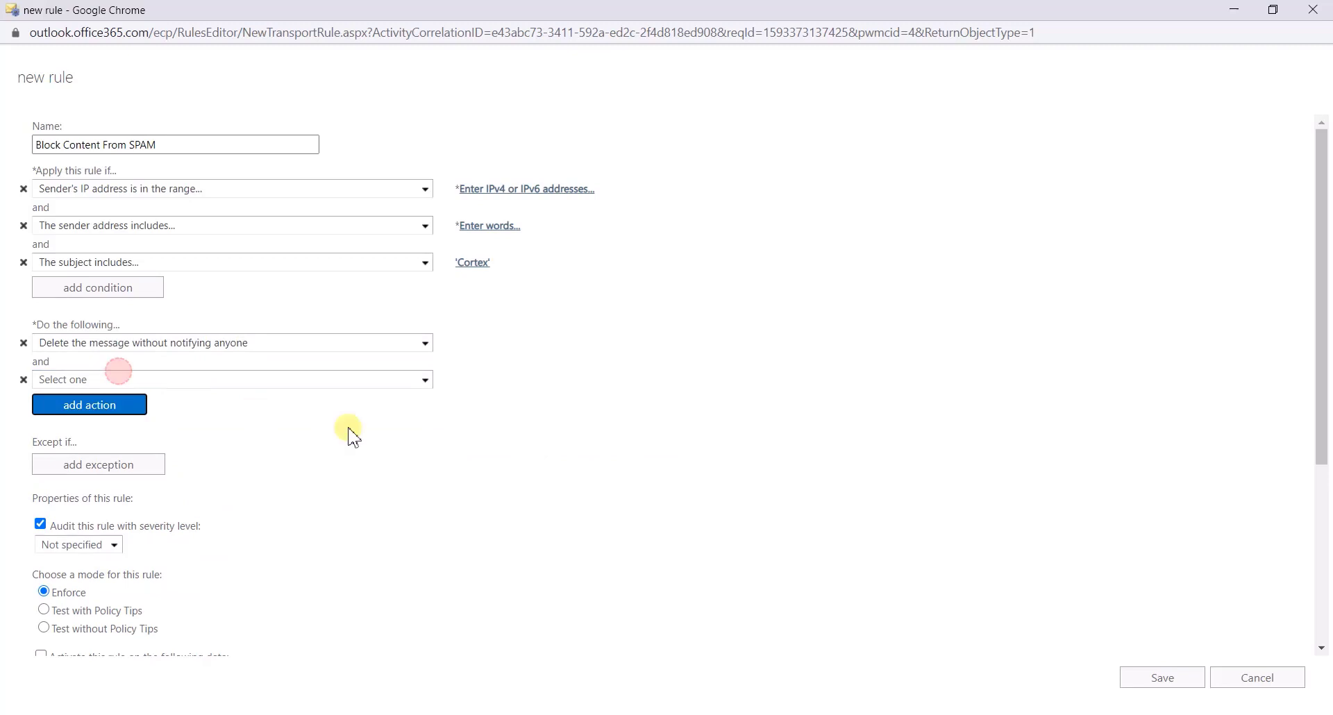
click(23, 380)
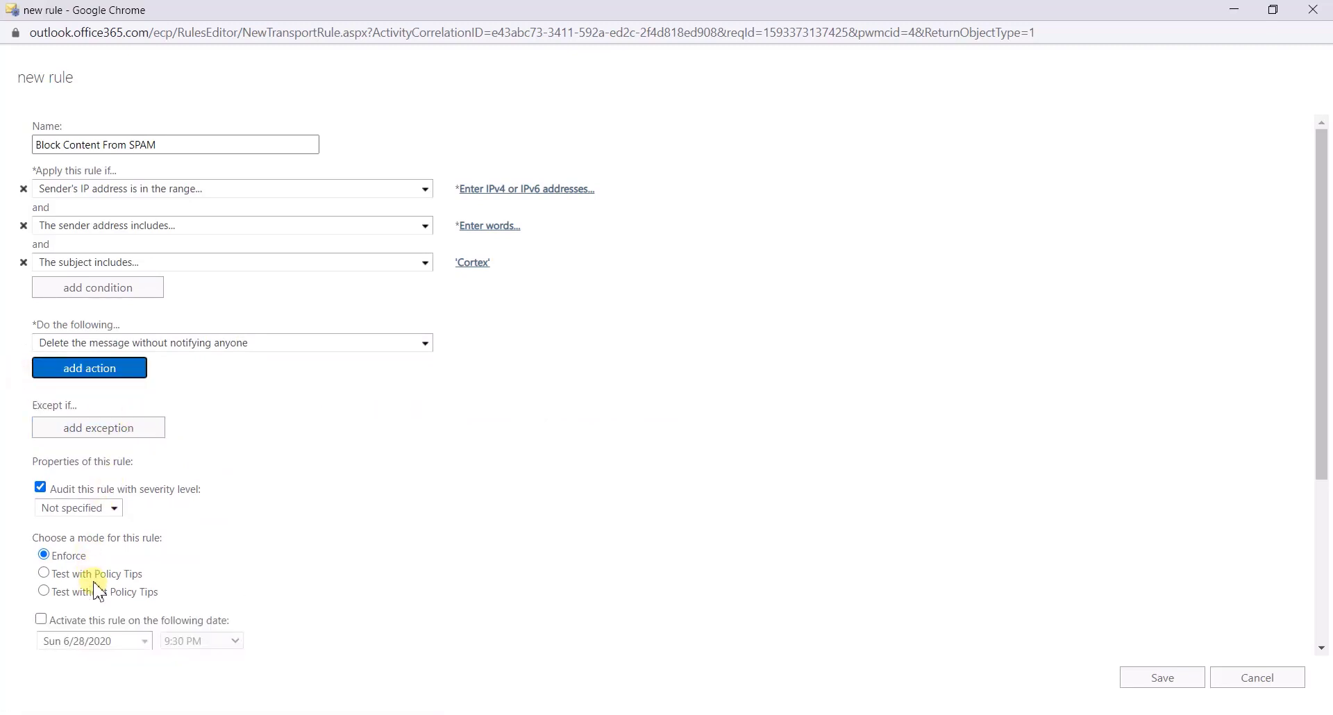
click(113, 509)
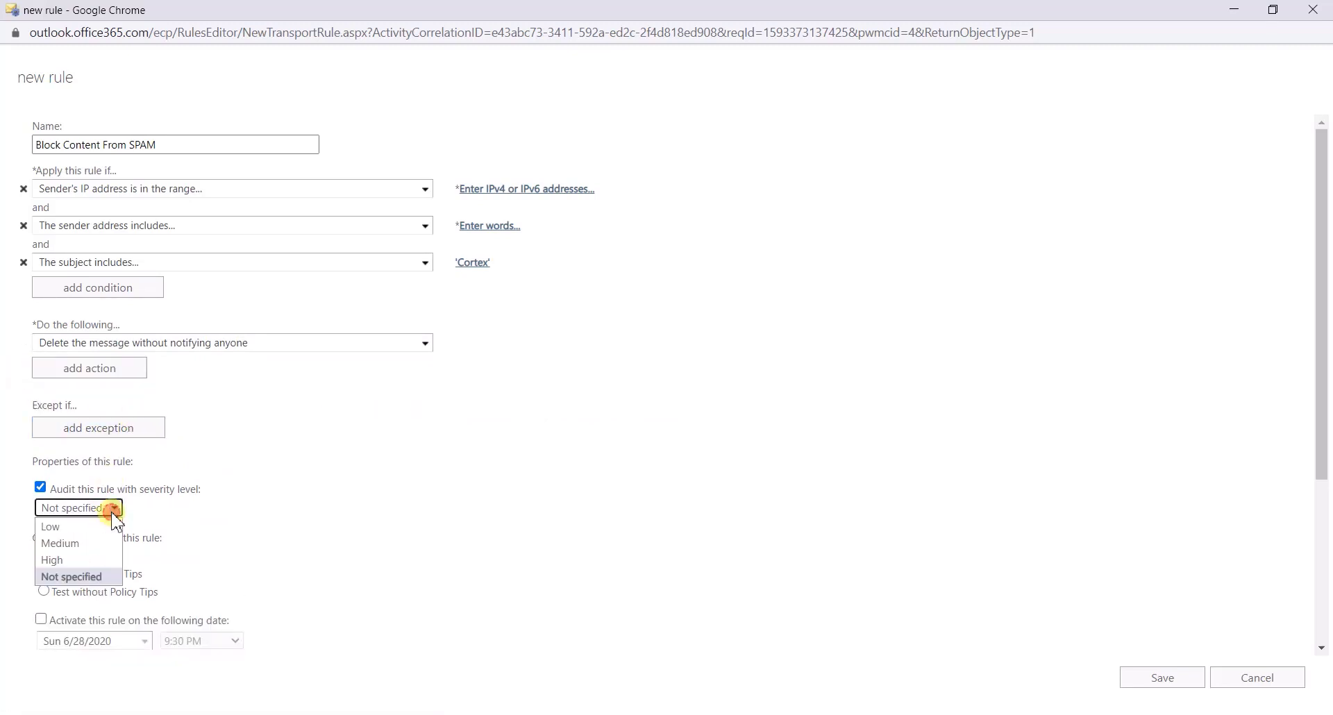
click(107, 560)
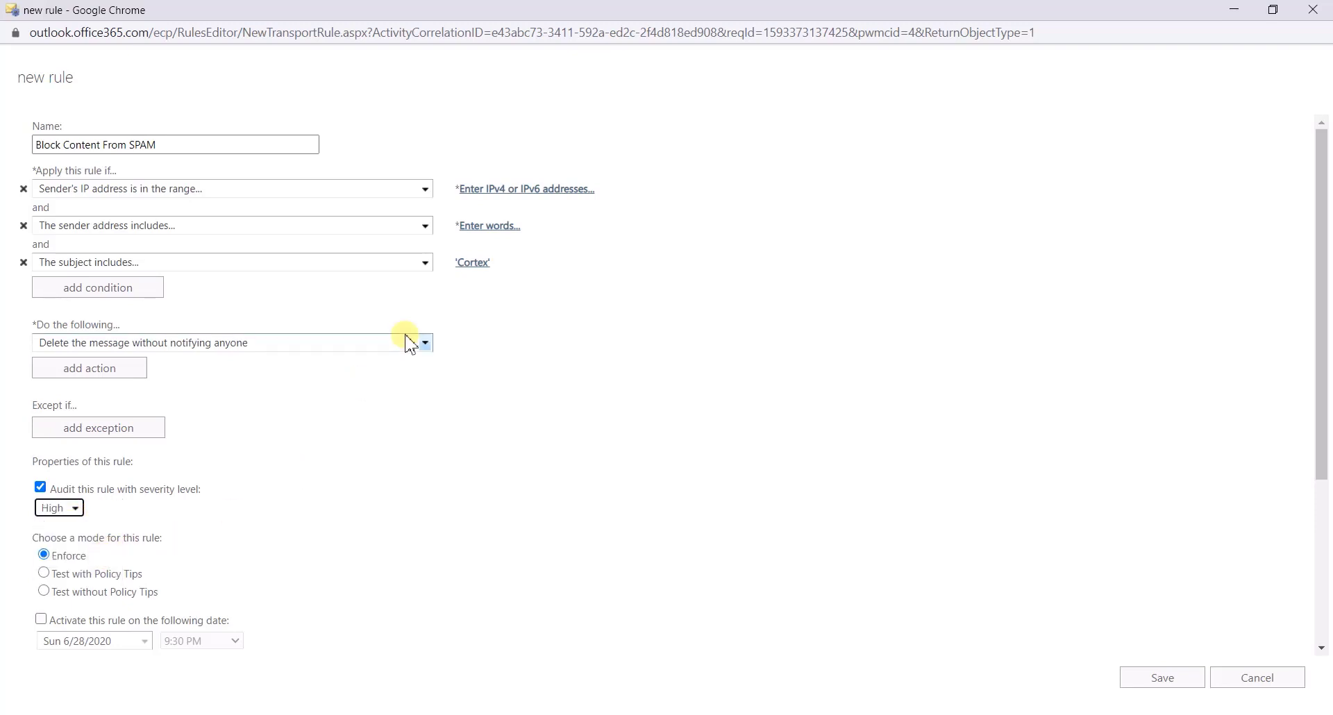
click(99, 286)
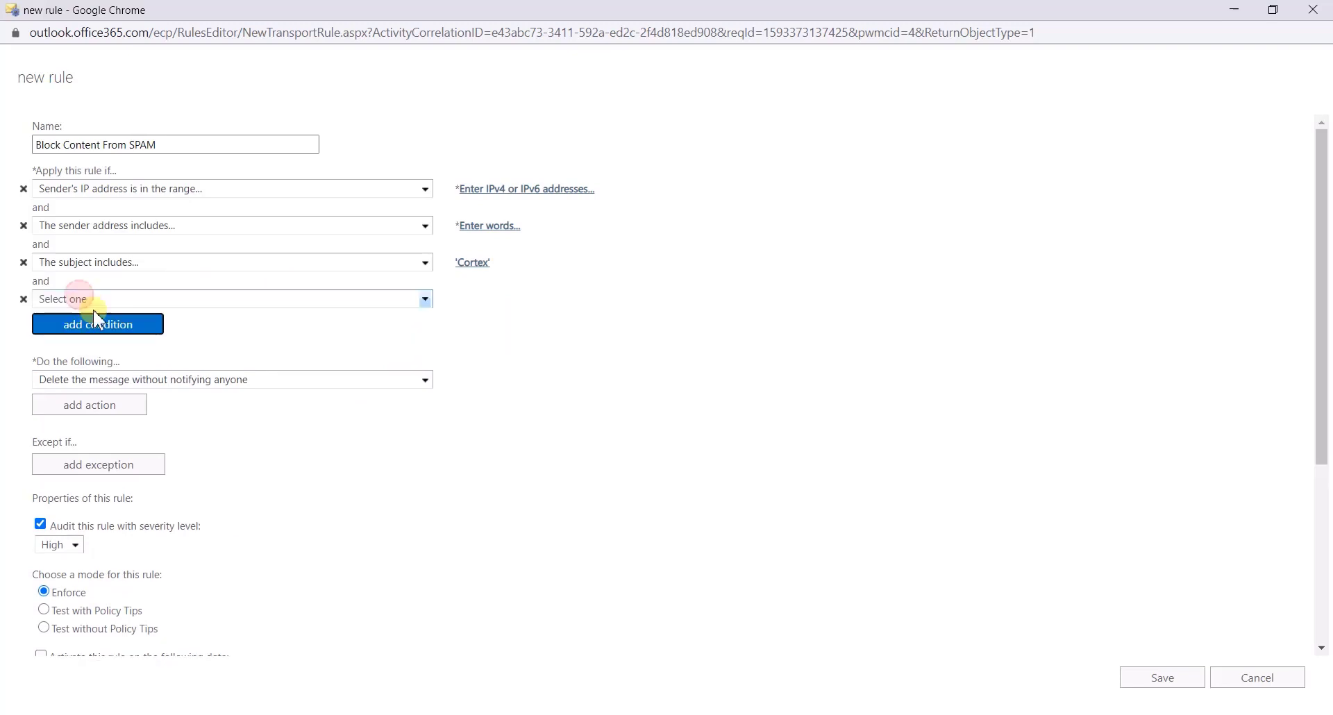
click(179, 299)
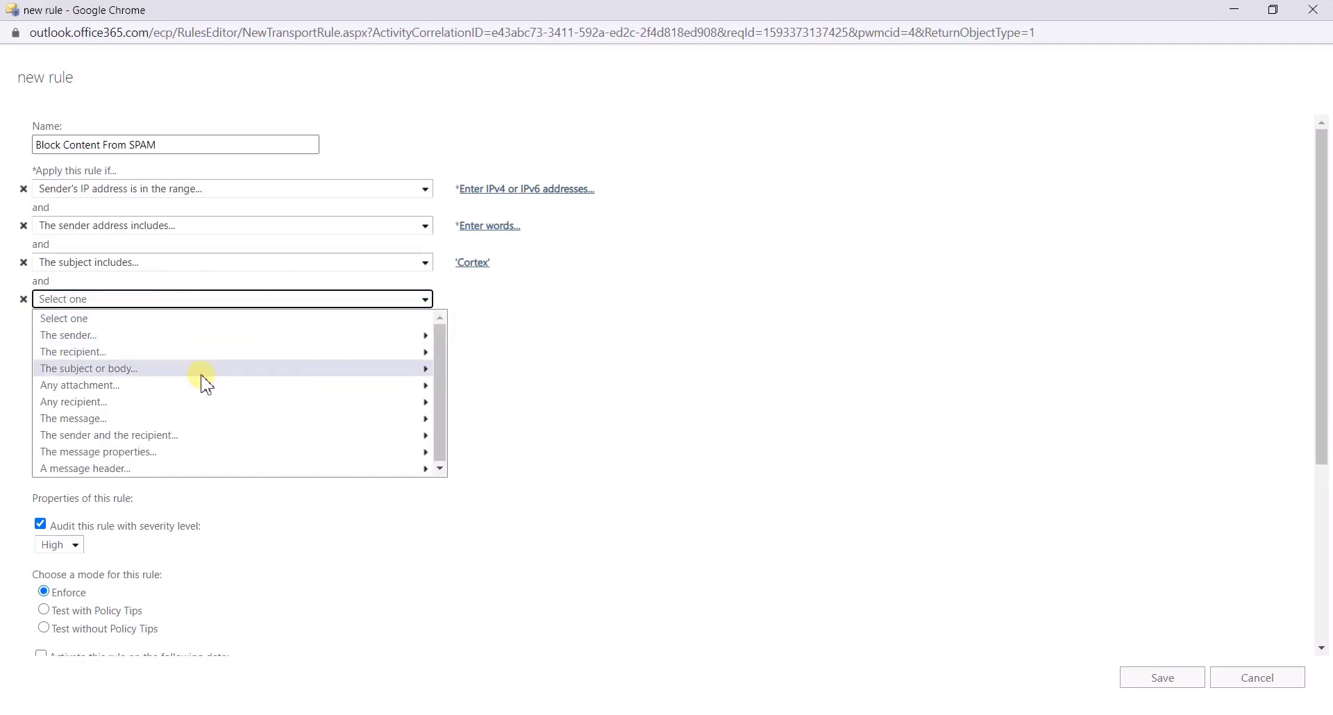
mouse_move(224, 458)
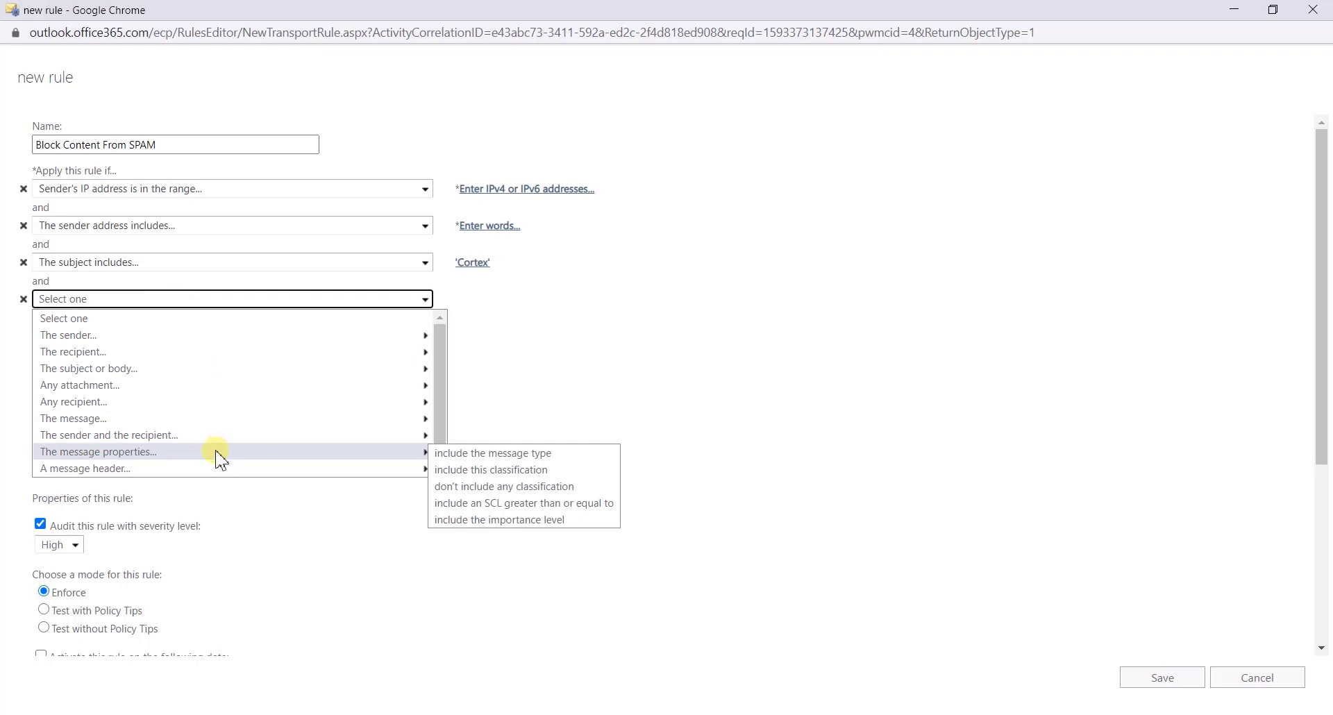
mouse_move(227, 423)
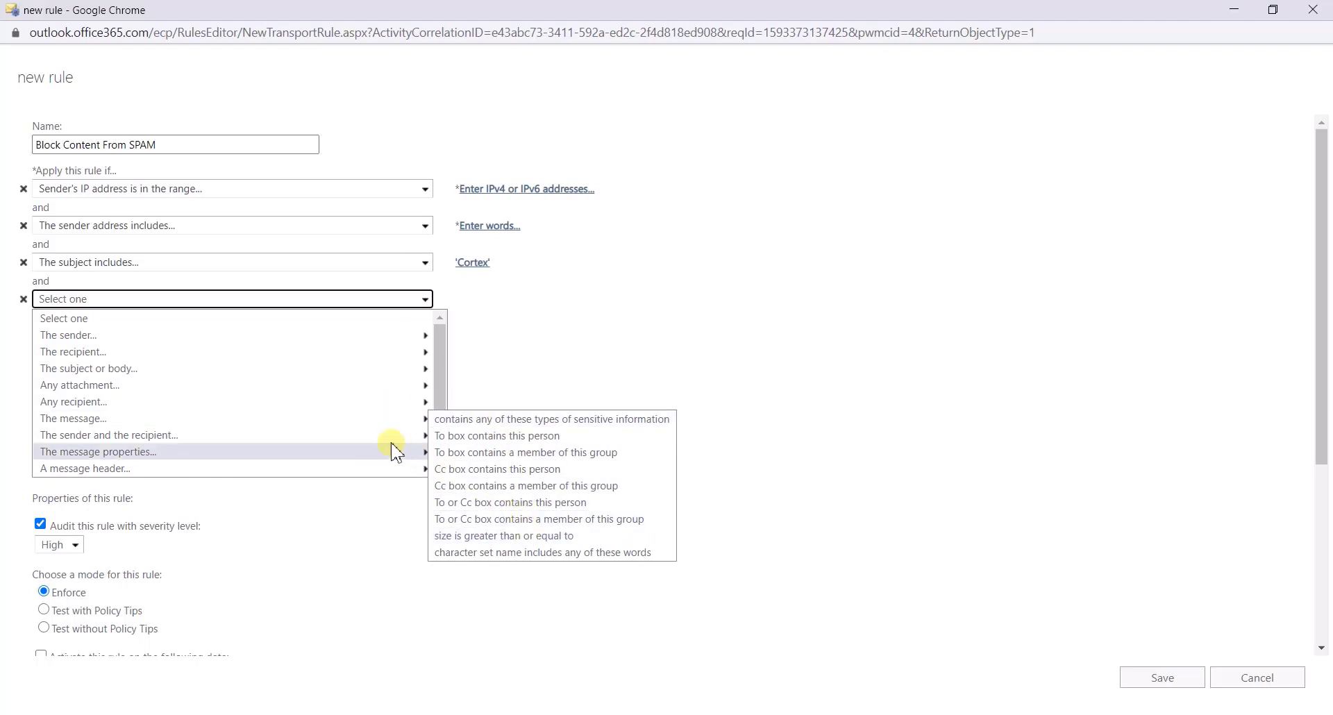
mouse_move(322, 380)
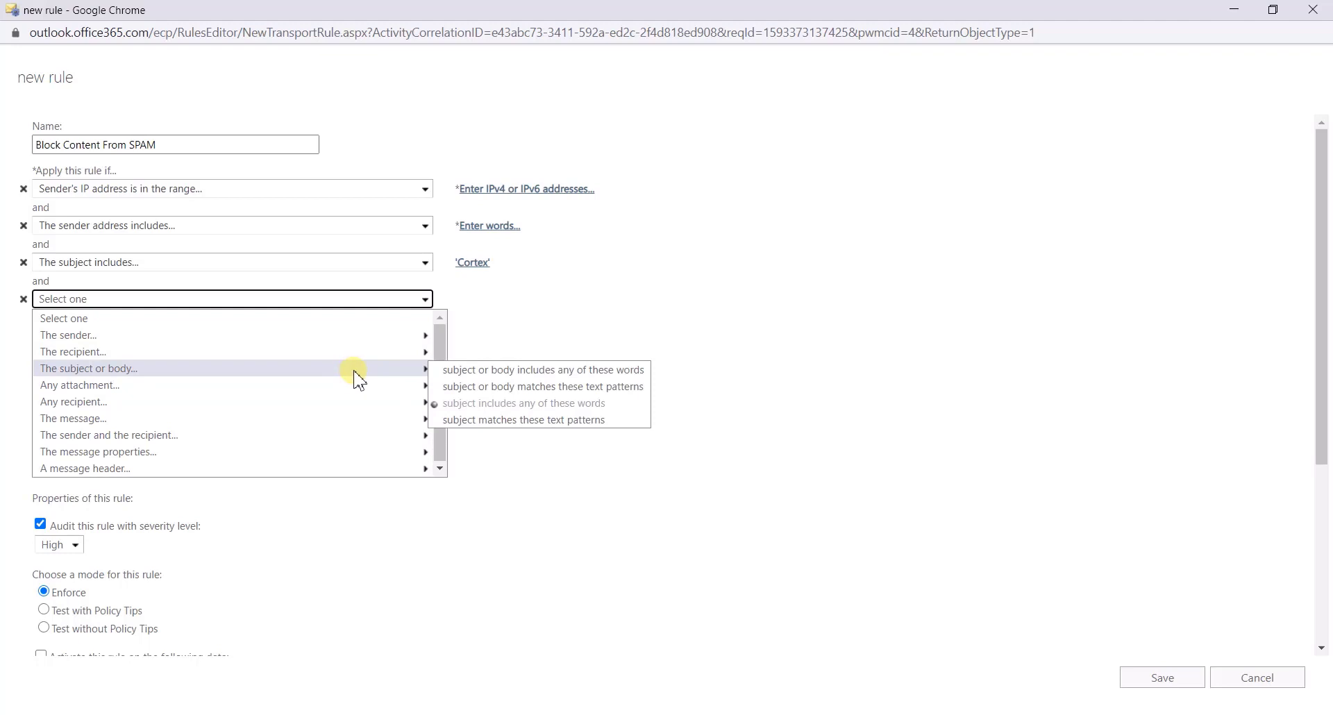
click(516, 420)
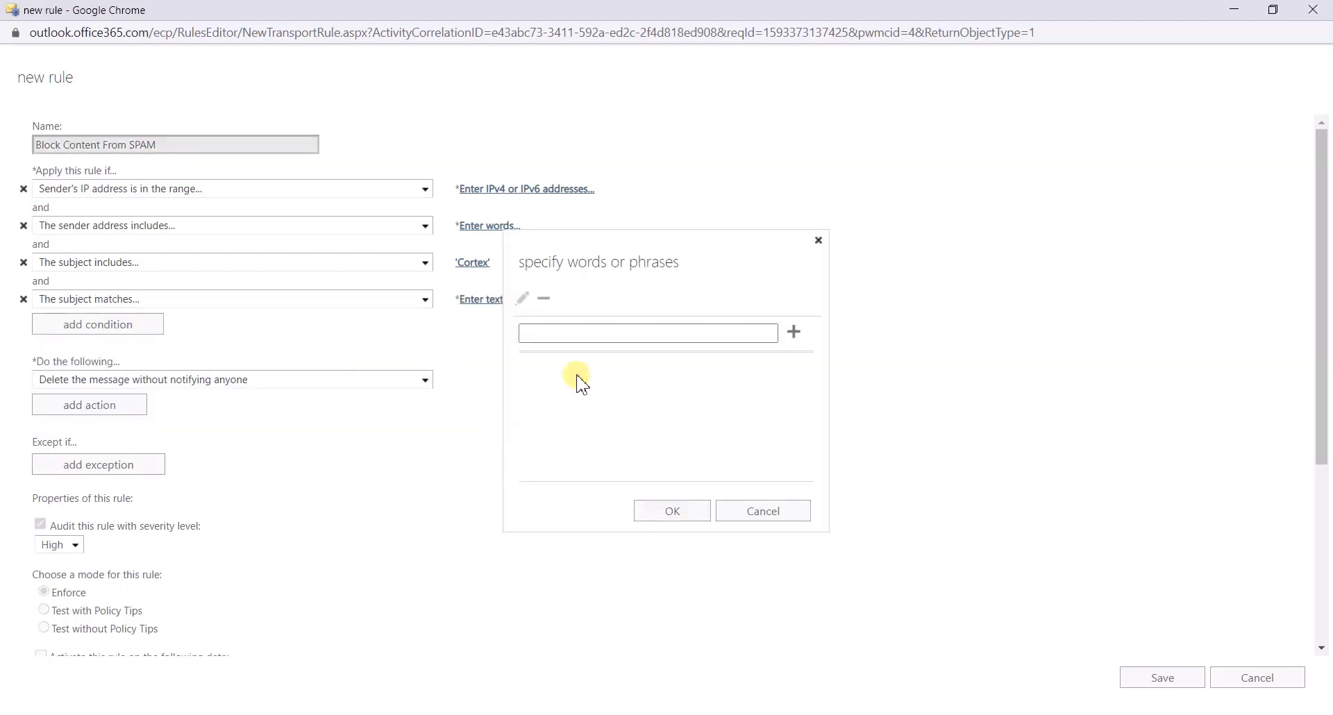
click(546, 340)
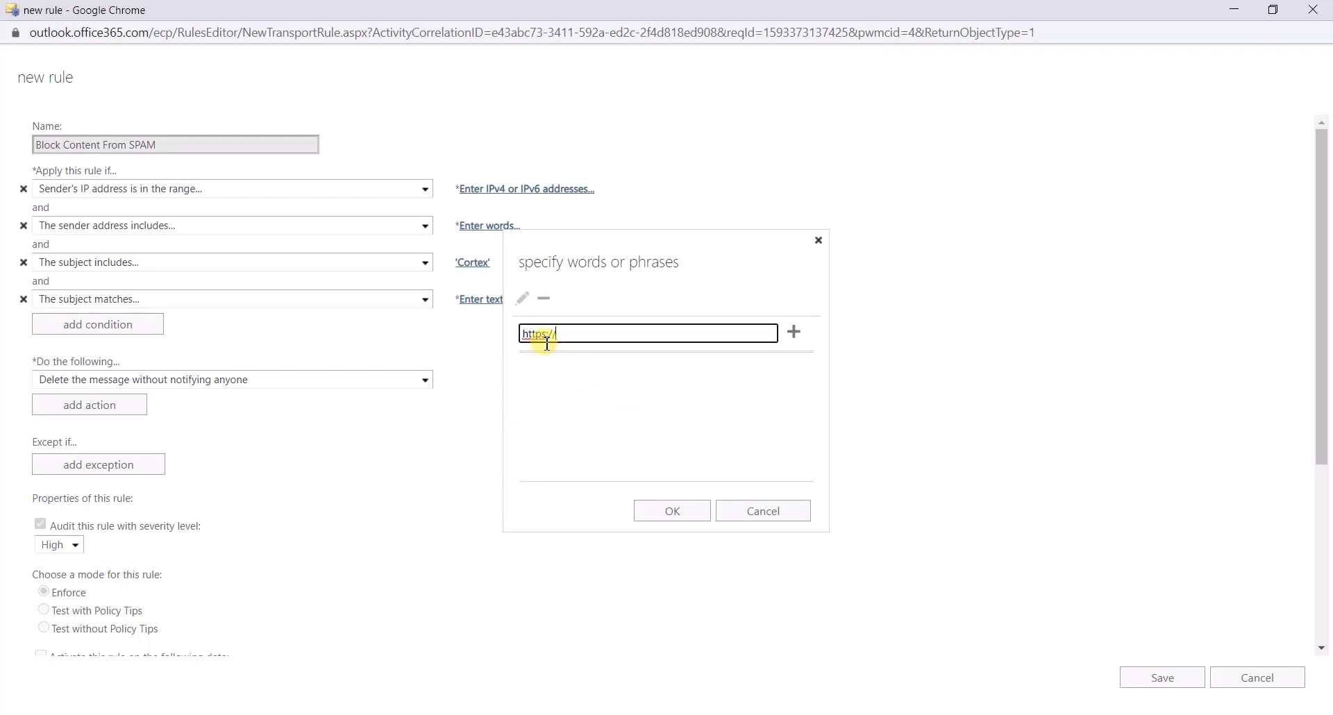
click(787, 521)
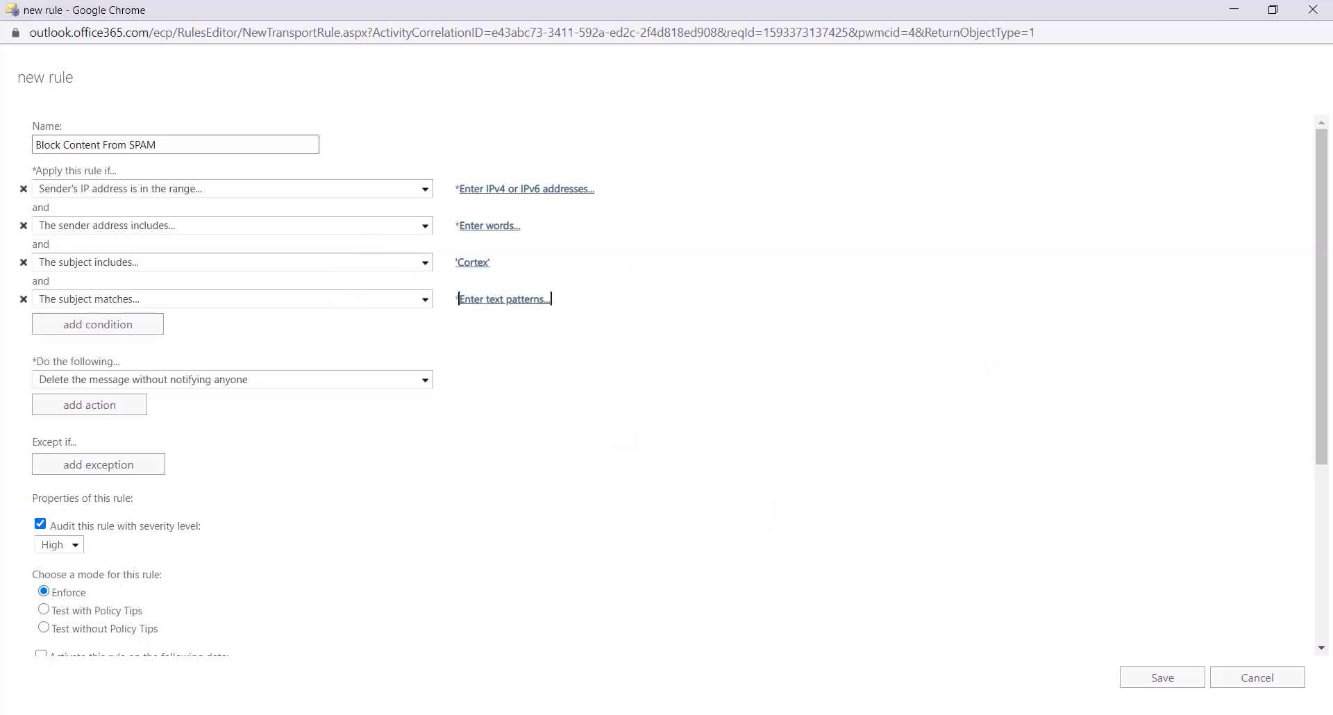
- Switch to the 2020-06-03-Dridex-IOCs notes in Notepad and examine the sending mail servers, spoofed sending address, subject lines and attachment names
key(alt+Tab)
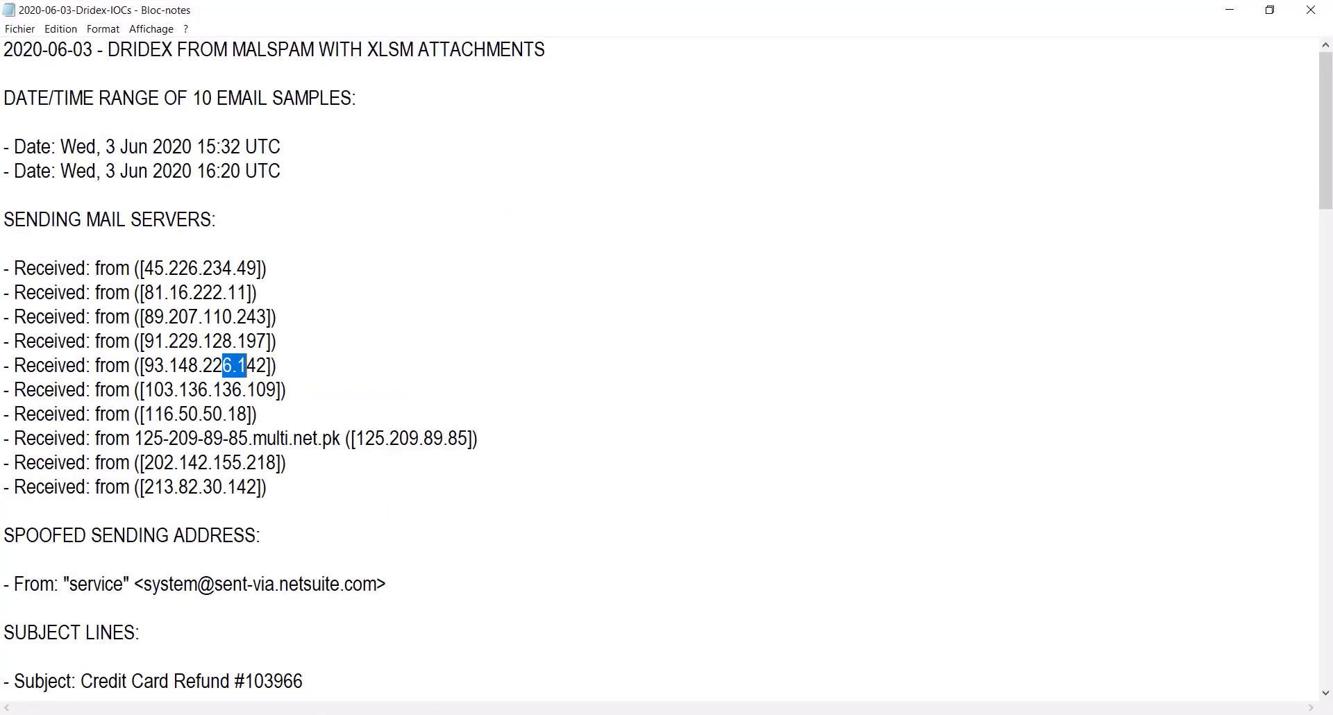
drag(154, 268, 264, 486)
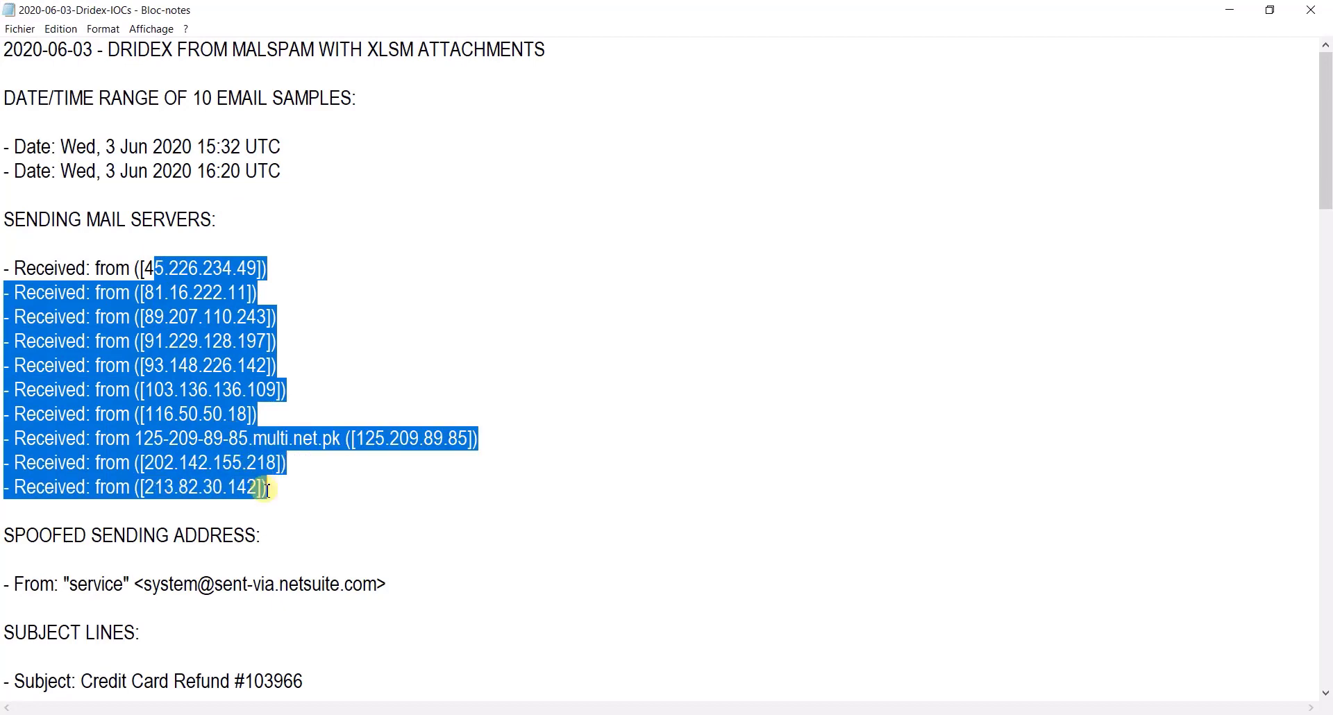
drag(376, 584, 136, 587)
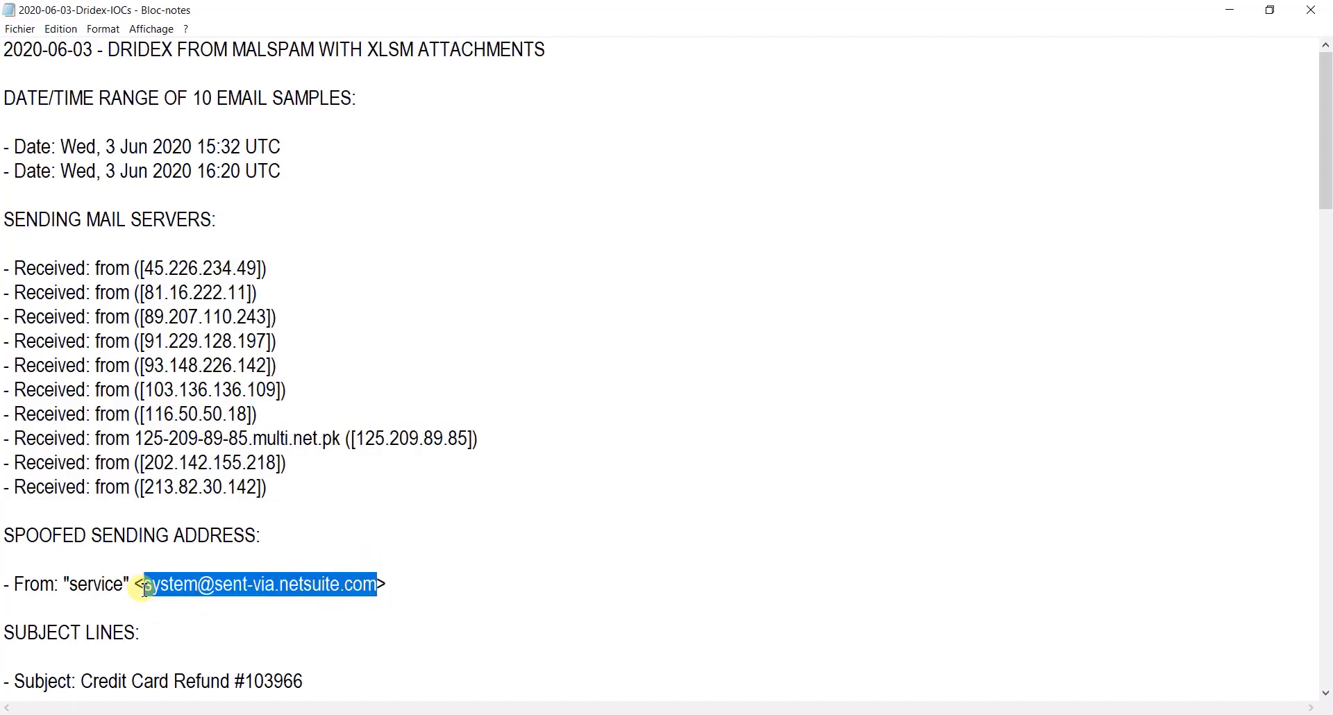
drag(1324, 199, 1324, 327)
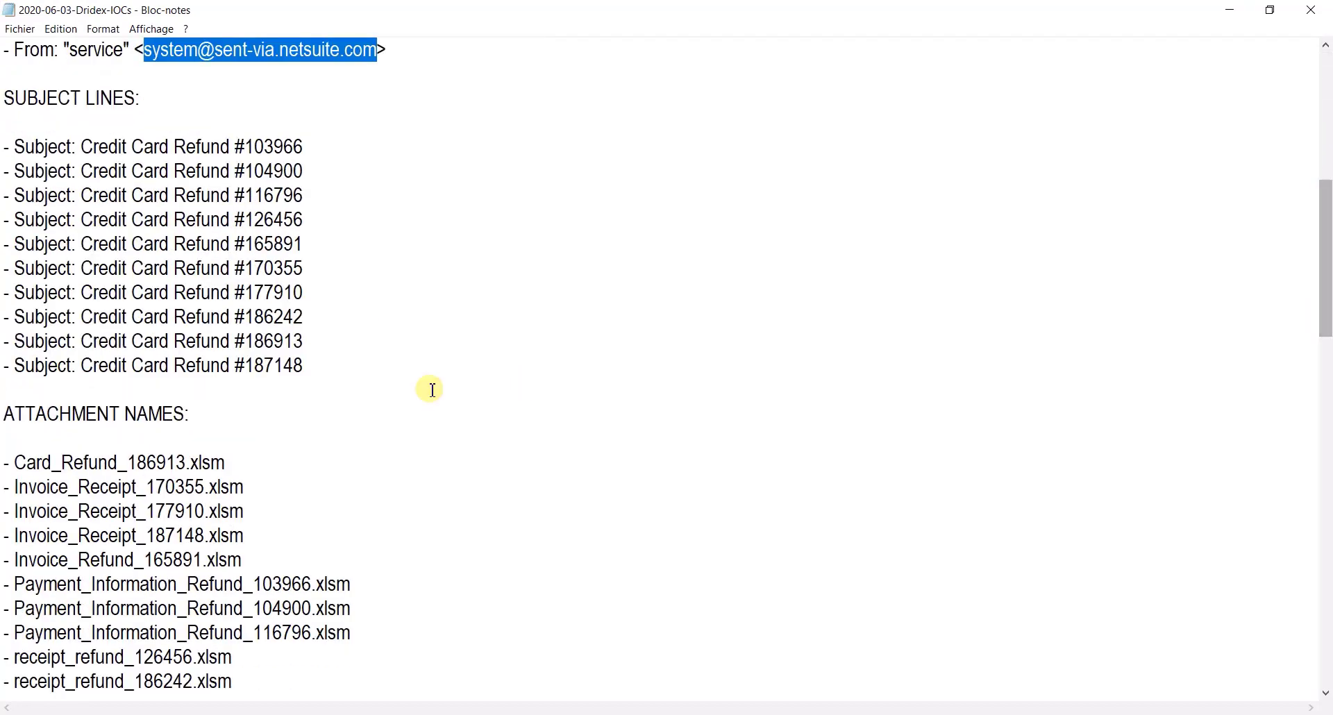
drag(4, 186, 321, 357)
drag(5, 460, 261, 581)
drag(253, 669, 93, 560)
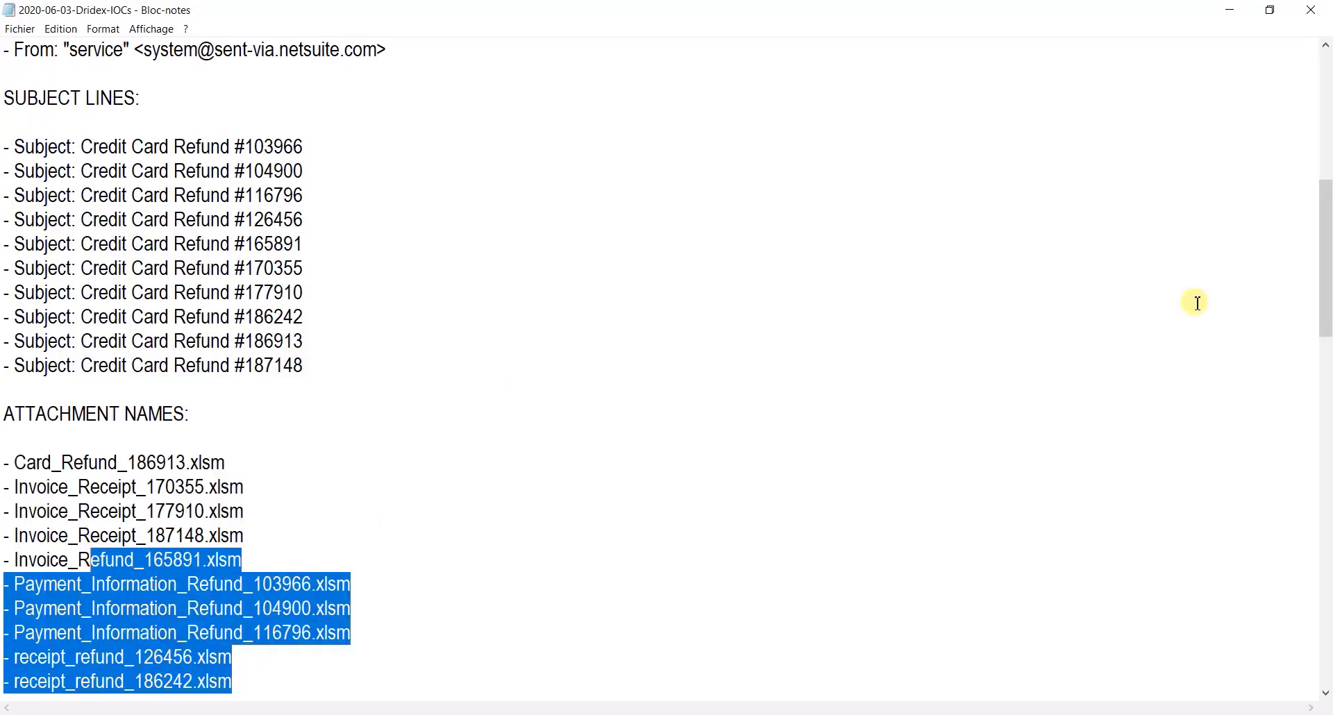
- Skim the Dridex IOC notes in Notepad through the SHA256 hashes, file locations and file descriptions, and return to the beginning
click(549, 714)
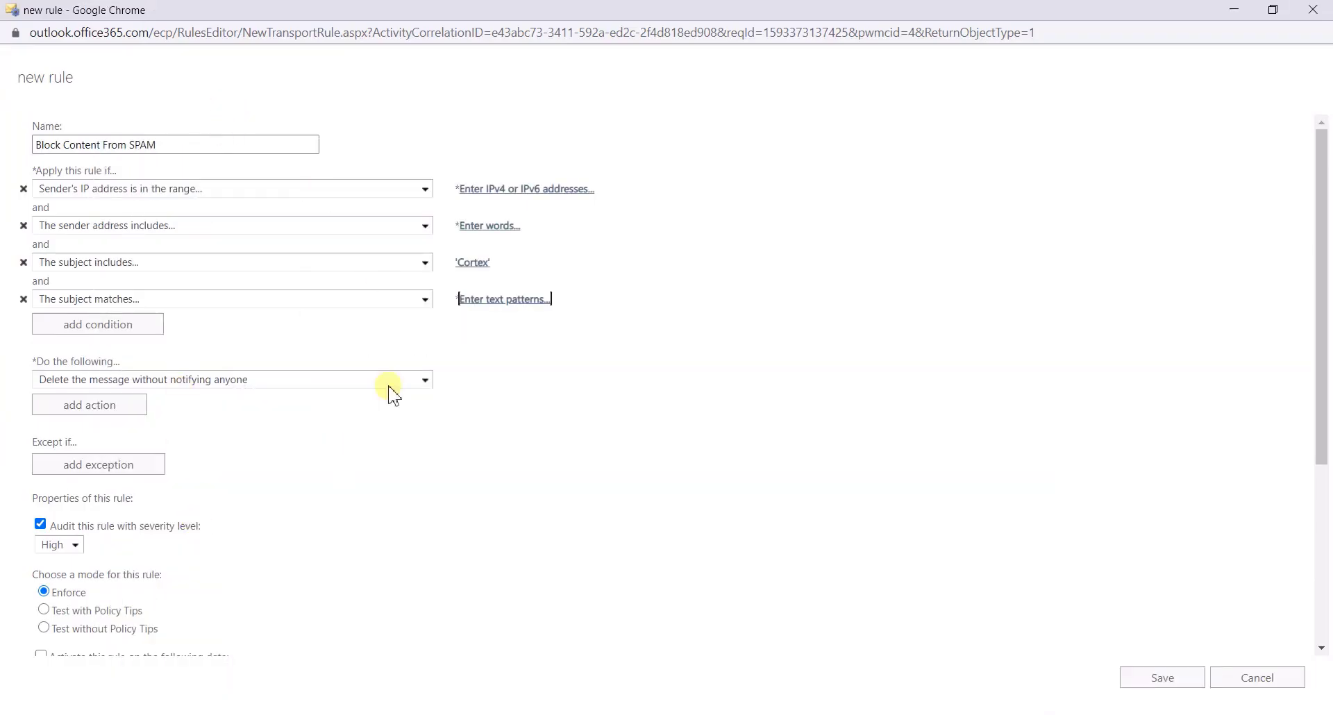
key(alt+Tab)
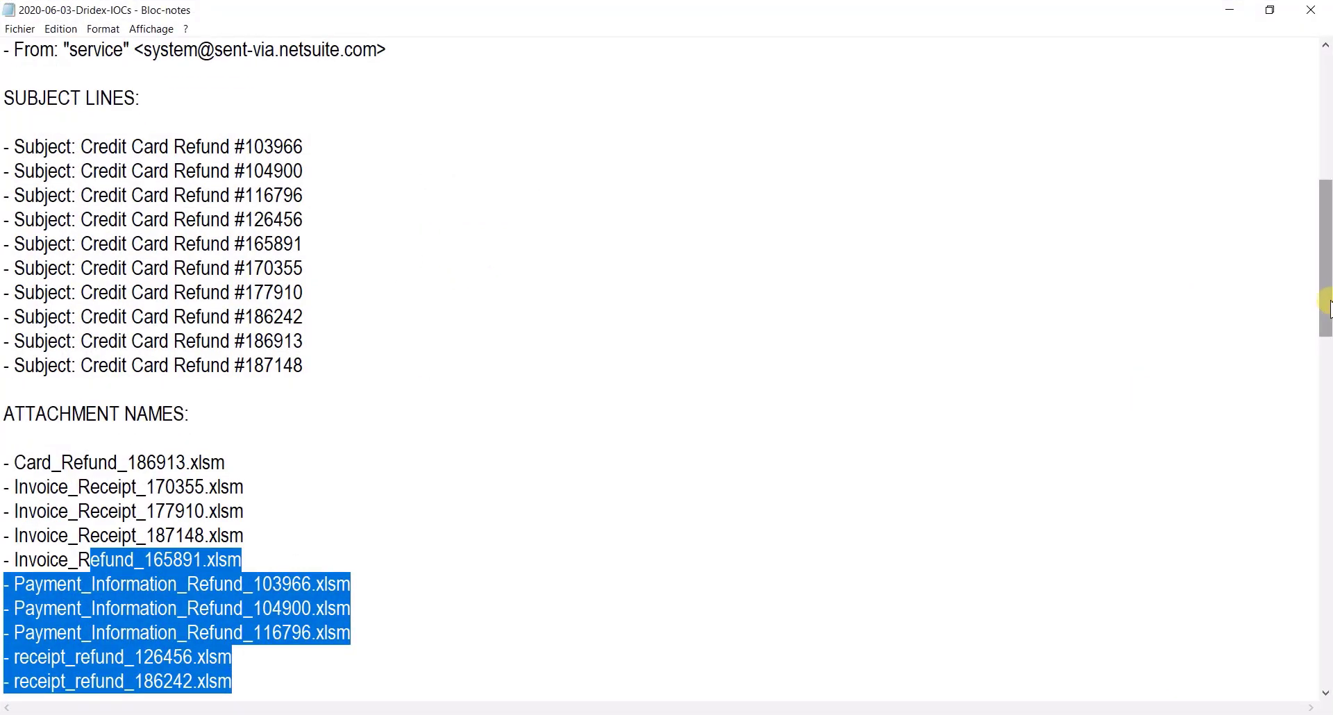
scroll(236, 243, down, 8)
drag(28, 221, 451, 321)
drag(1326, 347, 1326, 705)
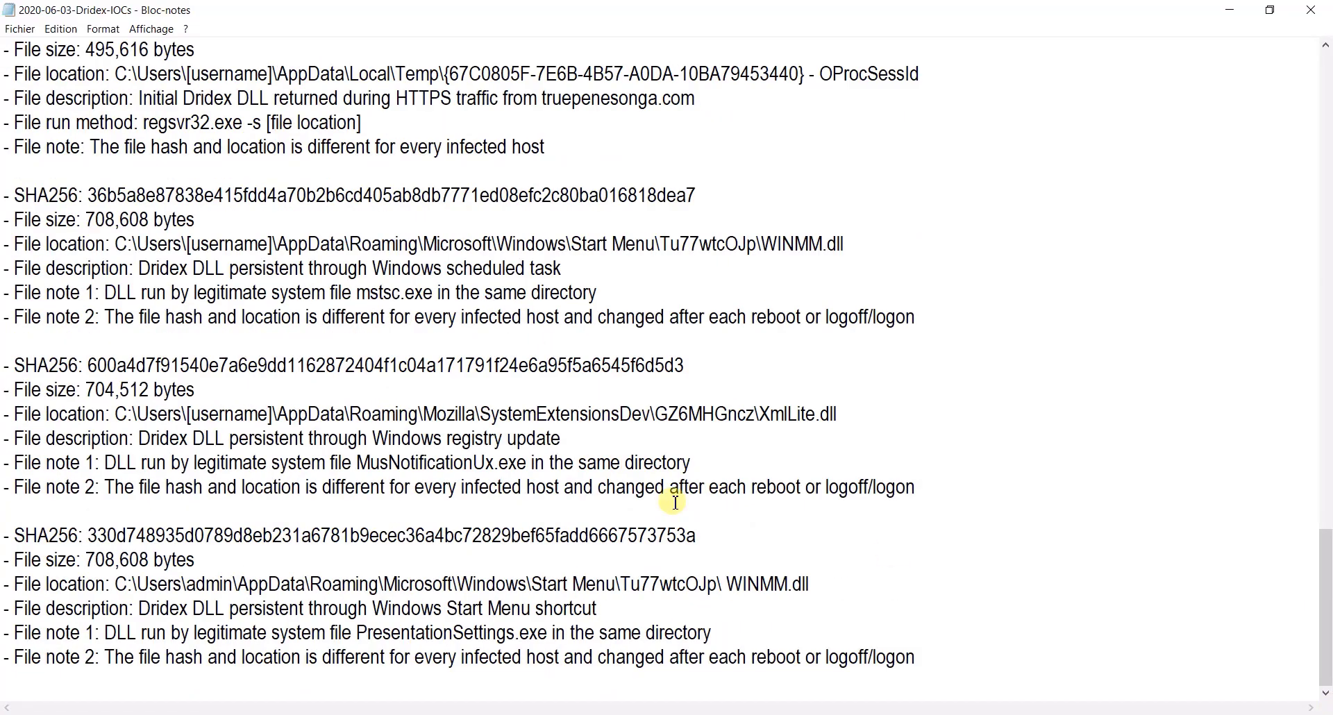
drag(1324, 586, 1317, 100)
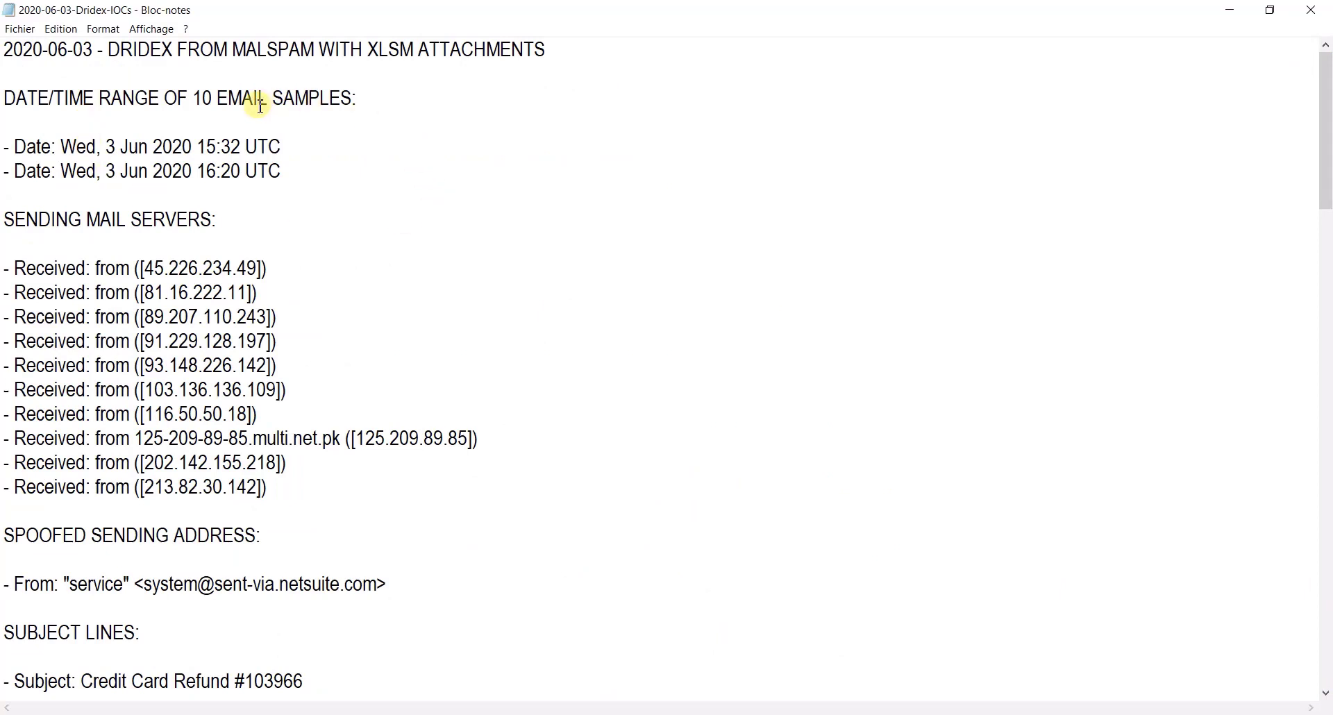
- Highlight the date/time range and sending mail servers in the Notepad notes, and compare them with the new rule's conditions in Chrome
drag(229, 99, 62, 99)
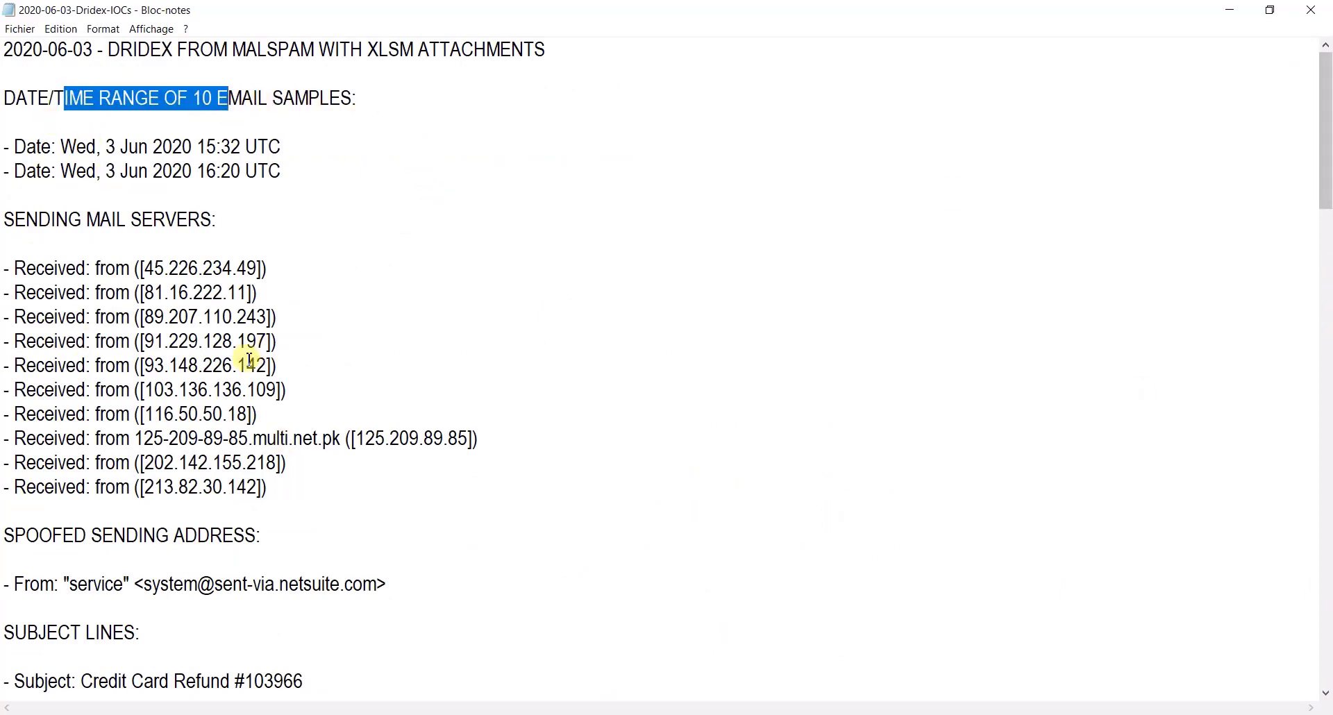
drag(286, 487, 4, 244)
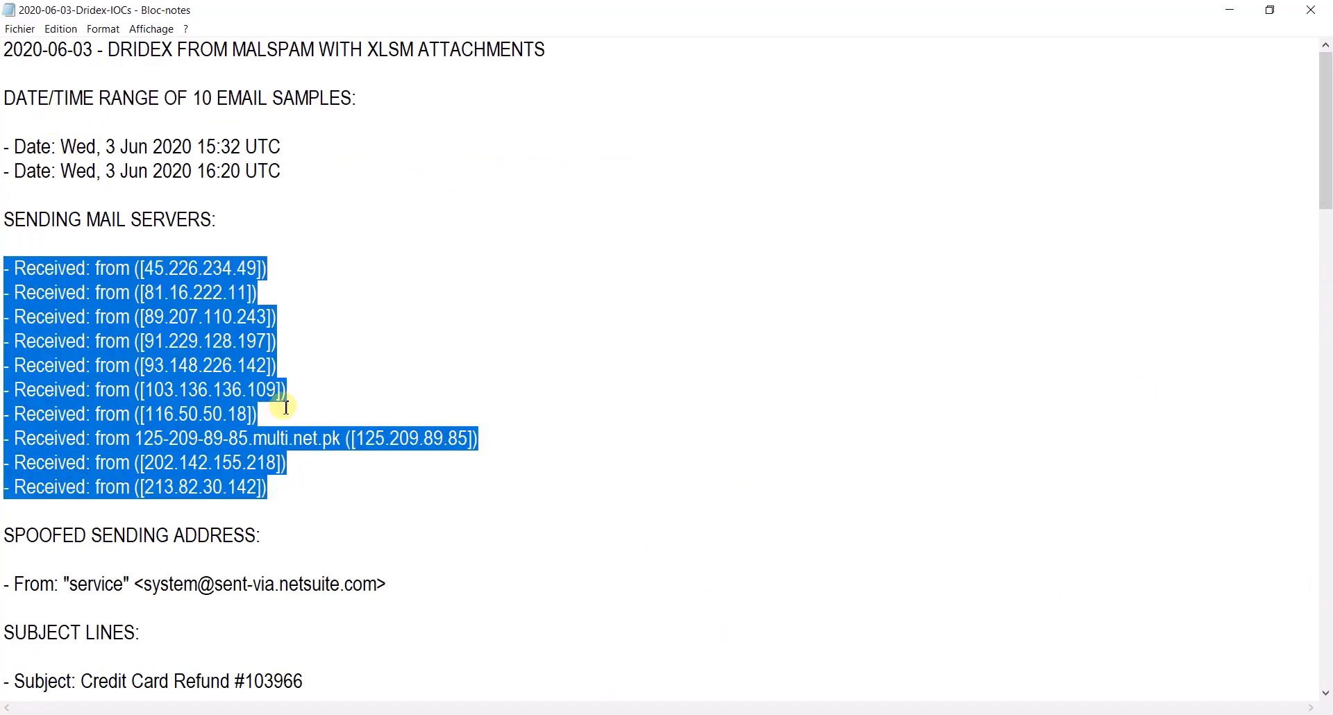
click(489, 713)
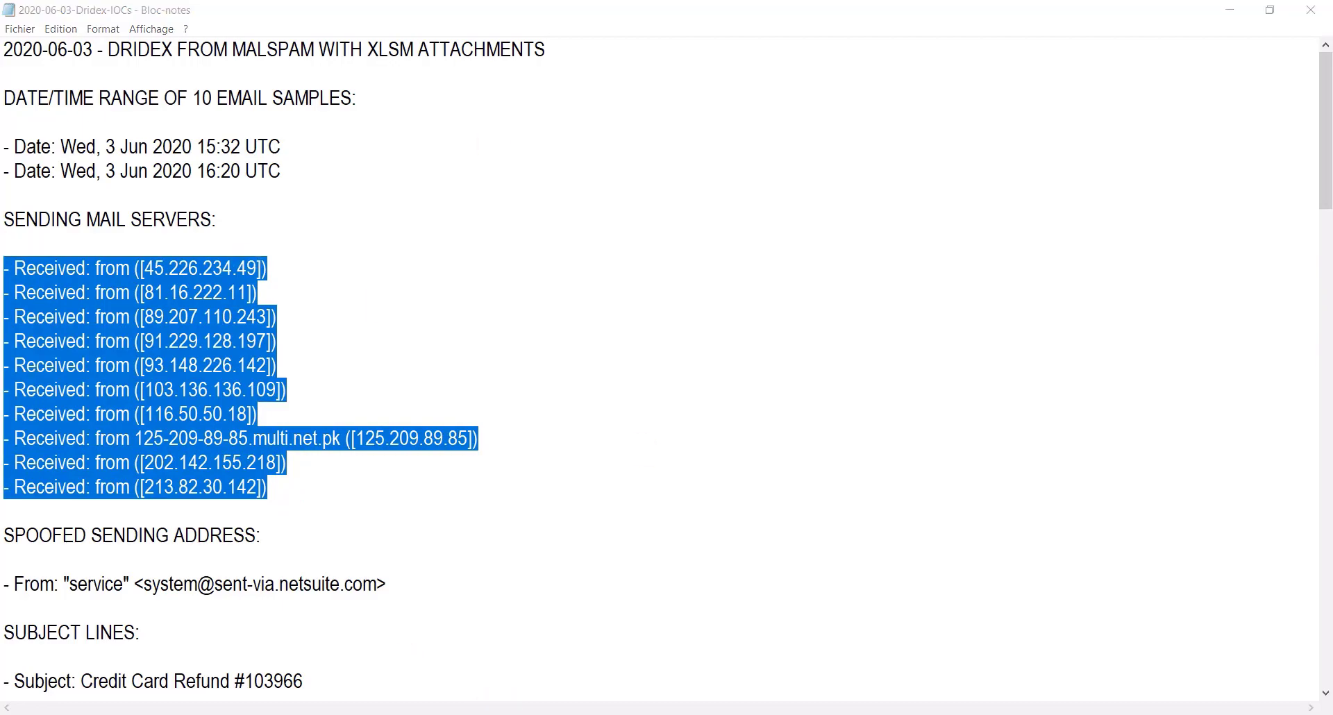
click(459, 556)
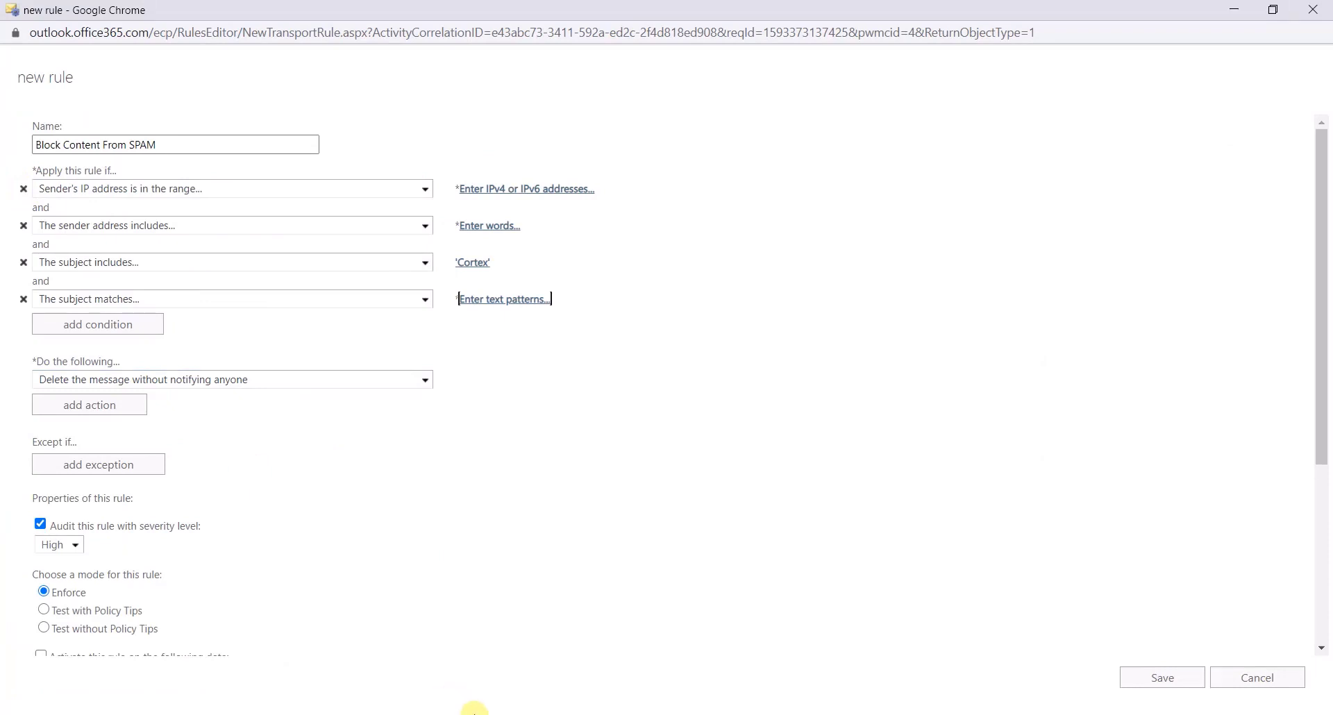
click(474, 712)
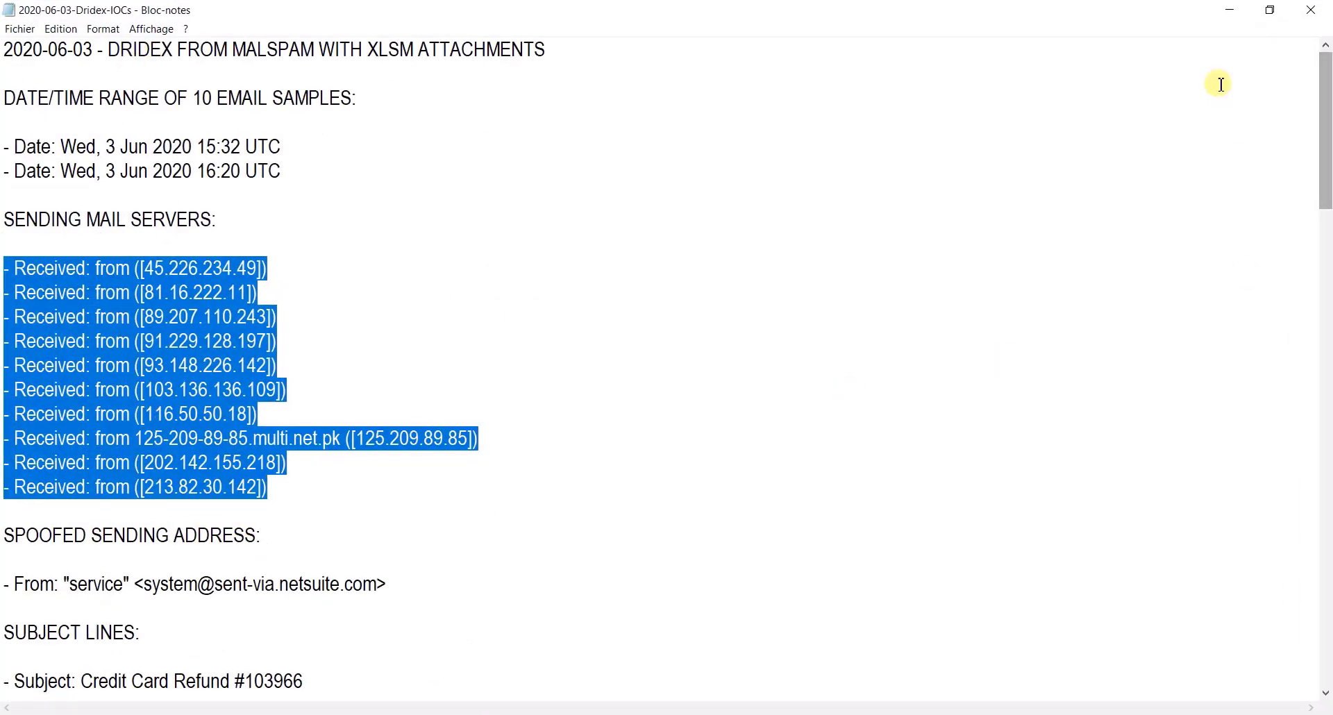
click(1225, 12)
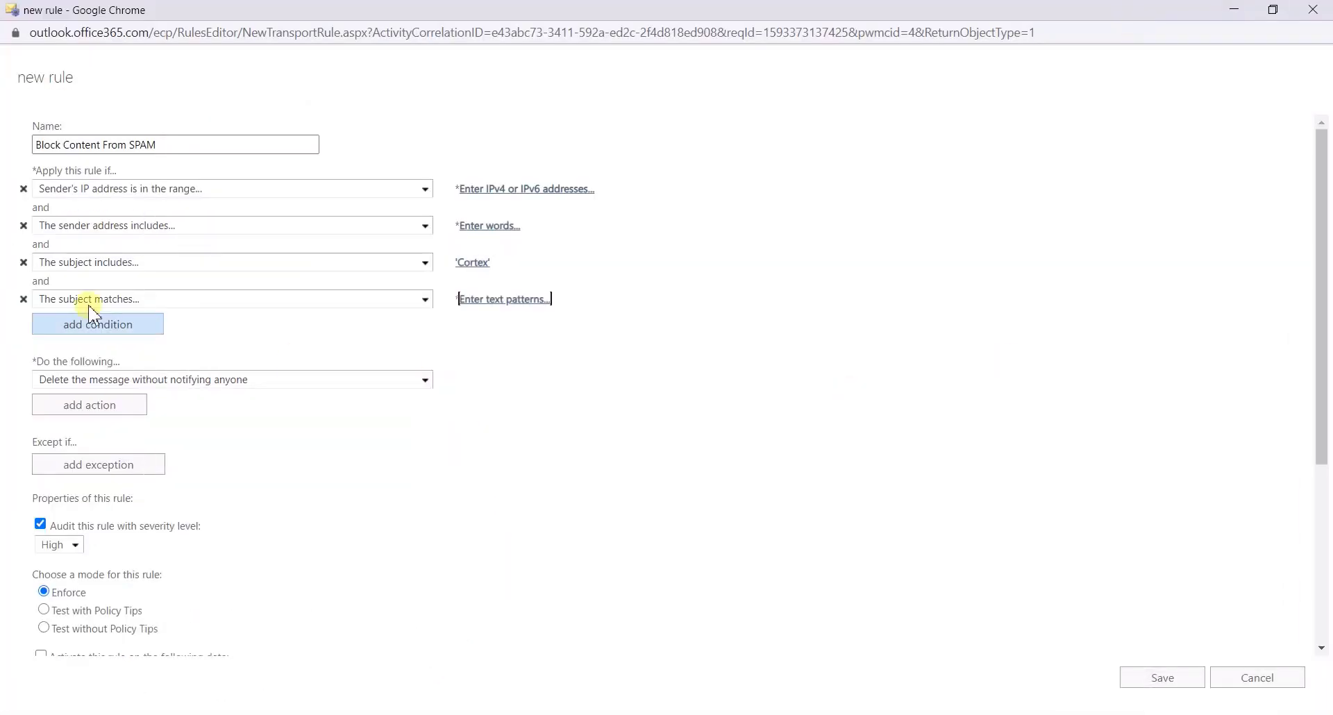
- Review the new rule's remaining properties, including the sender address matching option, and discard the rule without saving
drag(1323, 378, 1321, 586)
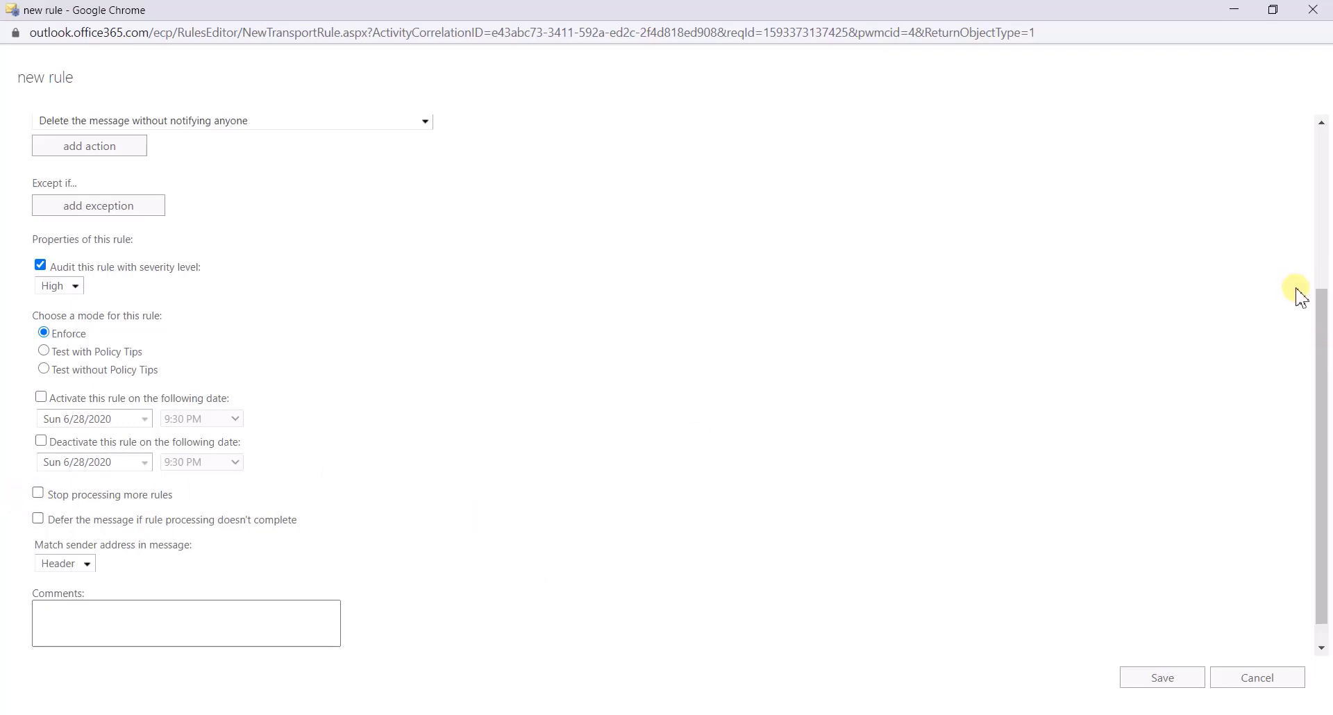
scroll(1322, 297, down, 1)
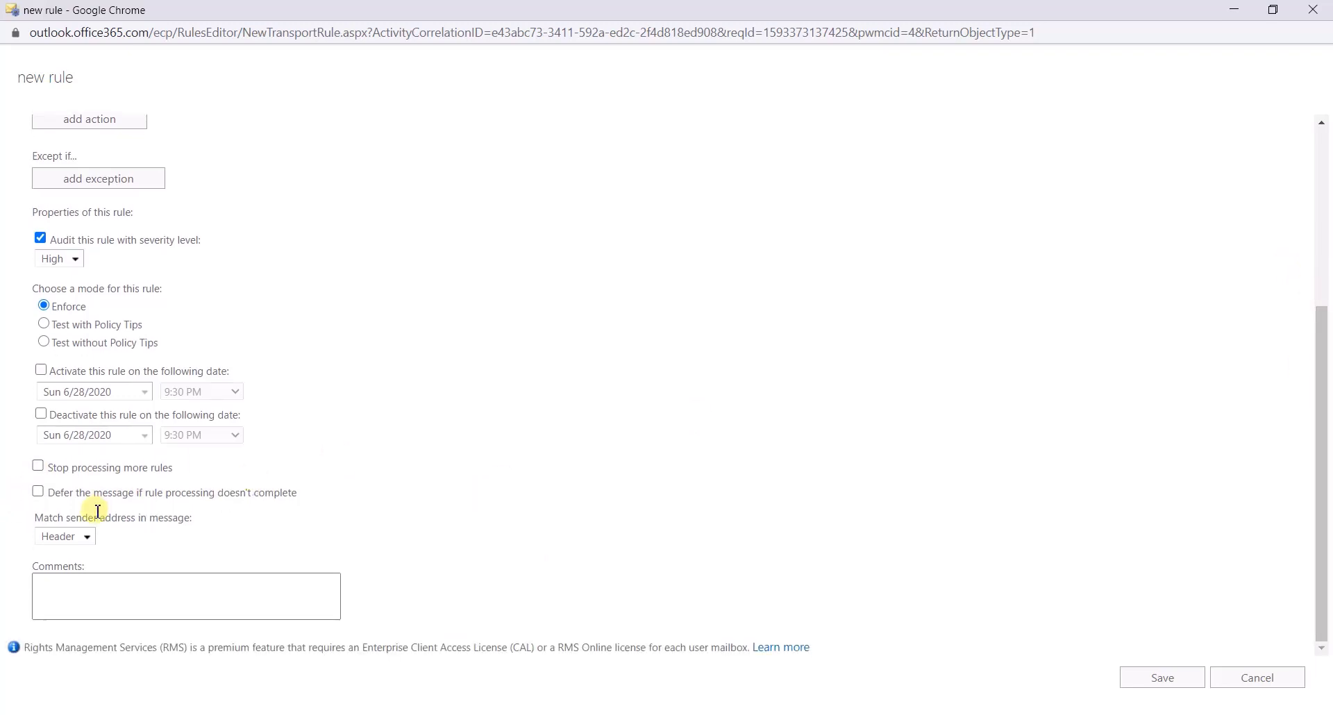
click(54, 538)
click(199, 538)
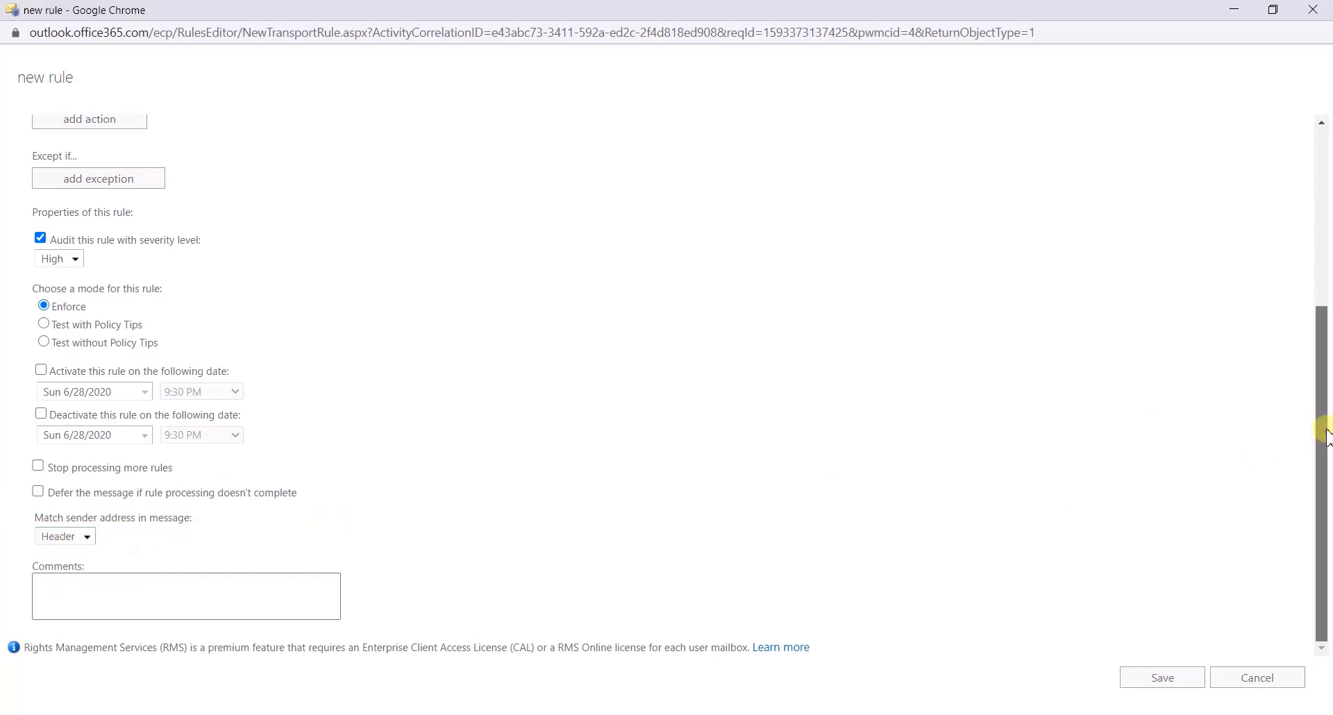
drag(1326, 434, 1291, 184)
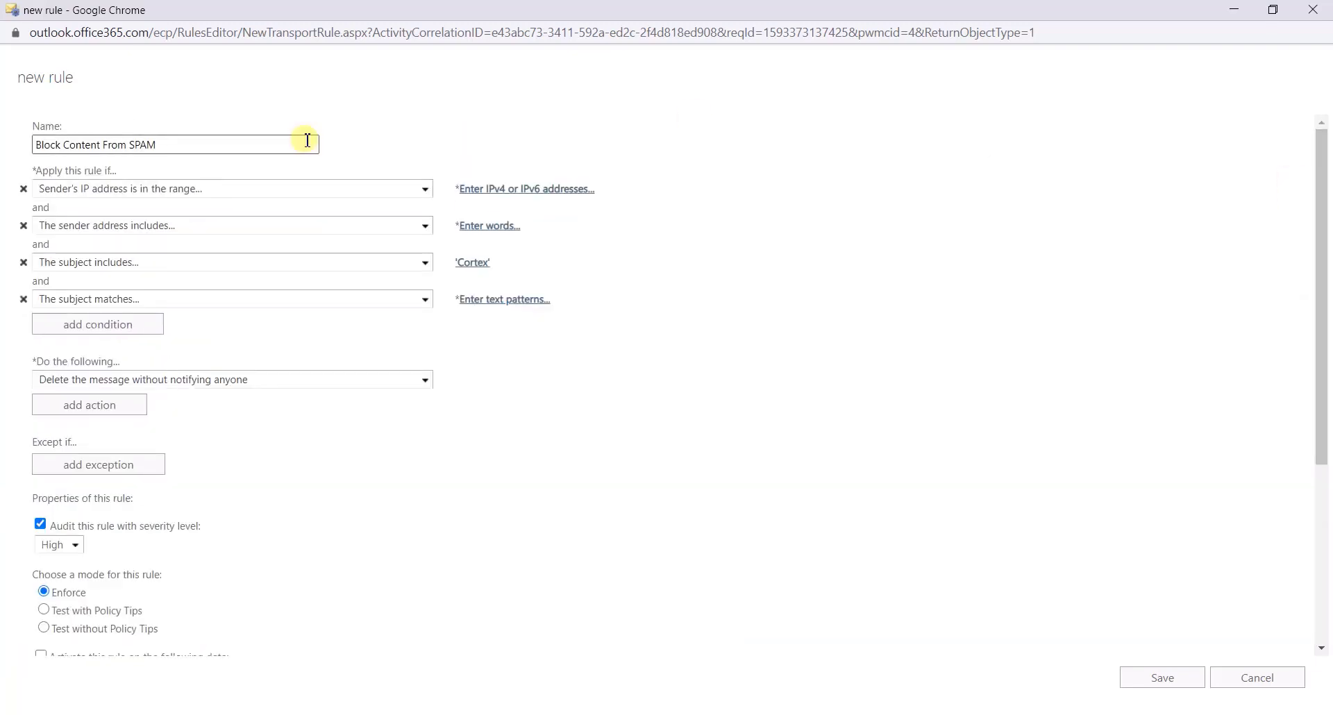
click(1249, 684)
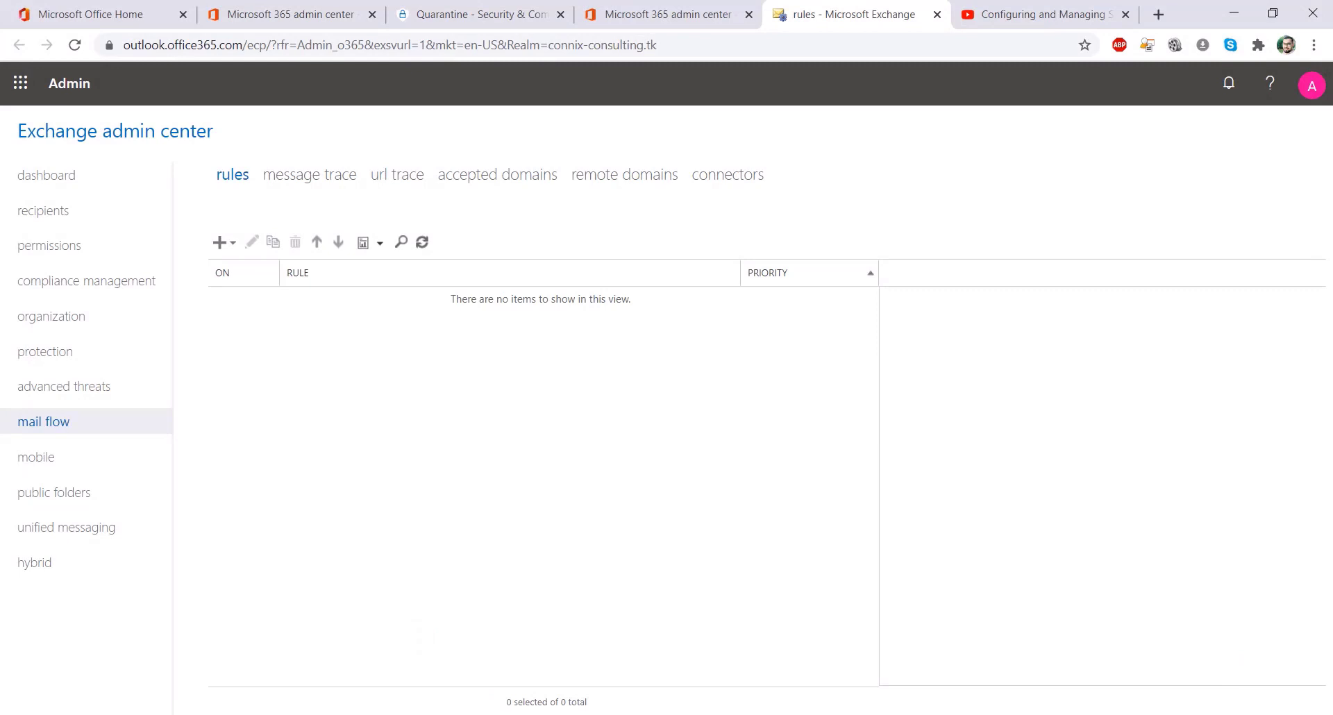
- Switch to the Dridex notes in Notepad and highlight the sending mail servers' IP addresses
click(494, 714)
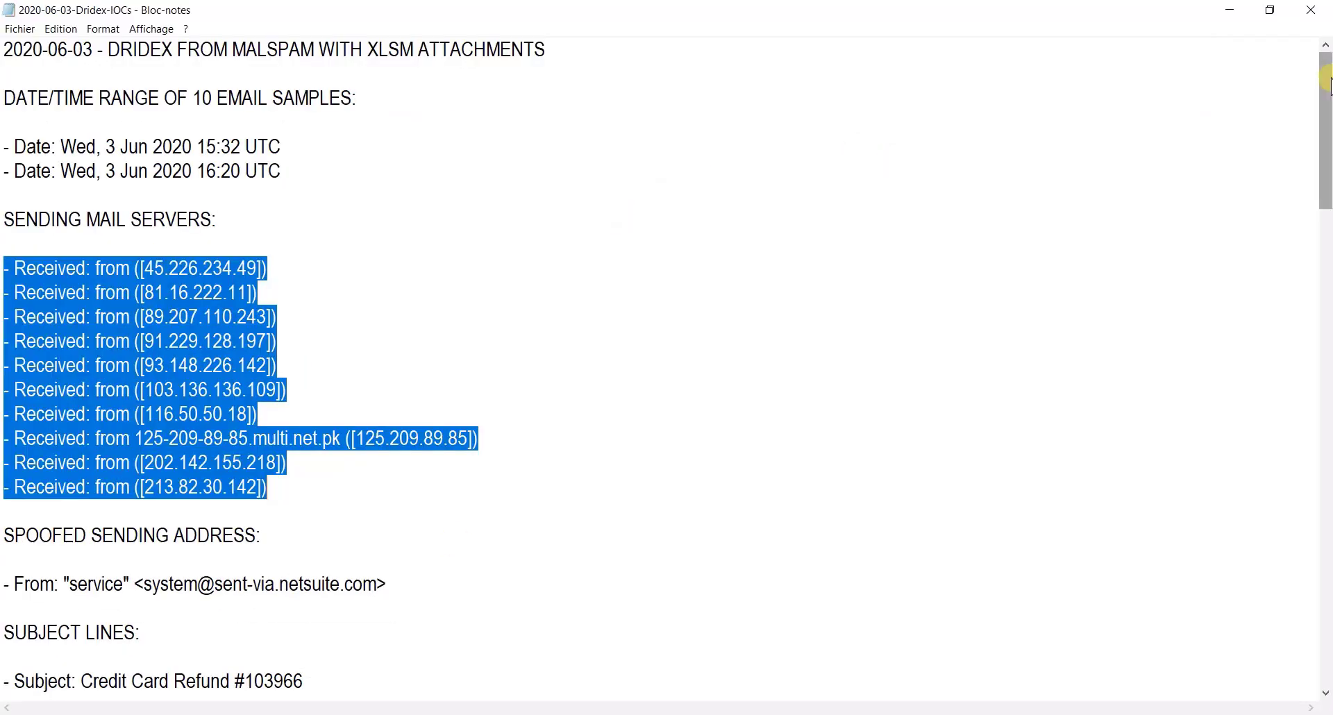
drag(1326, 84, 1326, 118)
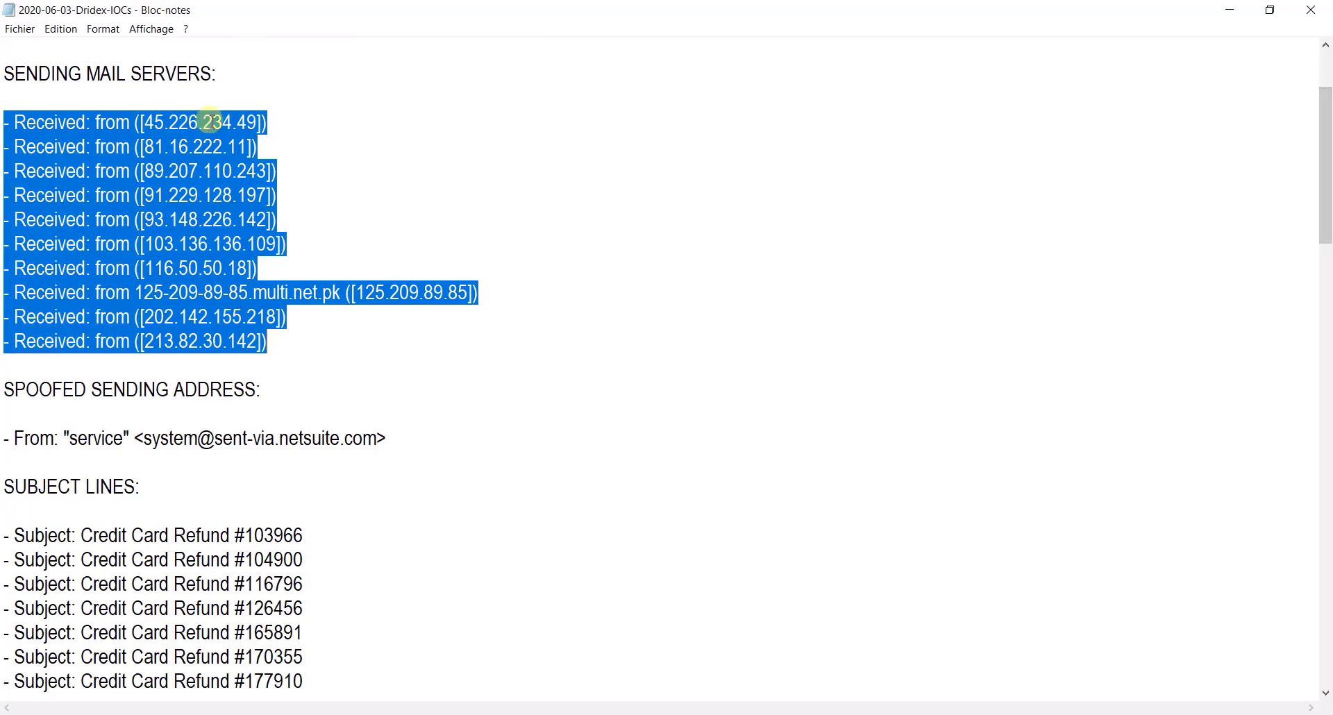
click(208, 123)
drag(202, 146, 238, 314)
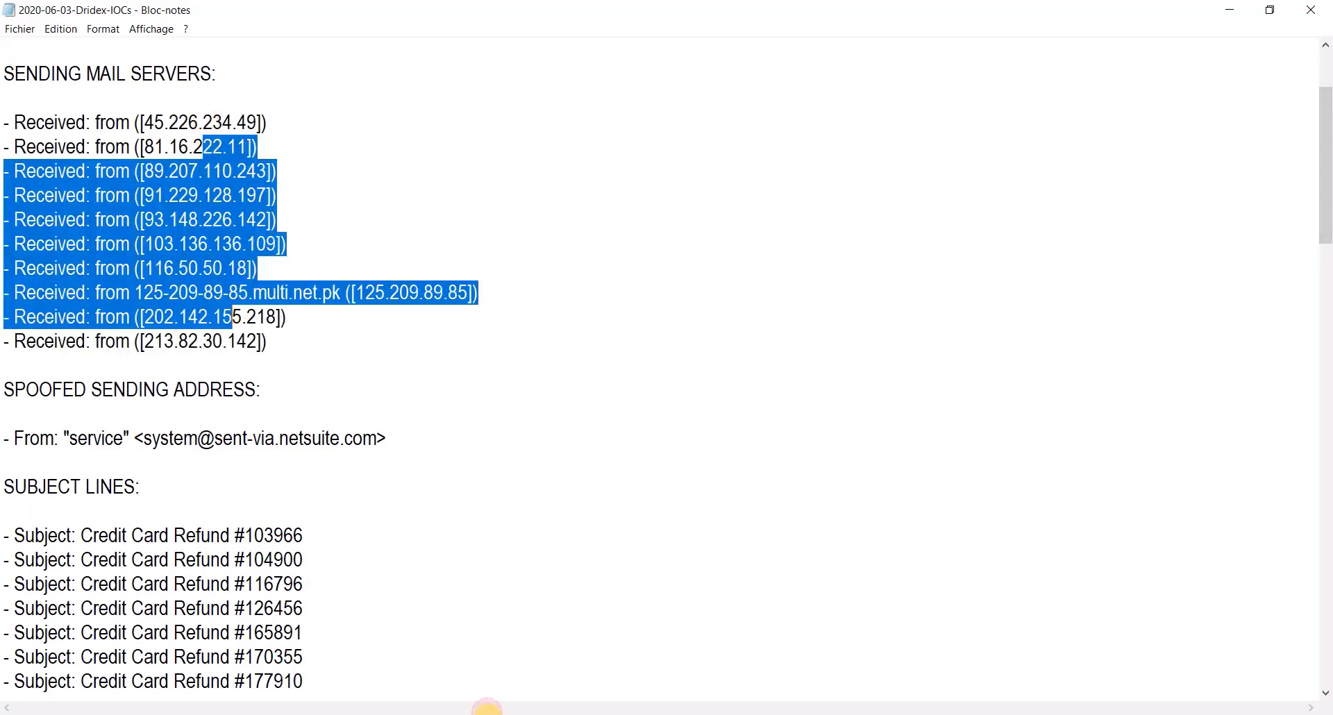
click(489, 710)
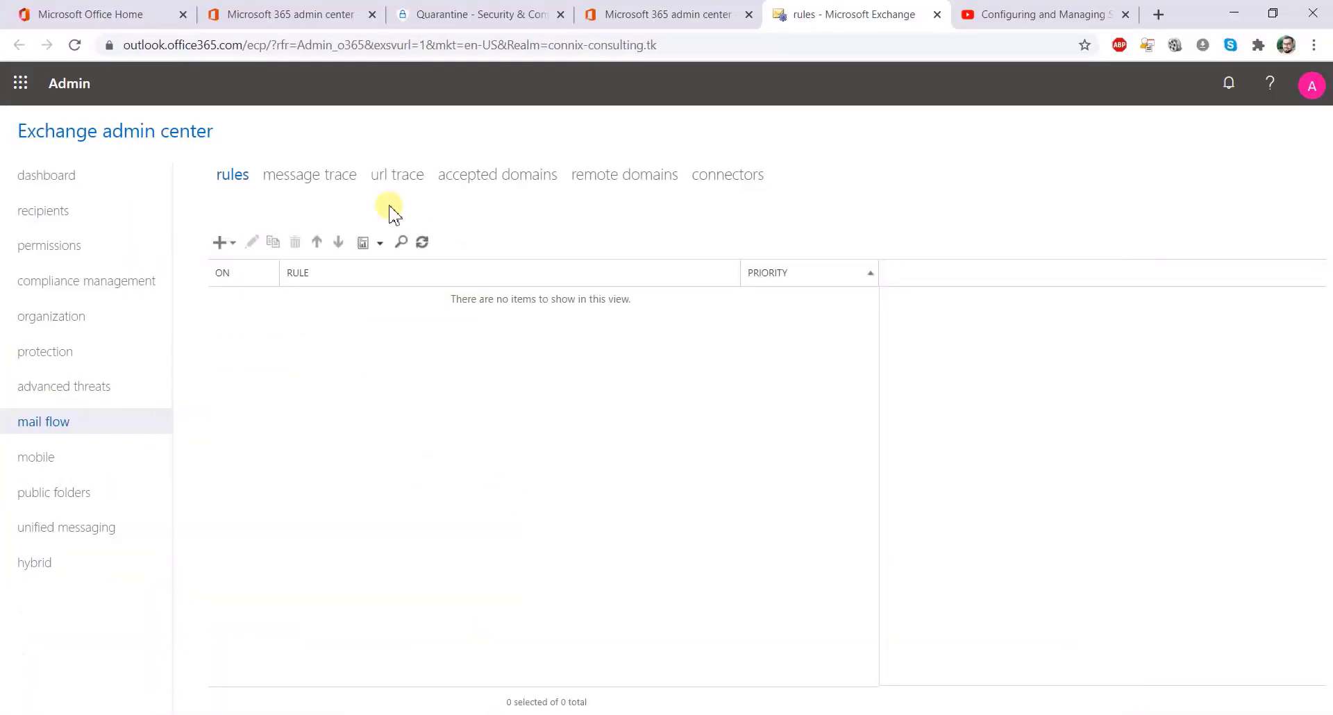
- In the Exchange admin center, start a new rule with more options and a condition that the sender's IP address is in given ranges
click(231, 245)
click(238, 271)
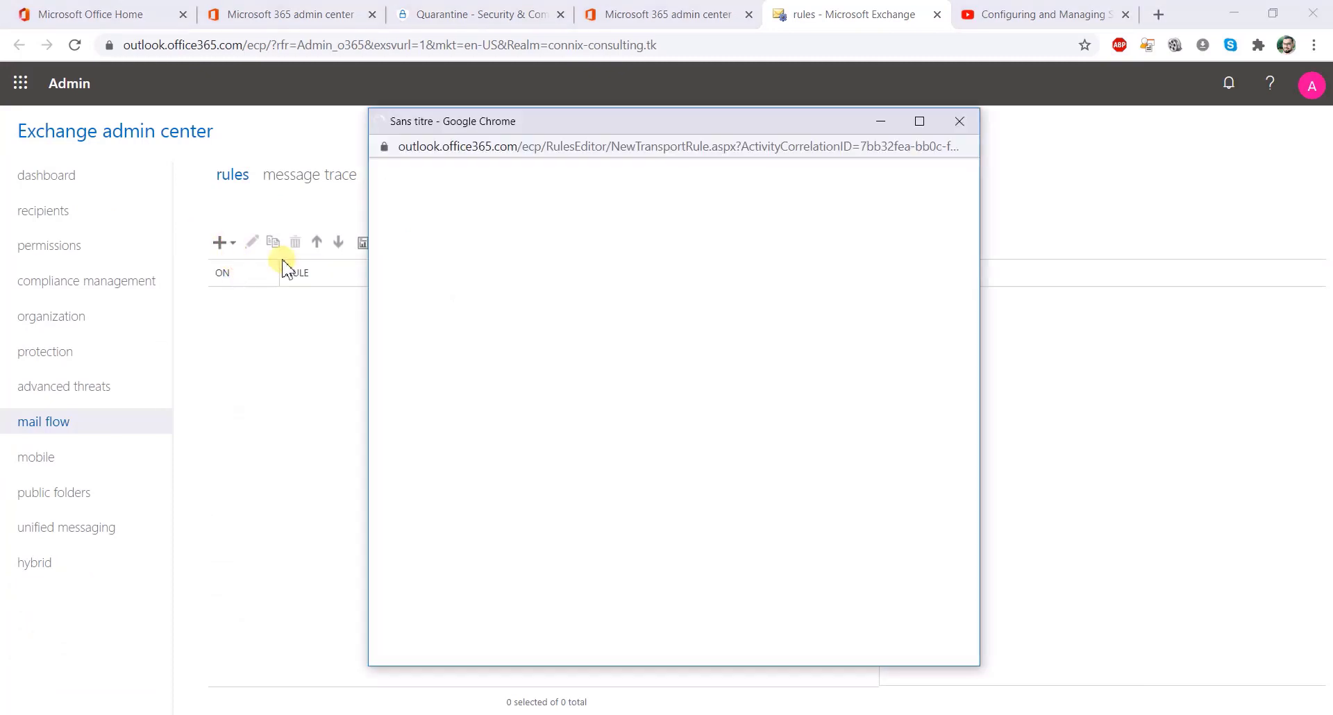
click(416, 554)
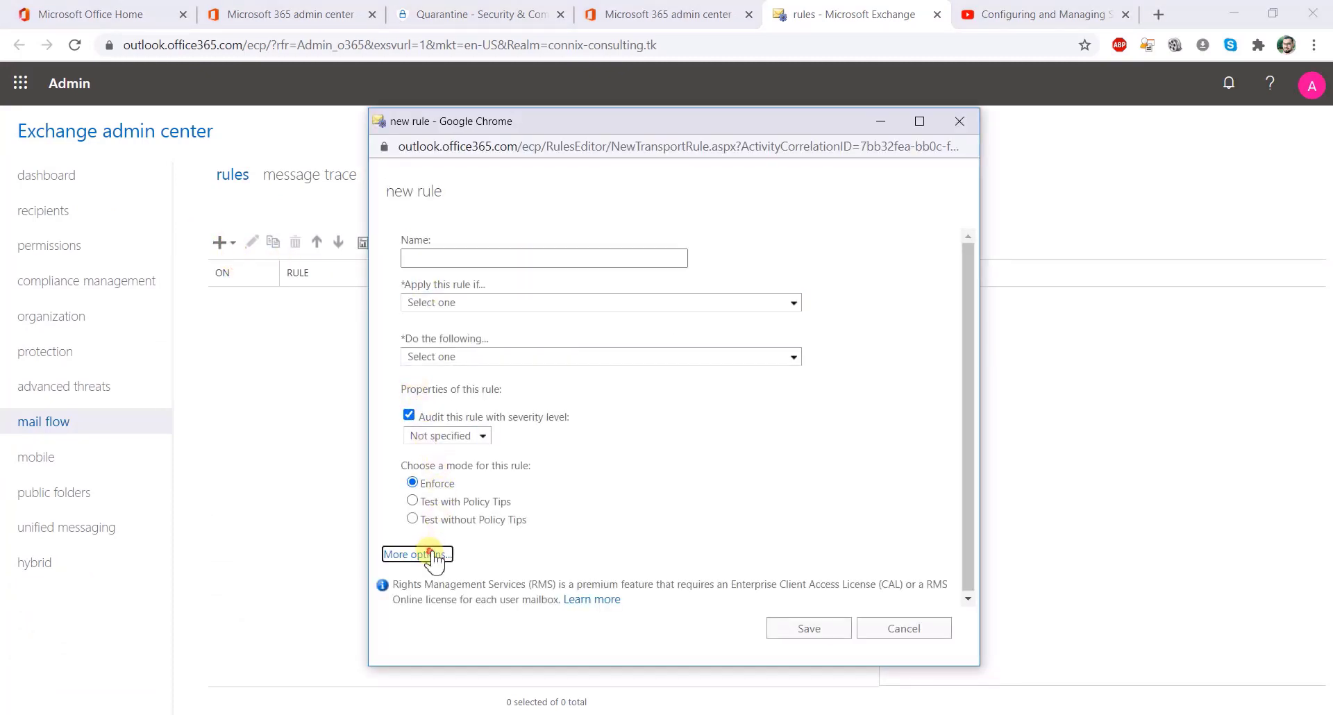
click(484, 302)
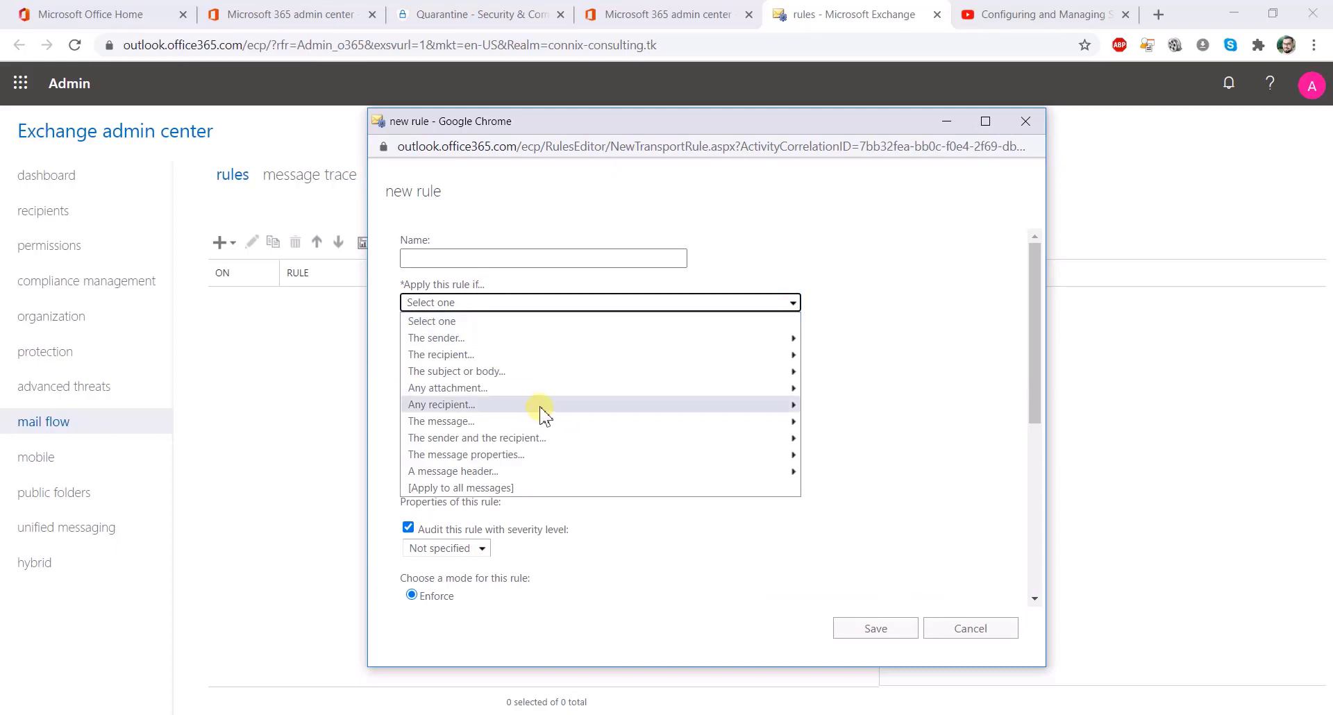
mouse_move(704, 347)
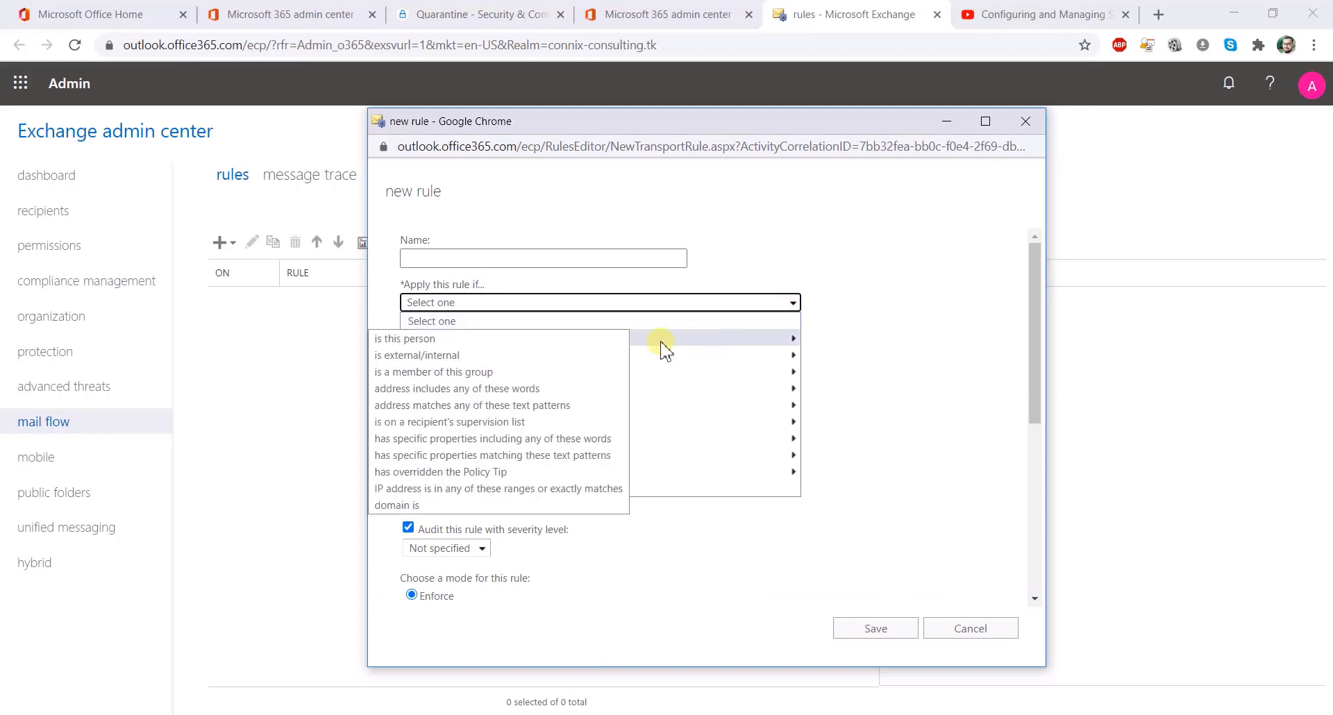
click(545, 494)
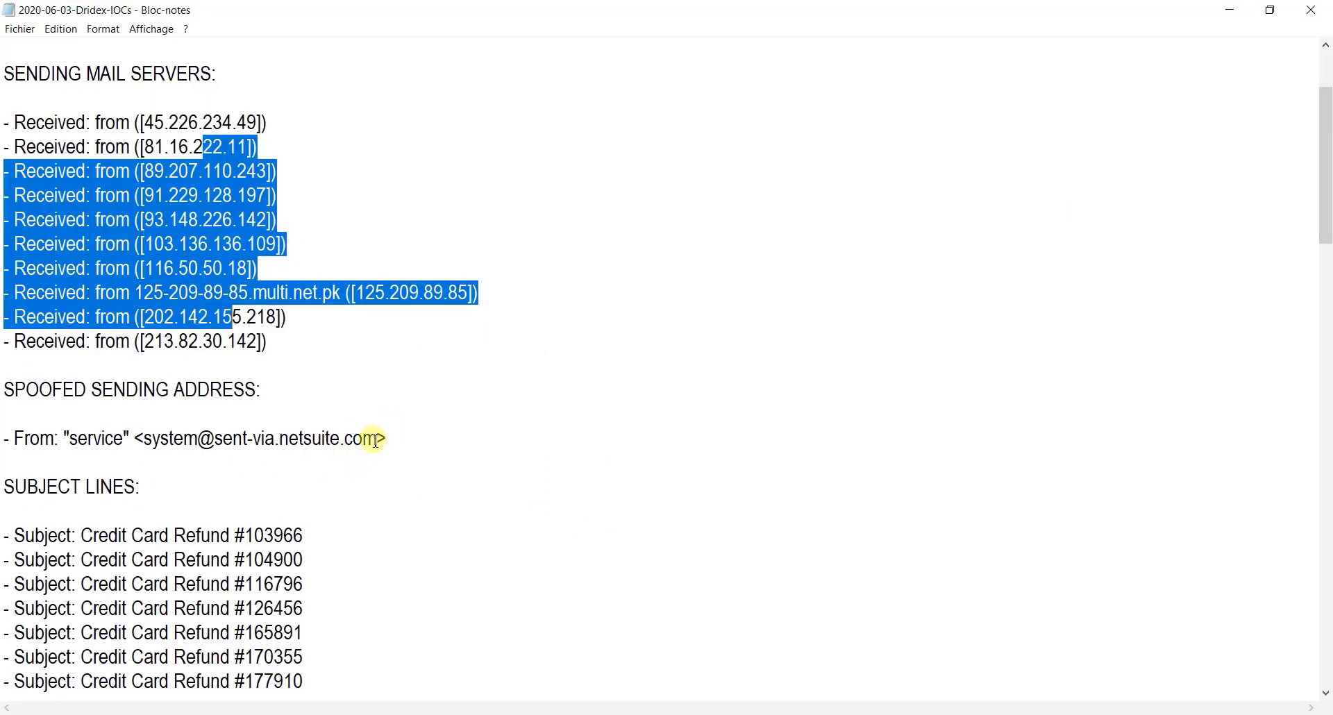
- Highlight the spoofed sending address in the Notepad notes, and cancel the rule's IP address range entry in Chrome
drag(376, 439, 126, 445)
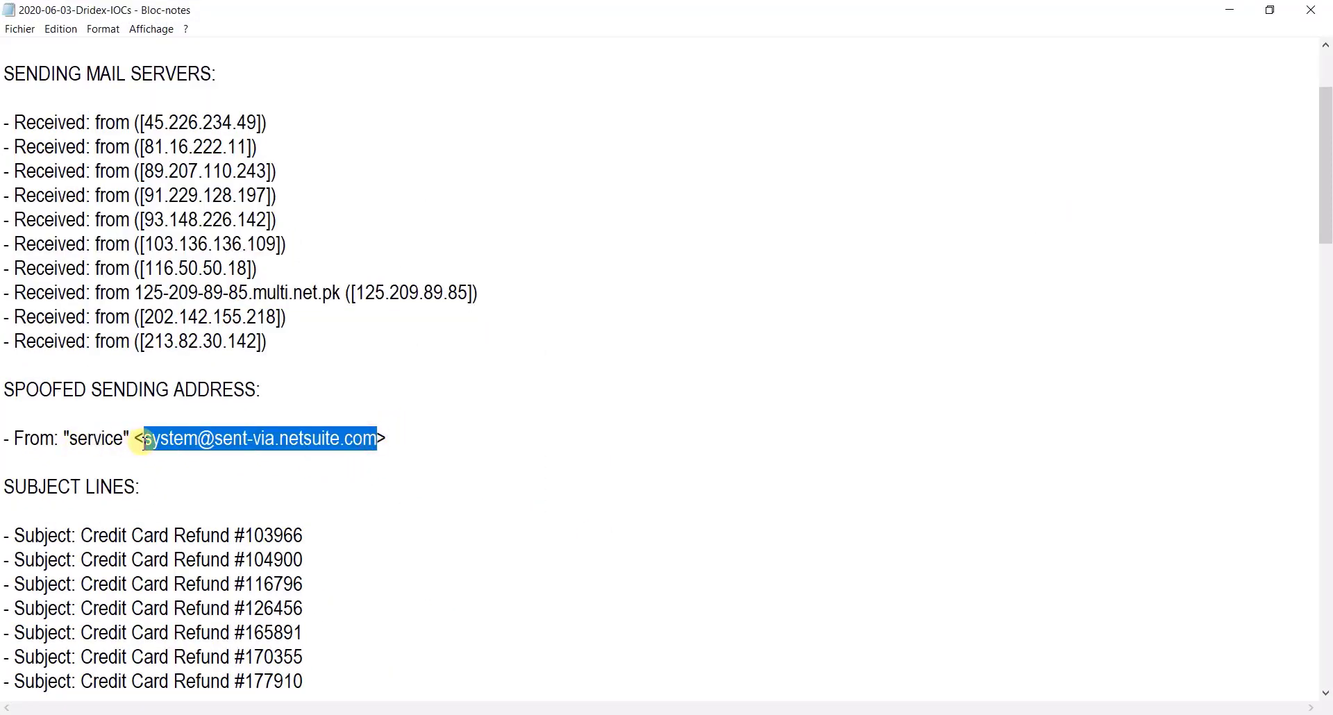
mouse_move(492, 711)
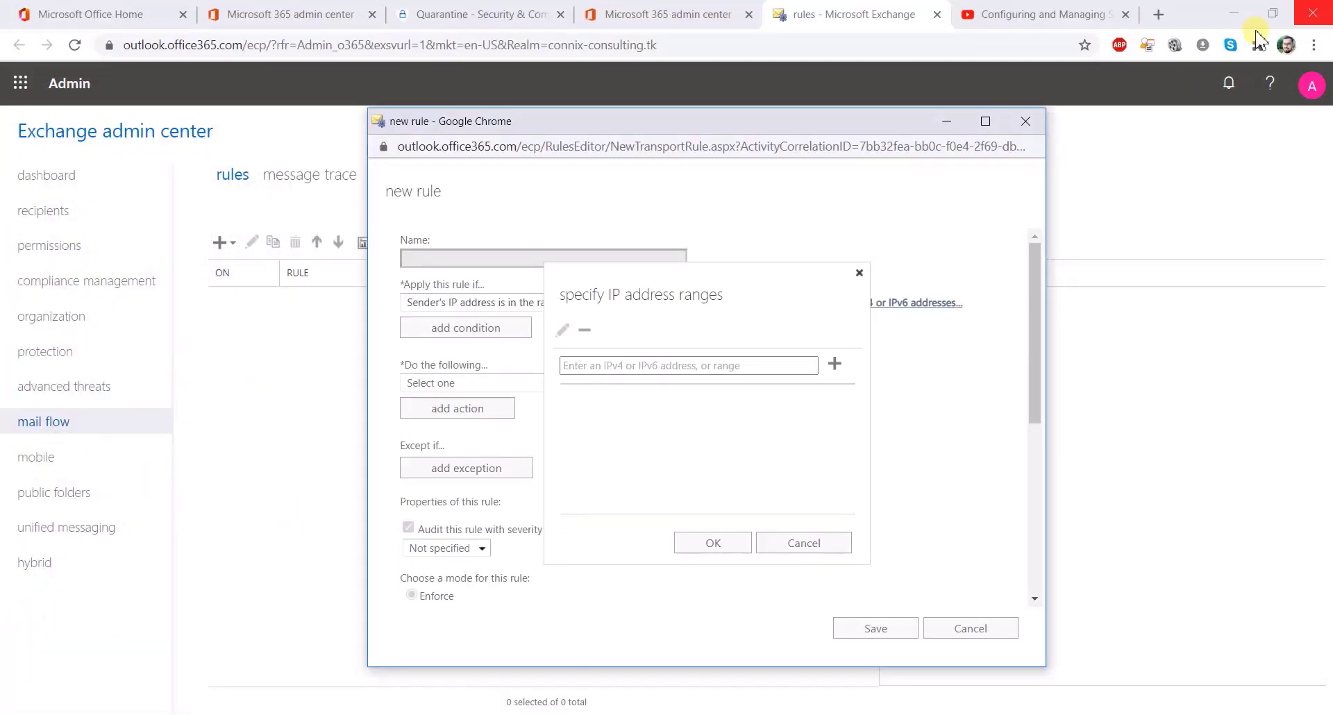
click(819, 545)
click(485, 305)
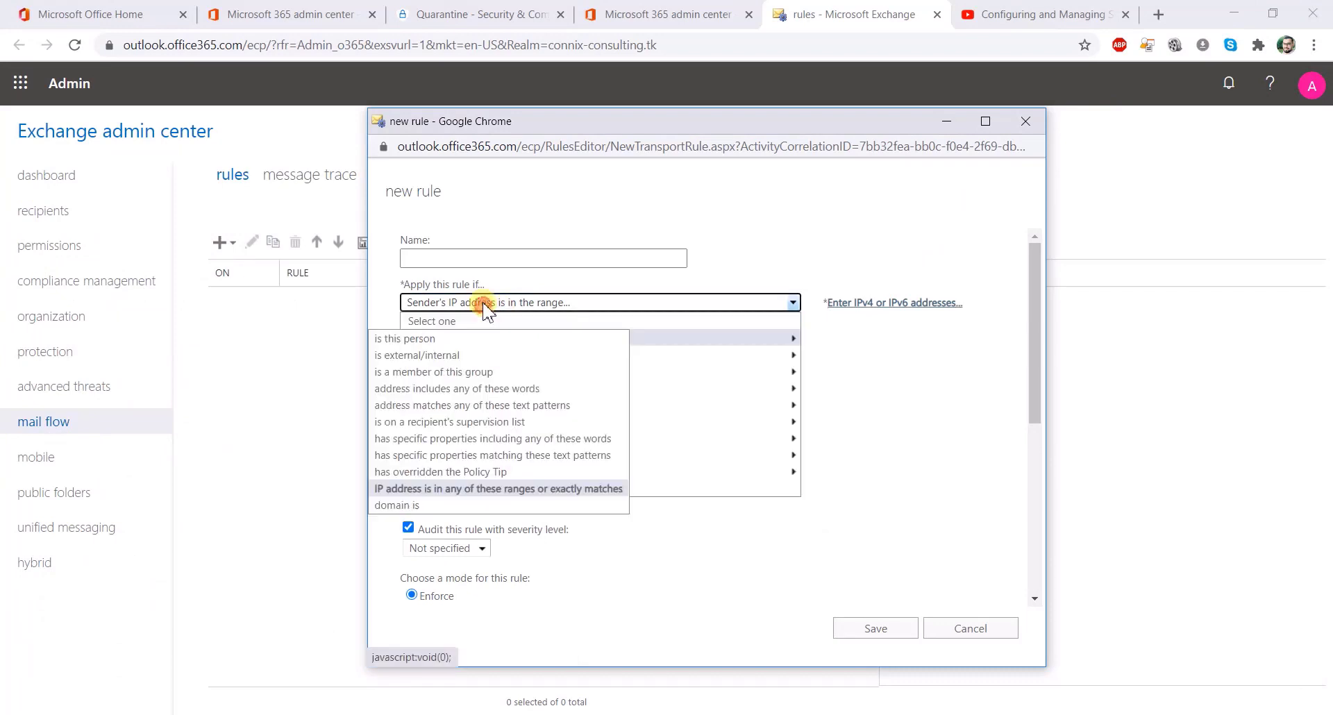
click(855, 335)
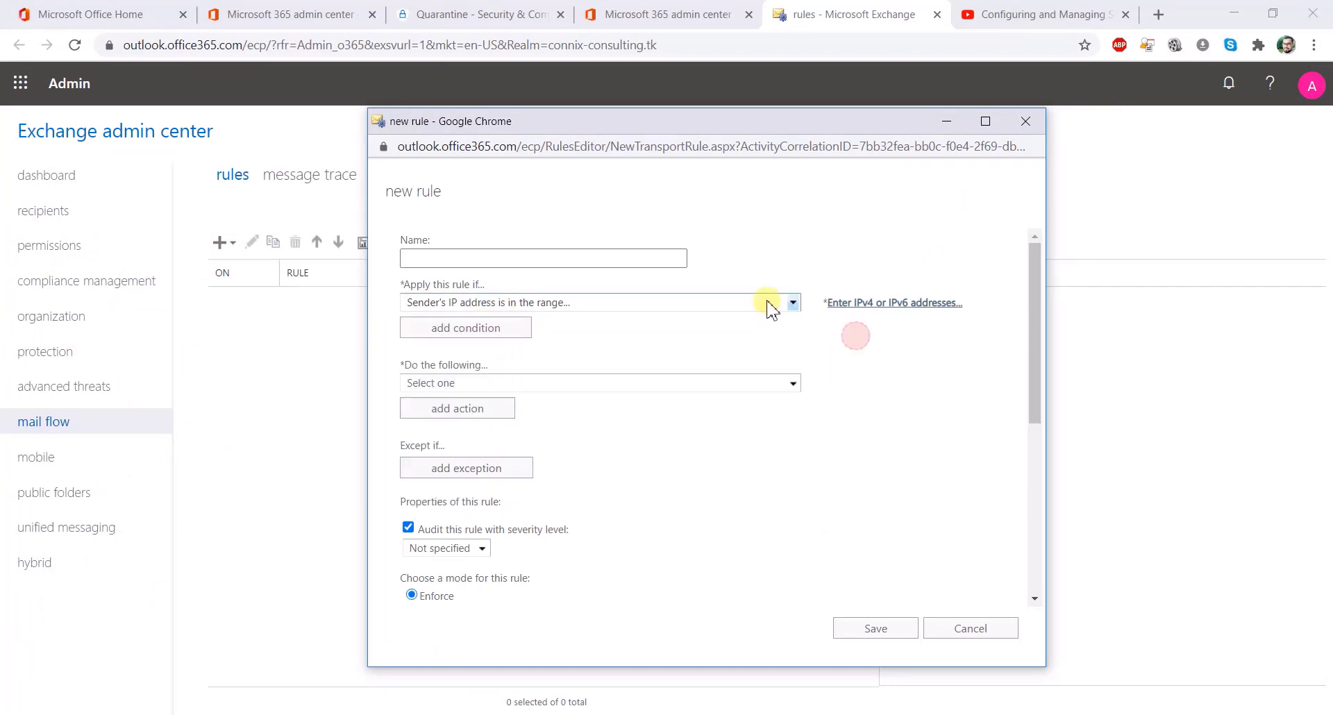
- Add a second condition that the subject includes any of the specified words
click(474, 329)
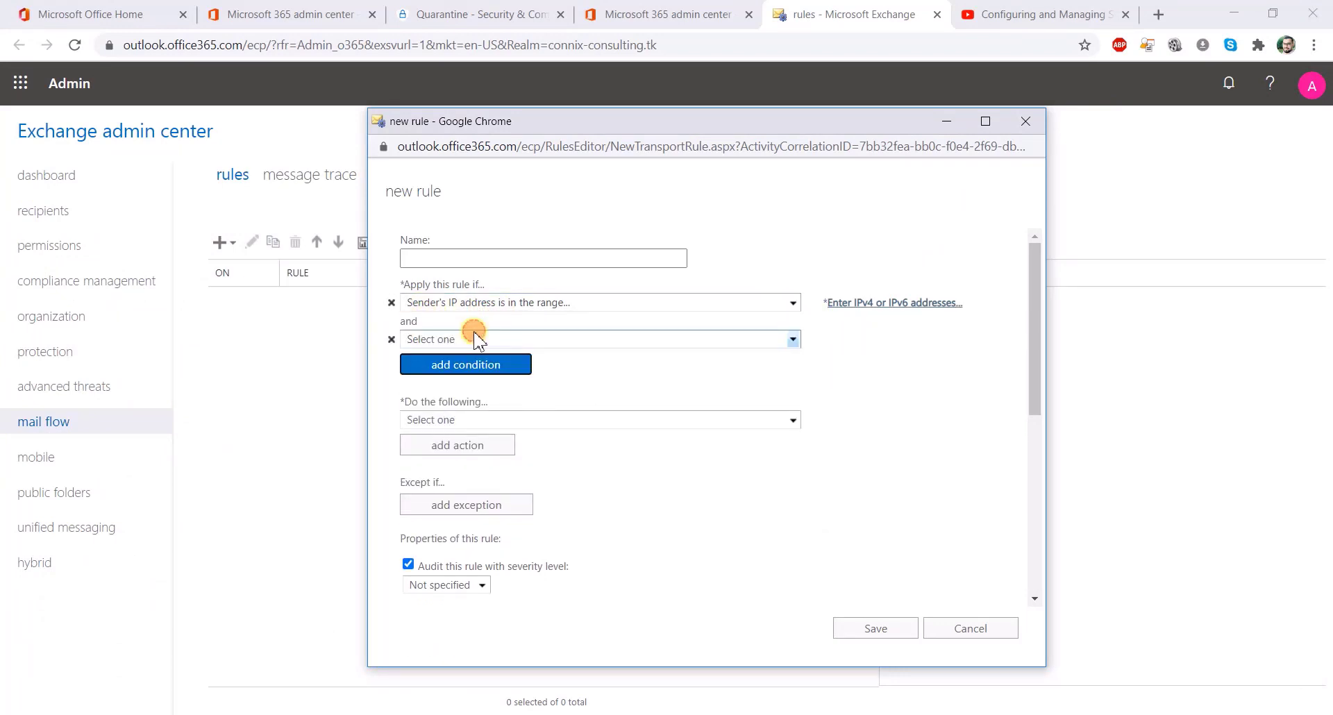
click(470, 340)
mouse_move(499, 413)
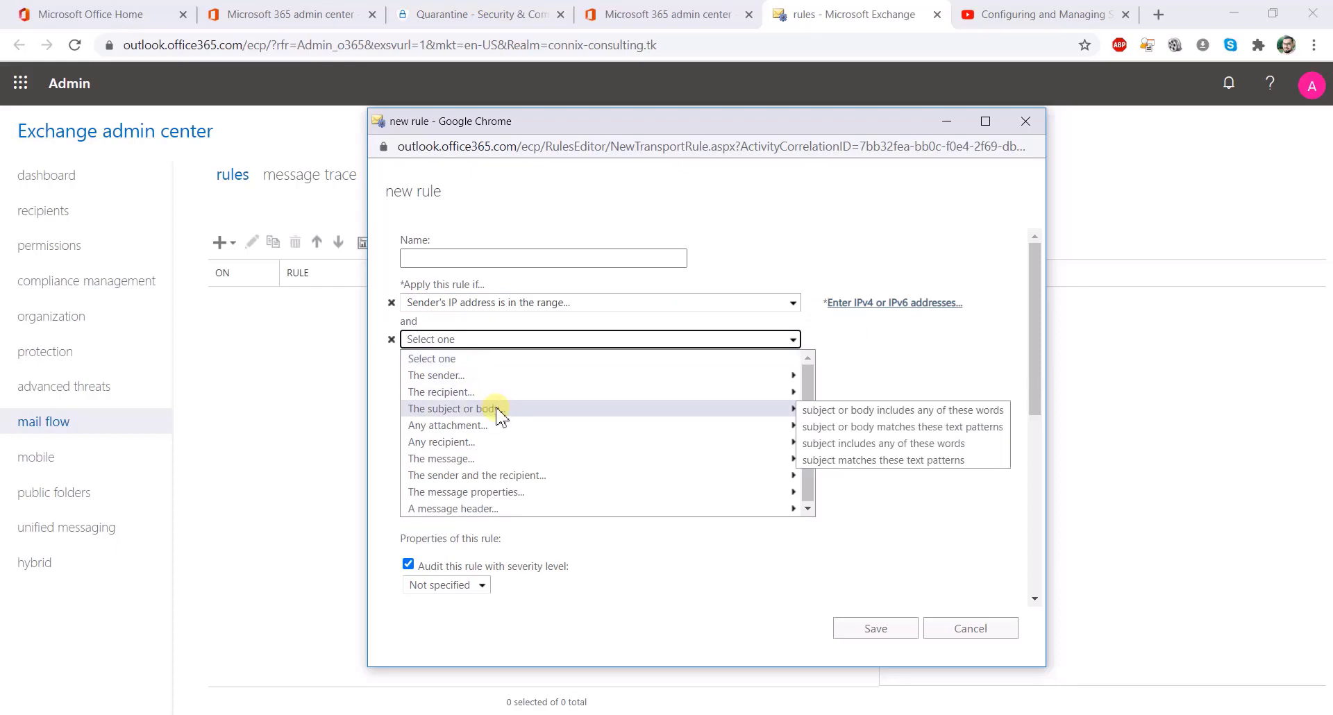
click(927, 443)
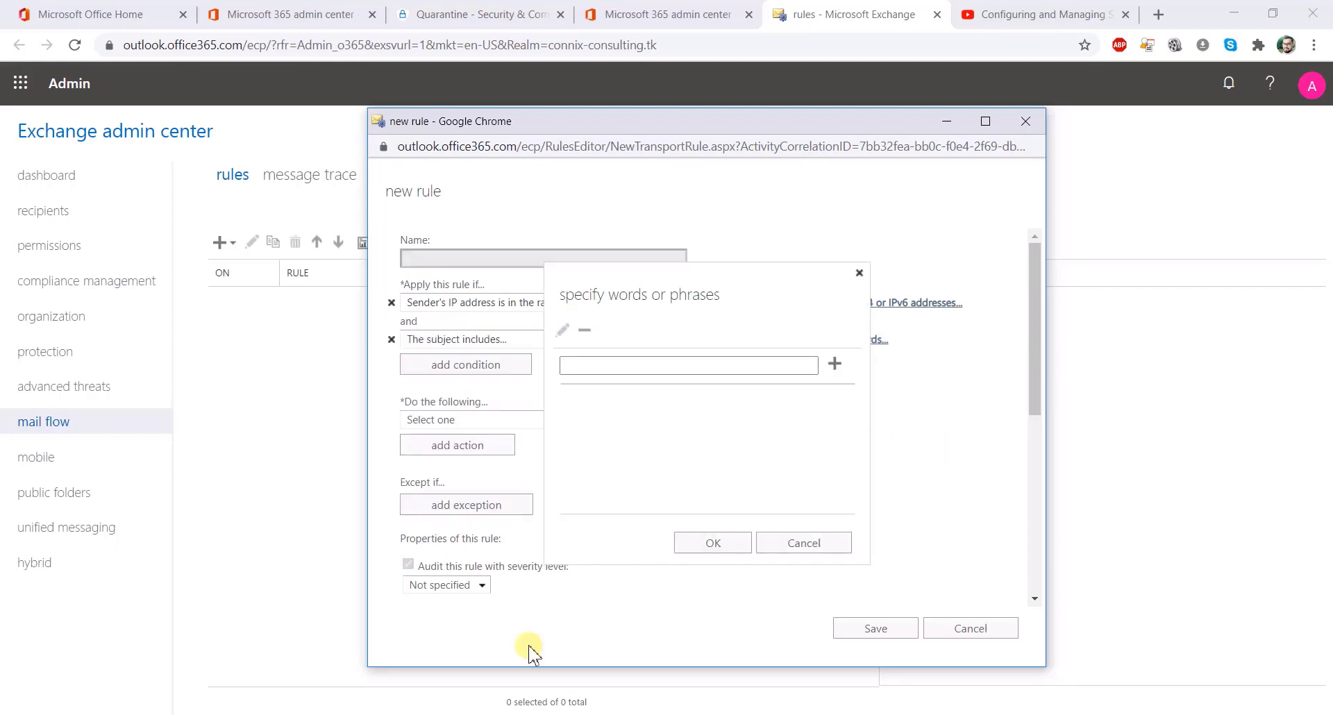
- Copy the subject "Credit Card Refund #103966" from the Notepad notes into the subject condition's phrase field, and cancel the entry
key(alt+Tab)
drag(306, 536, 91, 539)
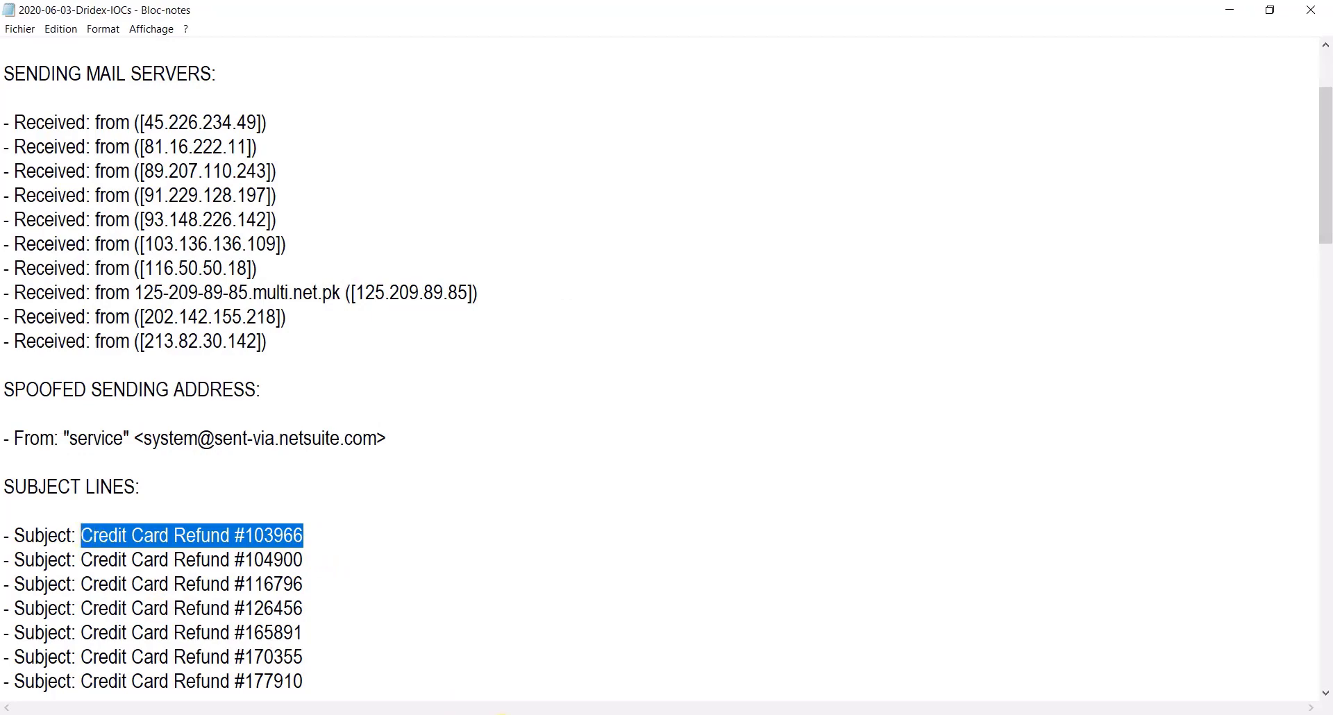
key(ctrl+c)
key(alt+Tab)
click(572, 365)
key(ctrl+v)
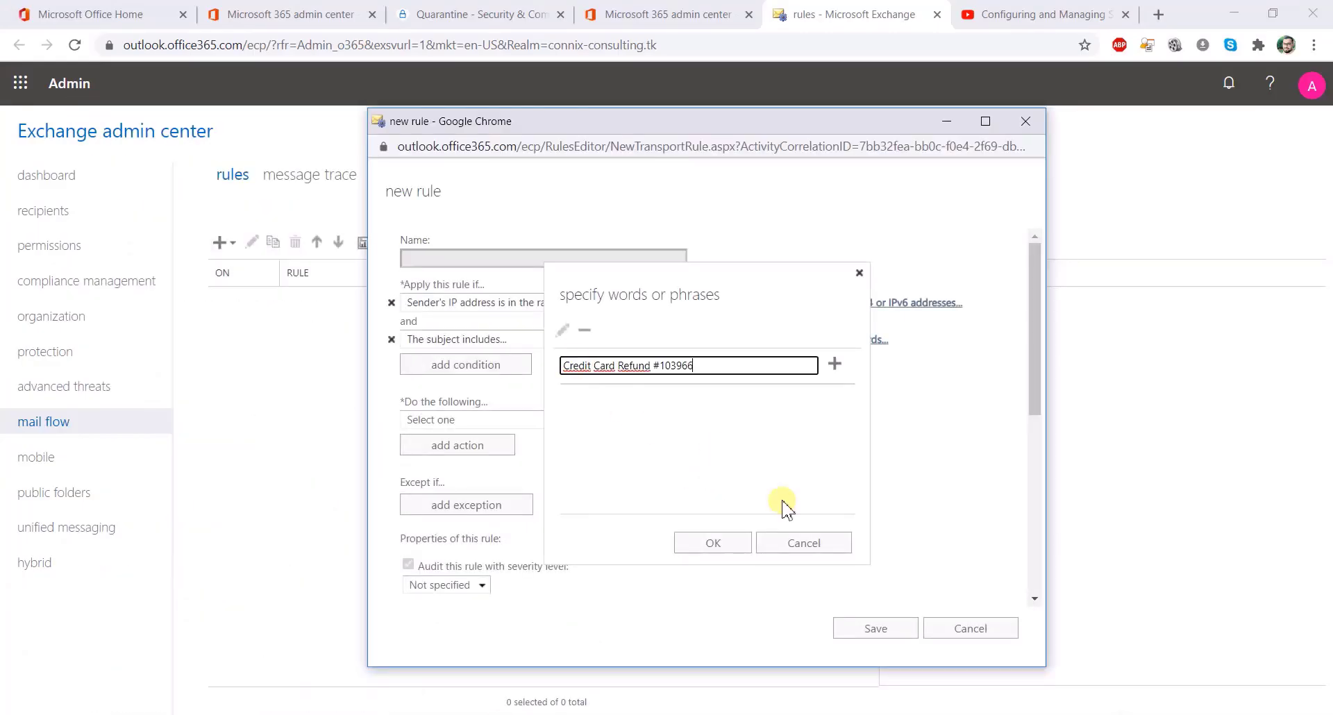
click(781, 542)
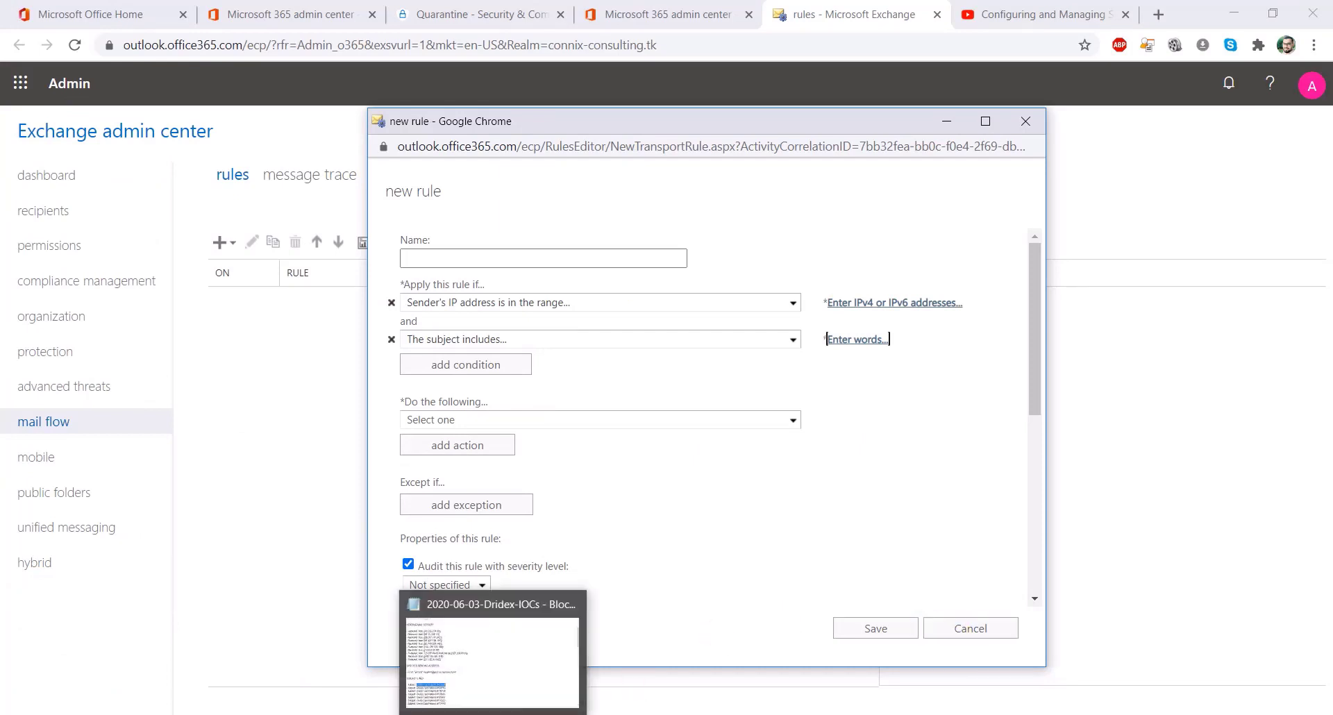
click(493, 714)
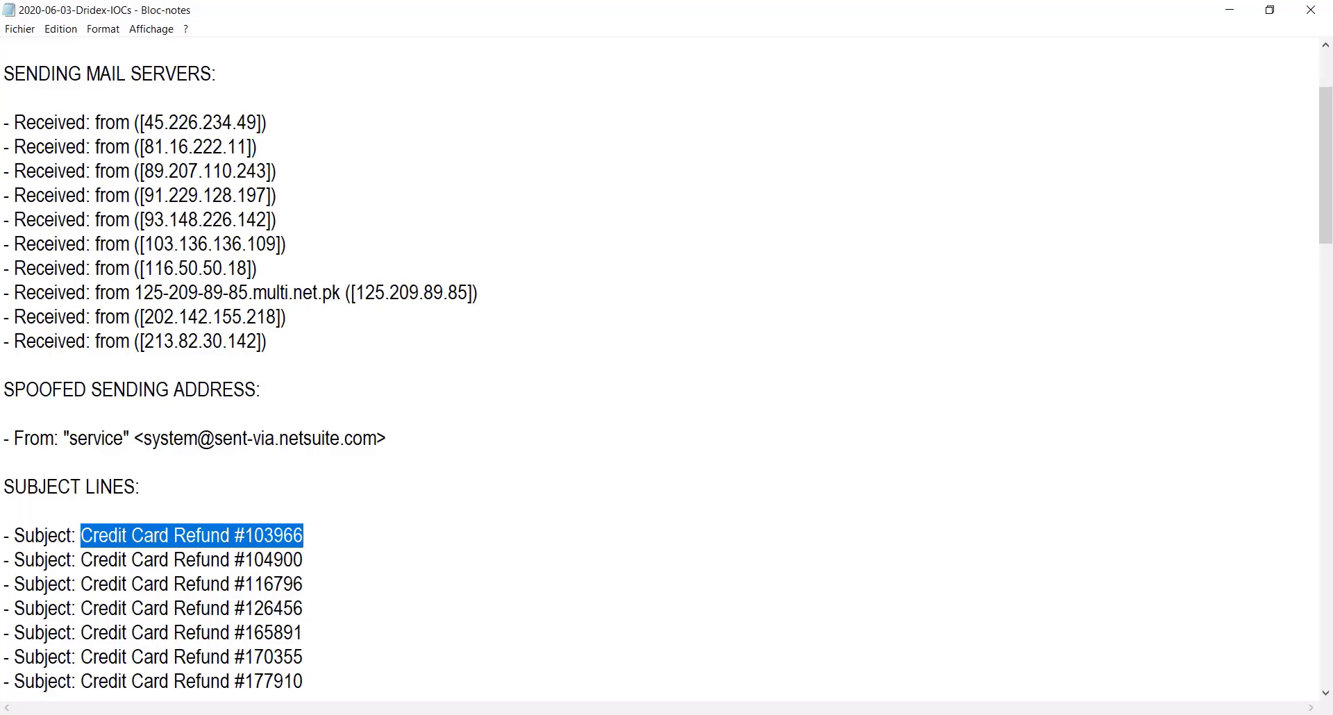
key(alt+Tab)
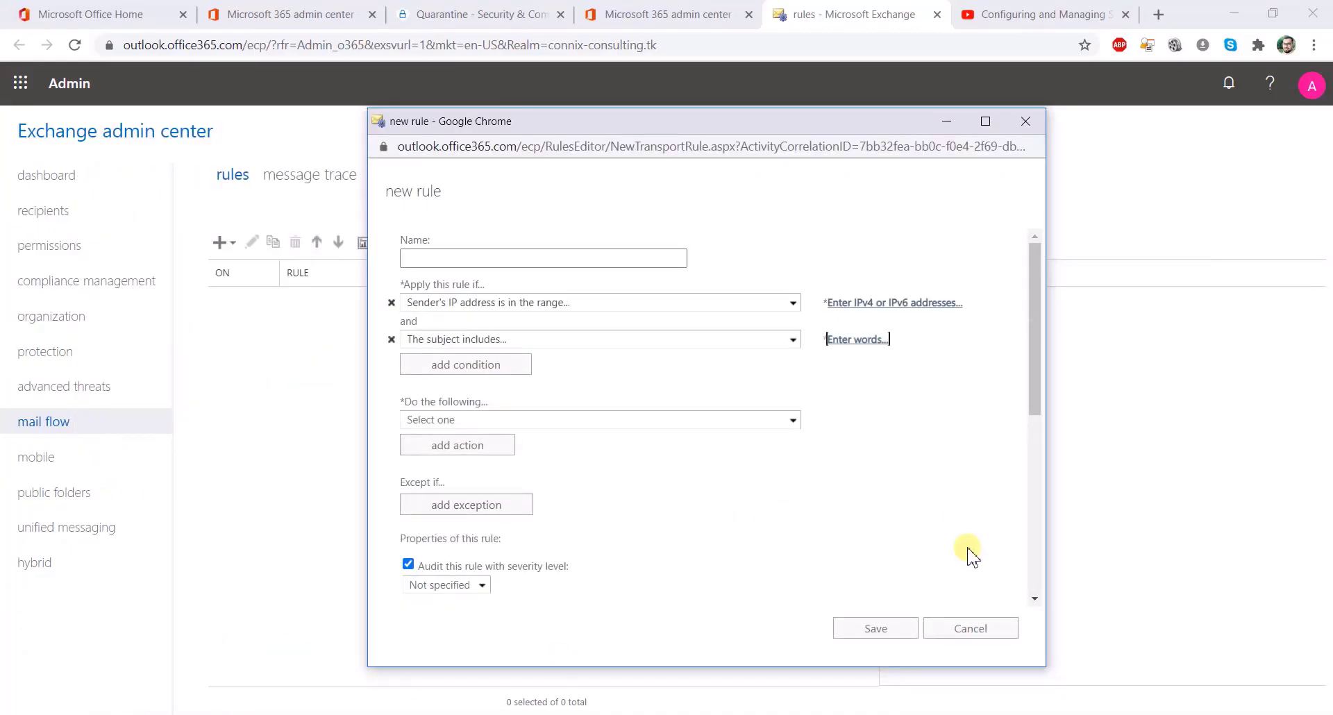